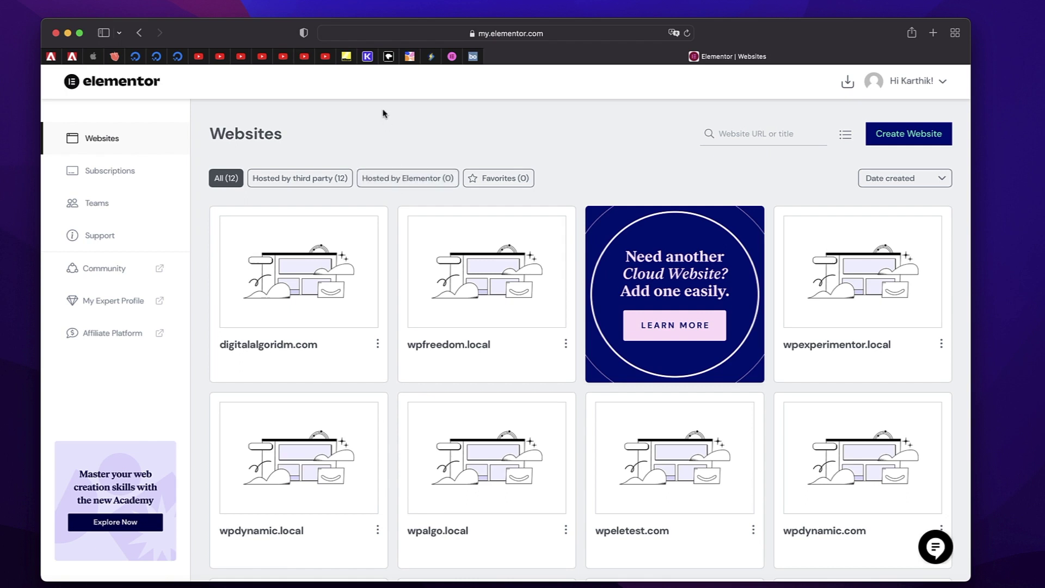
- Start creating a new website, enter the owner's full name as its site name and continue to the domain setup
{"action": "left_click", "coordinate": [904, 137]}
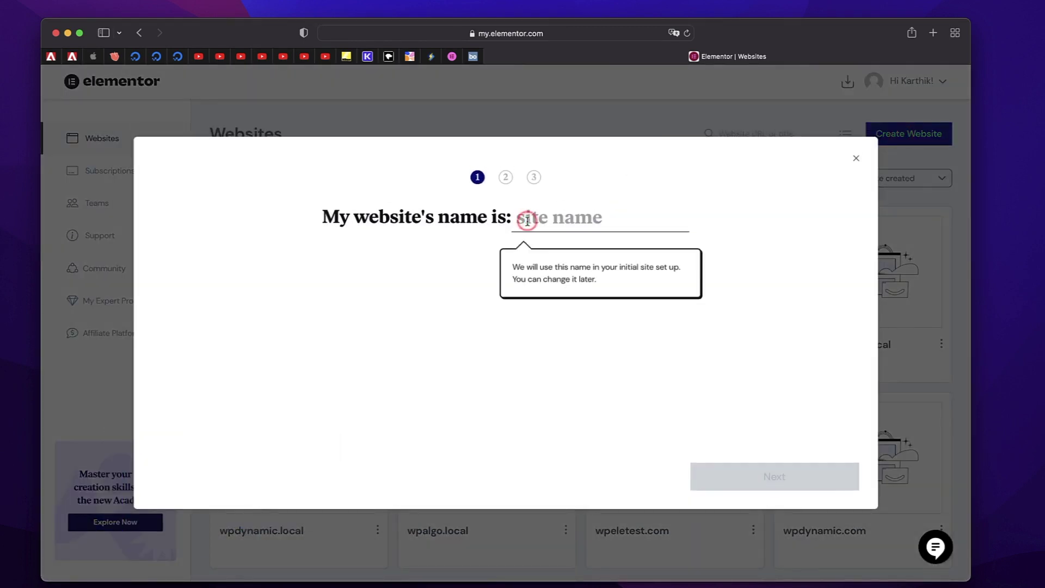
{"action": "type", "text": "Kar"}
{"action": "key", "text": "BackSpace"}
{"action": "key", "text": "BackSpace"}
{"action": "key", "text": "BackSpace"}
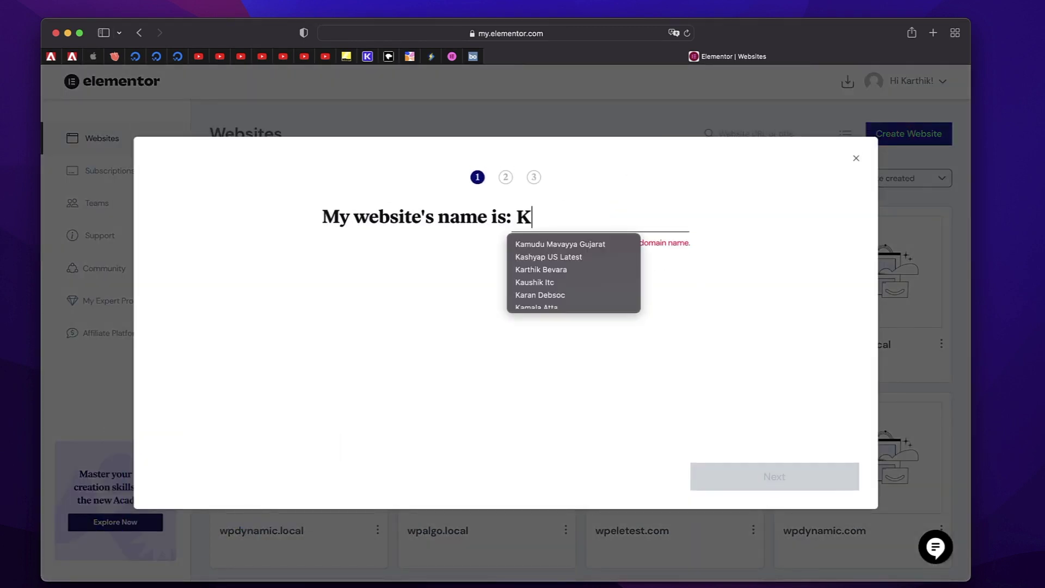
{"action": "type", "text": "karthik rajanala"}
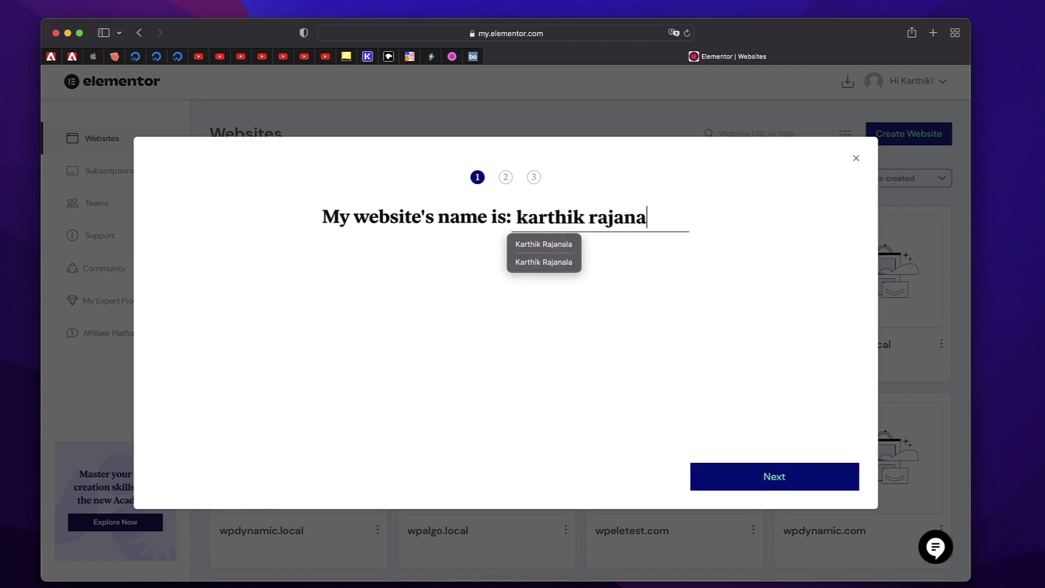
{"action": "left_click", "coordinate": [695, 299]}
{"action": "left_click", "coordinate": [759, 474]}
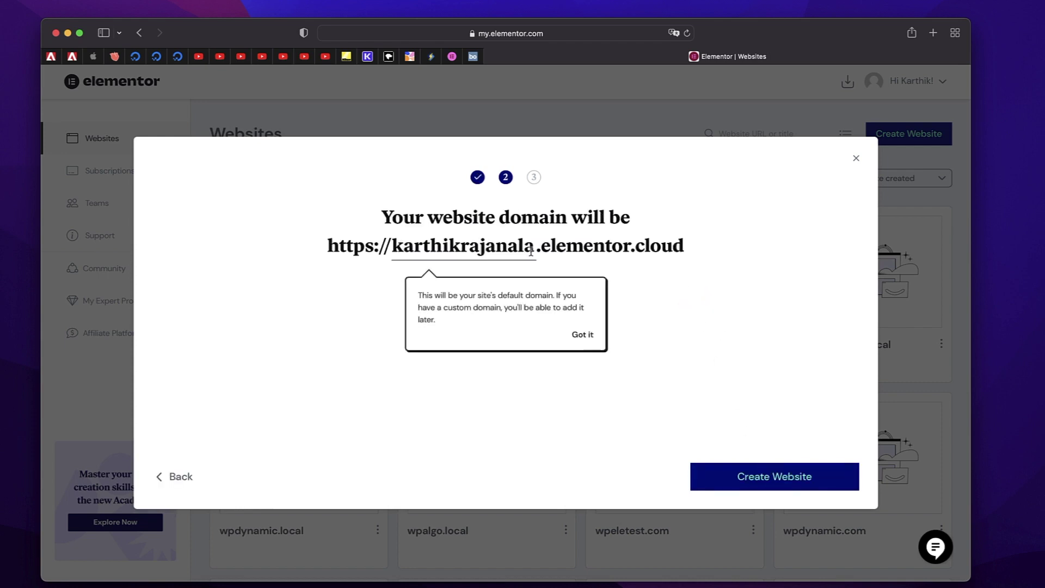
- Replace the default elementor.cloud subdomain with the owner's first name and check the domain's availability
{"action": "double_click", "coordinate": [480, 245]}
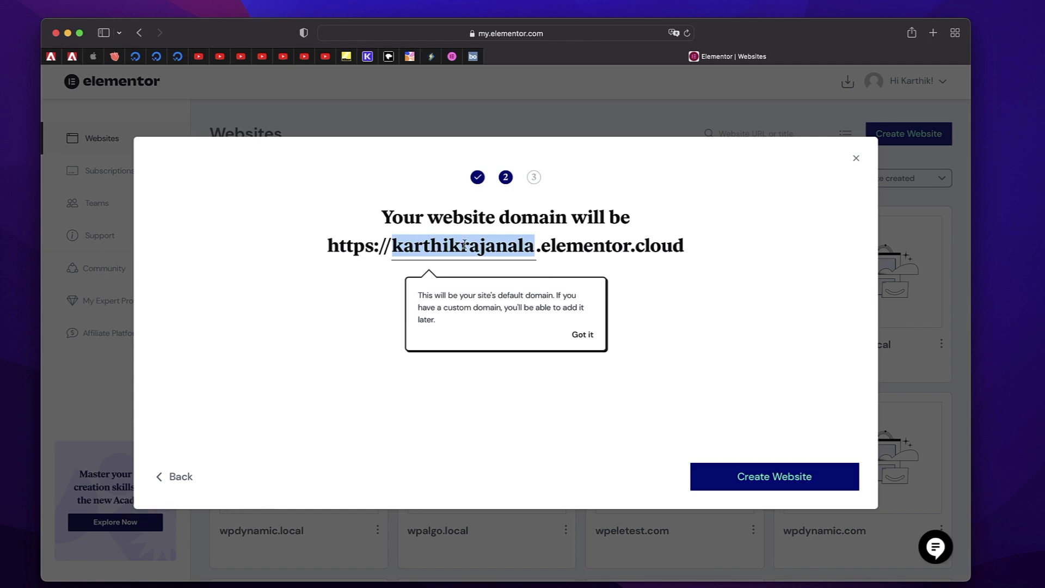
{"action": "type", "text": "rk"}
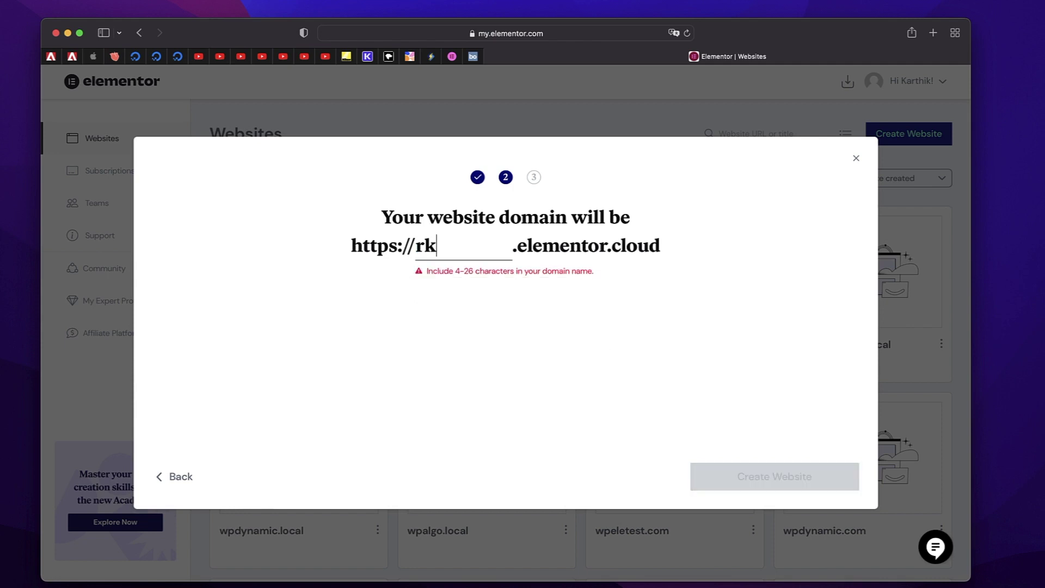
{"action": "key", "text": "BackSpace"}
{"action": "key", "text": "BackSpace"}
{"action": "type", "text": "karthik"}
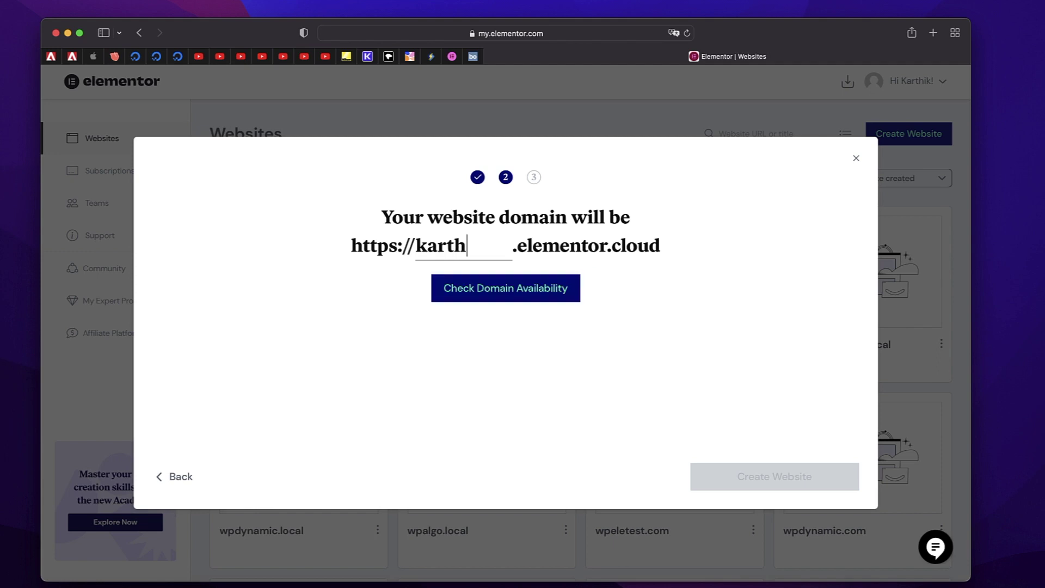
{"action": "left_click", "coordinate": [481, 292]}
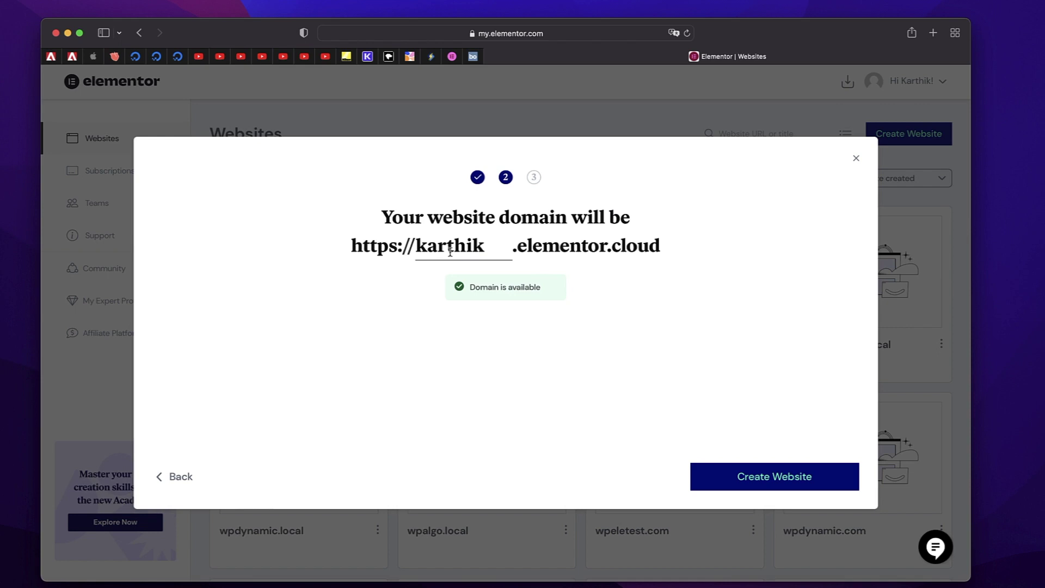
- Create the website, proceed to the websites overview and dismiss the getting-started tip
{"action": "left_click", "coordinate": [727, 478]}
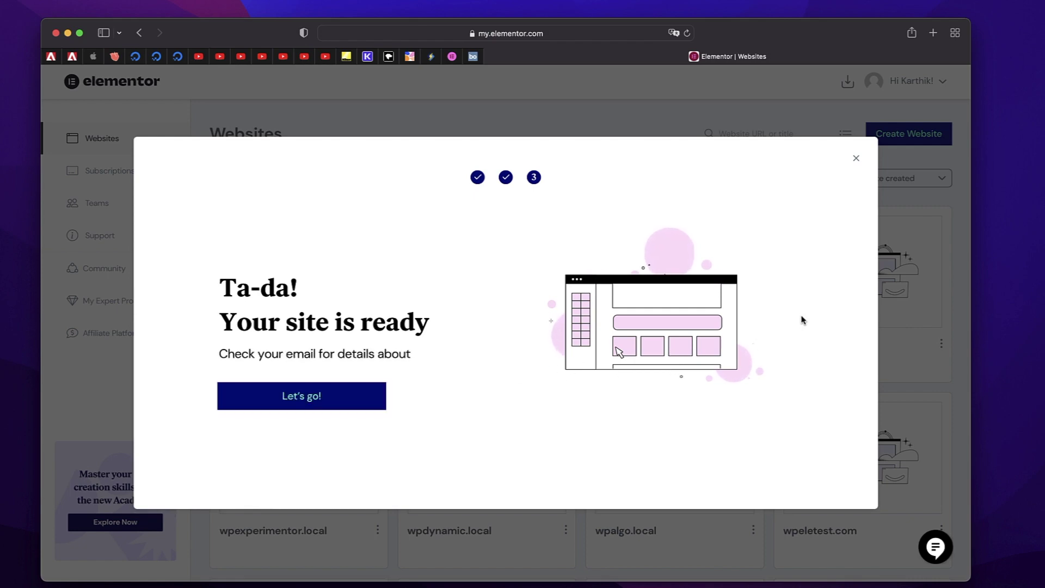
{"action": "left_click", "coordinate": [340, 404]}
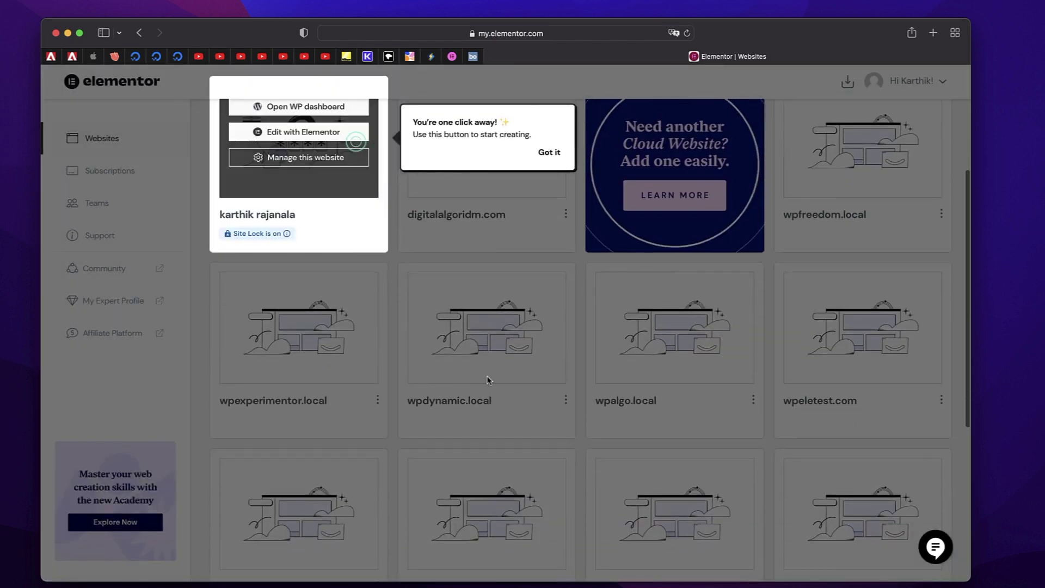
{"action": "scroll", "coordinate": [331, 273], "scroll_direction": "up", "scroll_amount": 3}
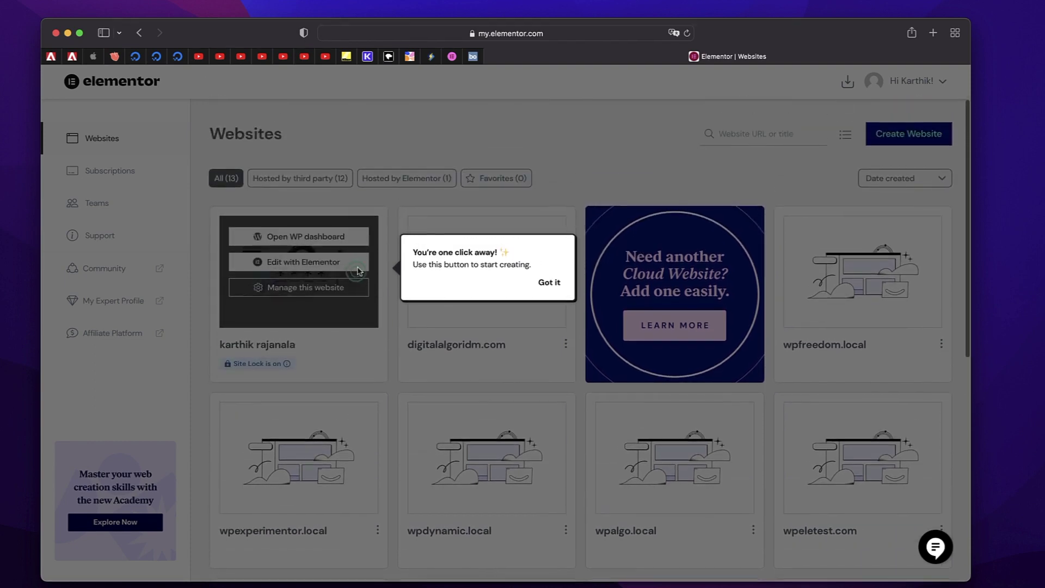
{"action": "left_click", "coordinate": [683, 156]}
- Compare the full website list with the filtered one and leave only websites hosted by Elementor showing
{"action": "mouse_move", "coordinate": [296, 233]}
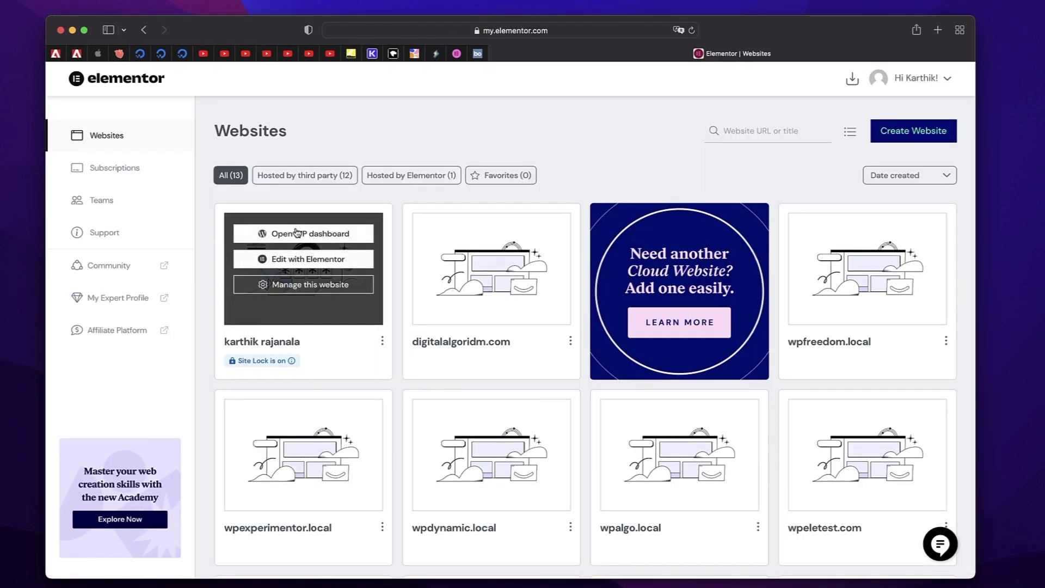
{"action": "left_click", "coordinate": [397, 175]}
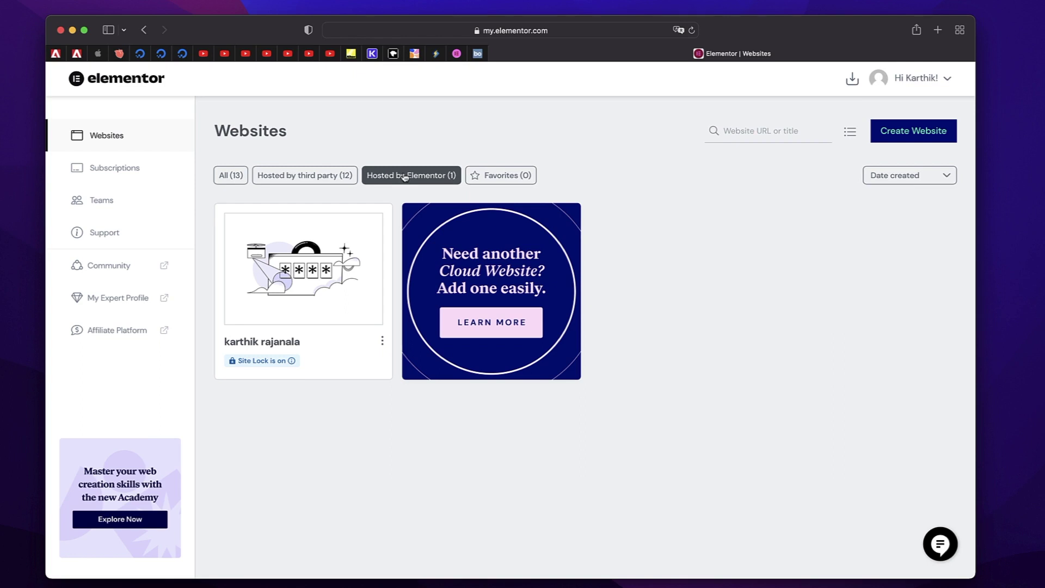
{"action": "left_click", "coordinate": [231, 183]}
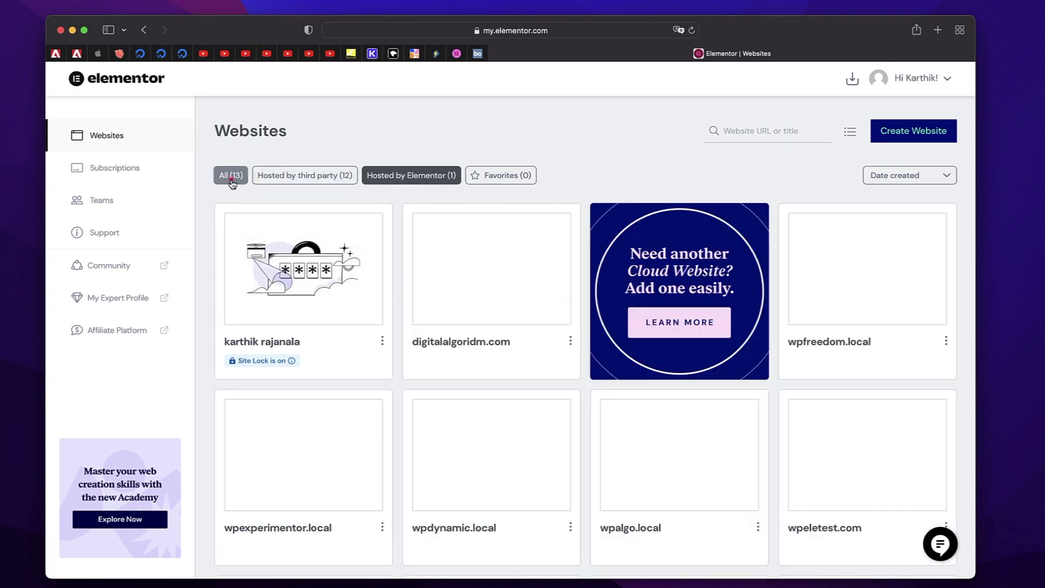
{"action": "left_click", "coordinate": [416, 176]}
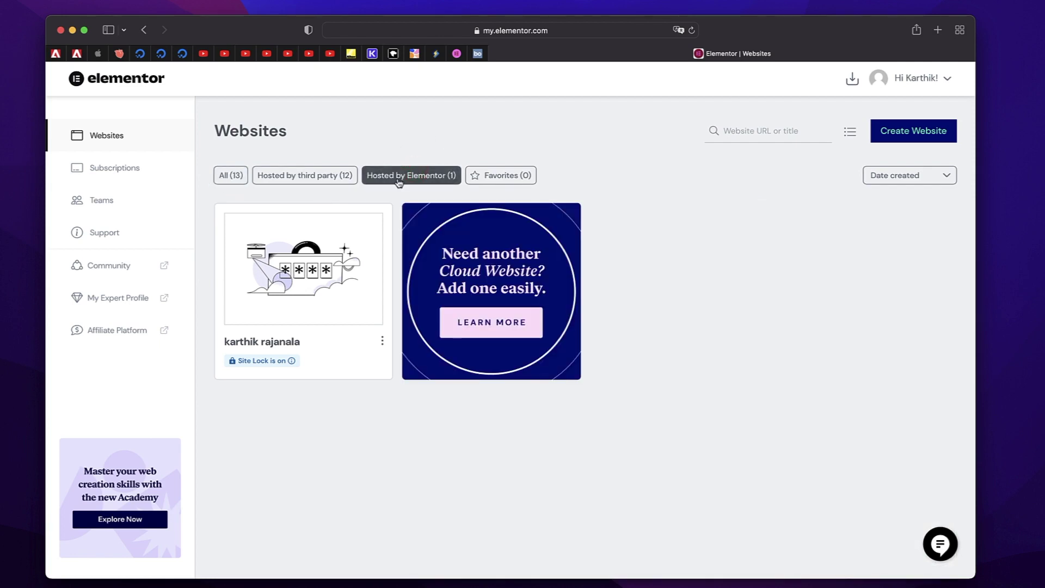
{"action": "mouse_move", "coordinate": [308, 252]}
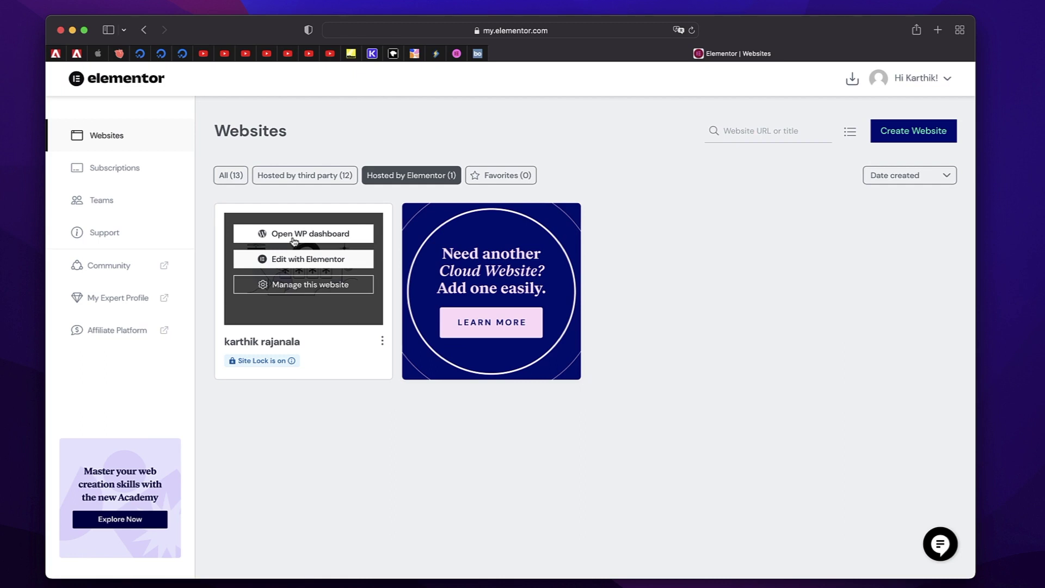
{"action": "left_click", "coordinate": [295, 284]}
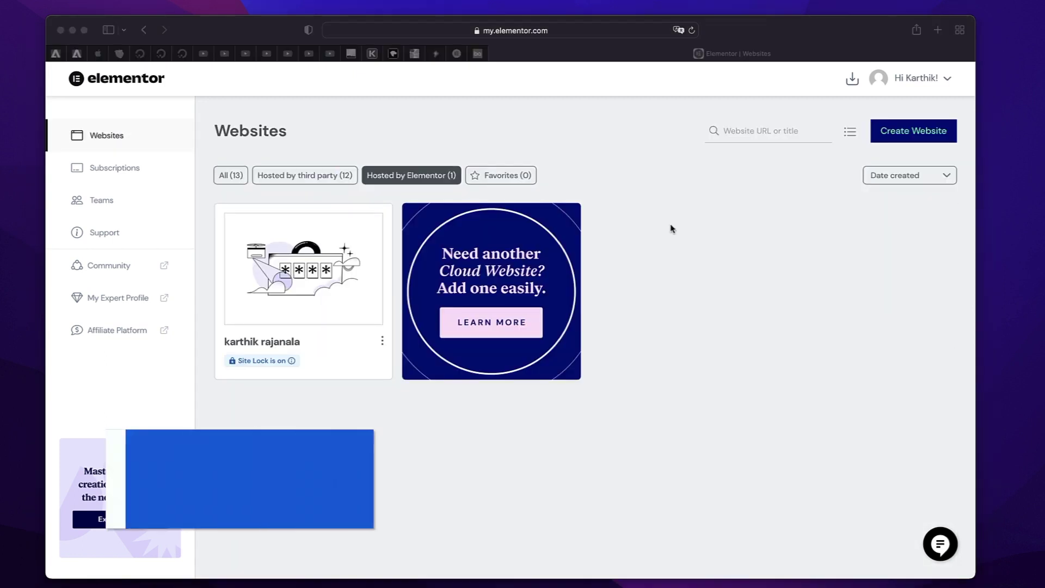
{"action": "left_click", "coordinate": [790, 348]}
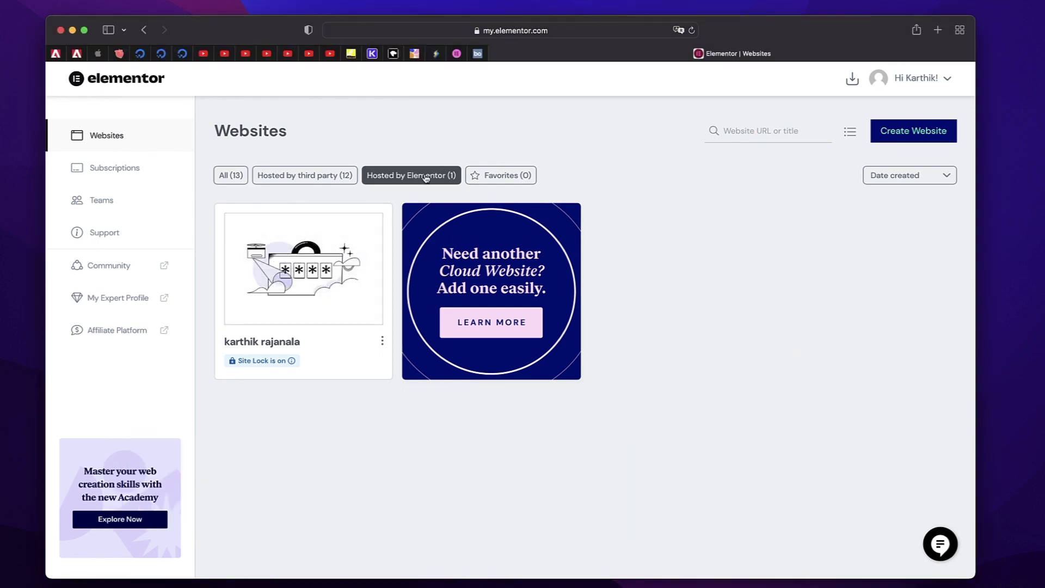
- Open the new site's WordPress dashboard in a separate tab and close that tab
{"action": "mouse_move", "coordinate": [313, 235]}
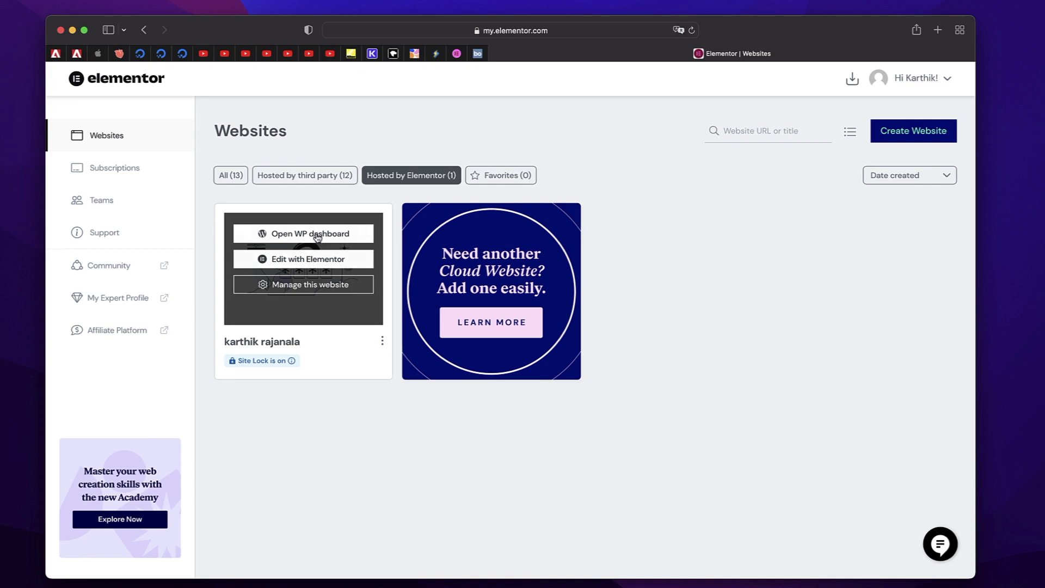
{"action": "left_click", "coordinate": [317, 236]}
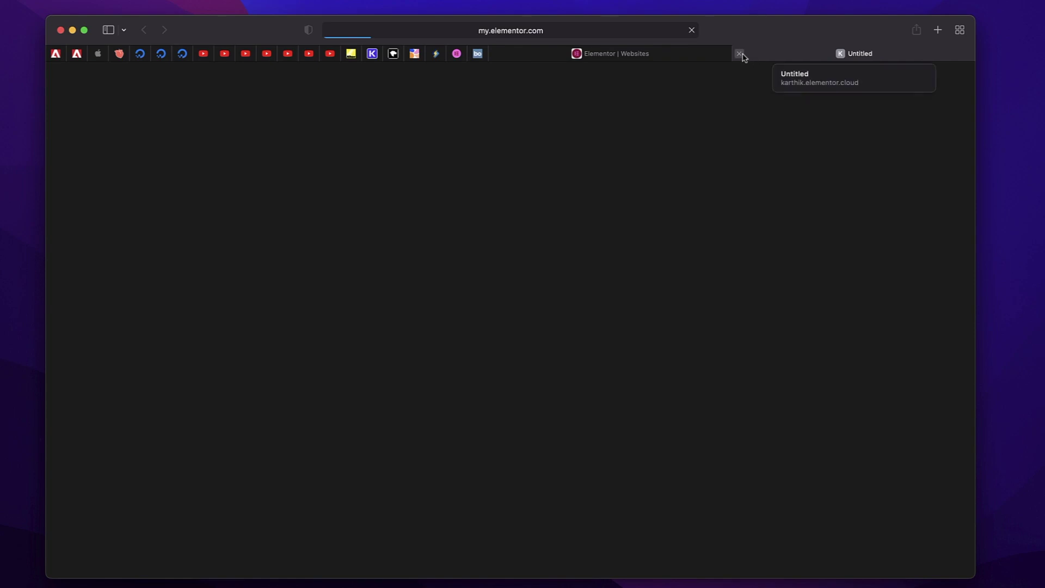
{"action": "left_click", "coordinate": [740, 54]}
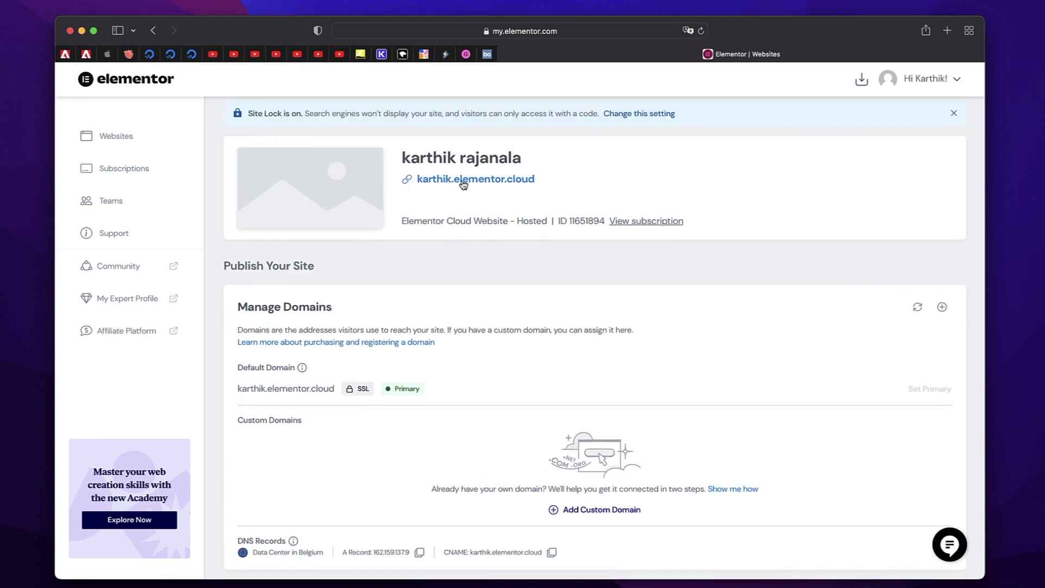
- Examine the new site's management page, covering its hosting type, default domain, domain connection refresh and custom domain options
{"action": "scroll", "coordinate": [464, 267], "scroll_direction": "down", "scroll_amount": 2}
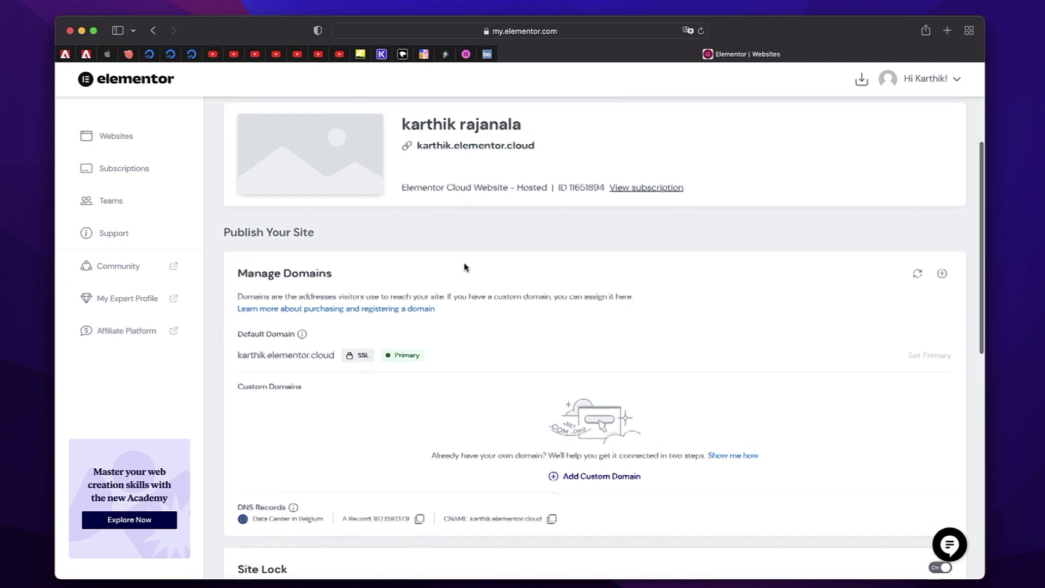
{"action": "triple_click", "coordinate": [422, 182]}
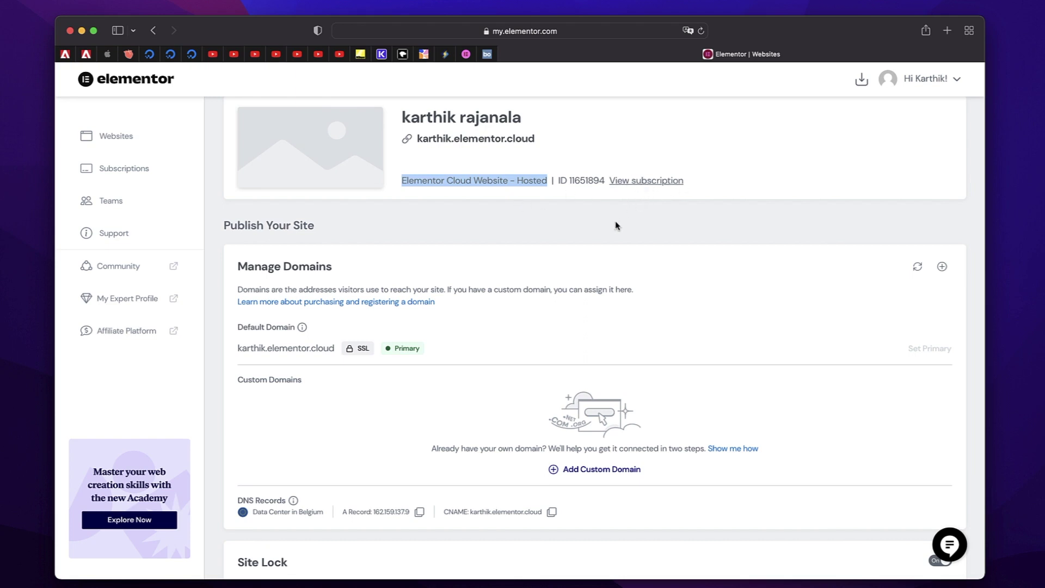
{"action": "scroll", "coordinate": [617, 225], "scroll_direction": "down", "scroll_amount": 3}
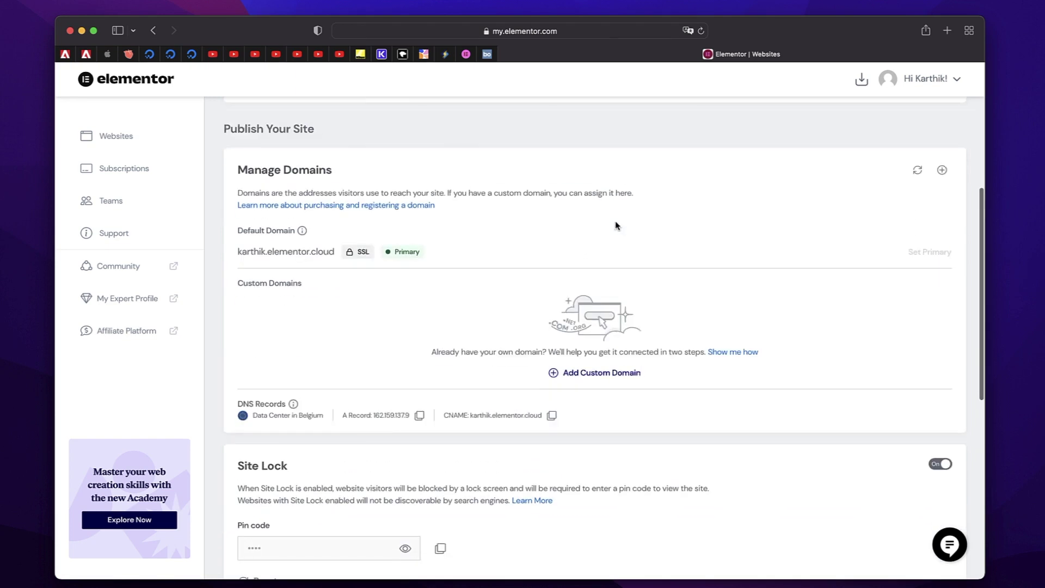
{"action": "triple_click", "coordinate": [277, 169]}
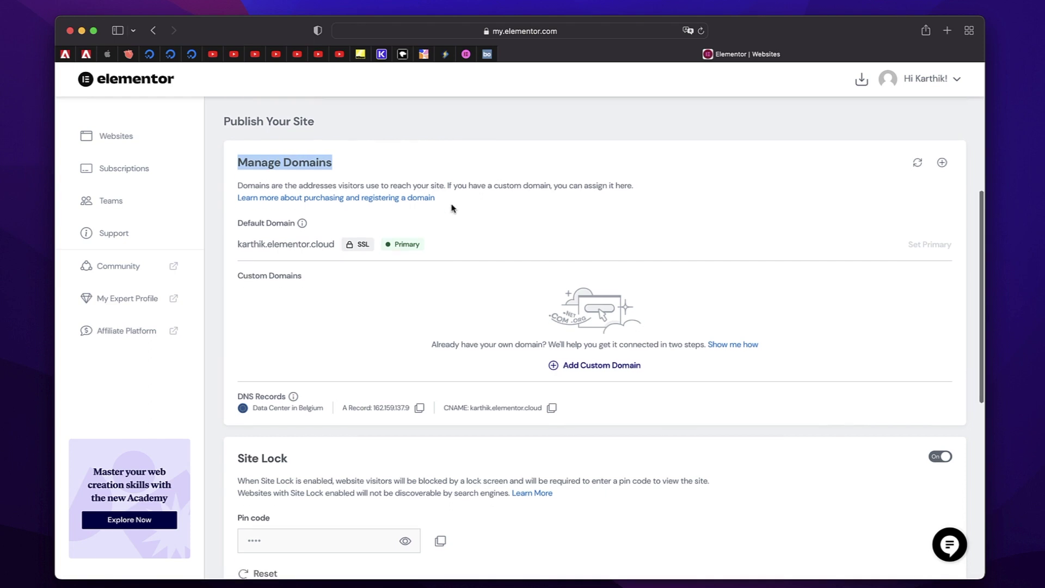
{"action": "scroll", "coordinate": [449, 208], "scroll_direction": "down", "scroll_amount": 2}
{"action": "scroll", "coordinate": [368, 262], "scroll_direction": "up", "scroll_amount": 1}
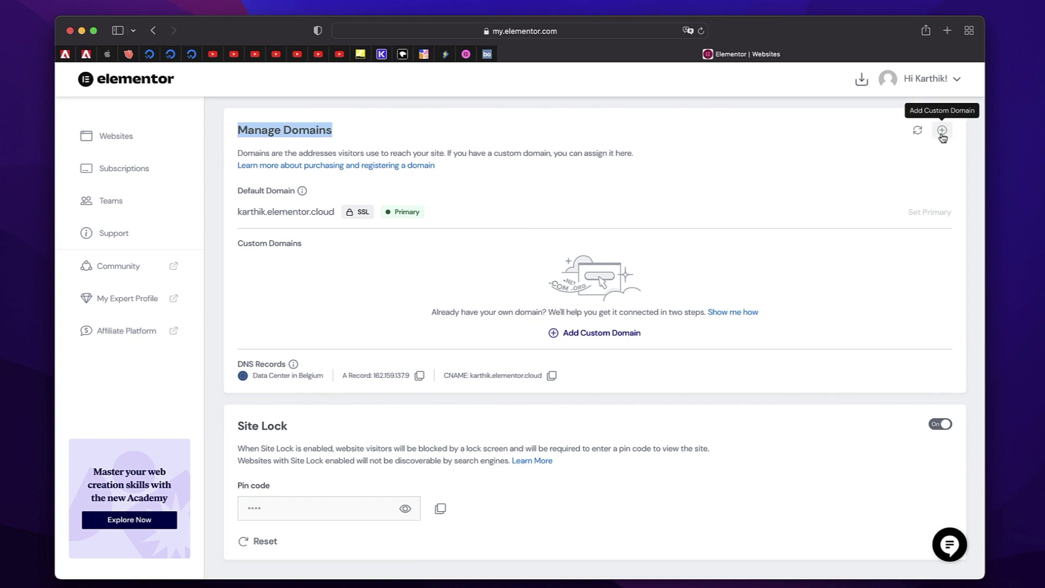
{"action": "left_click", "coordinate": [923, 132]}
{"action": "left_click", "coordinate": [918, 133]}
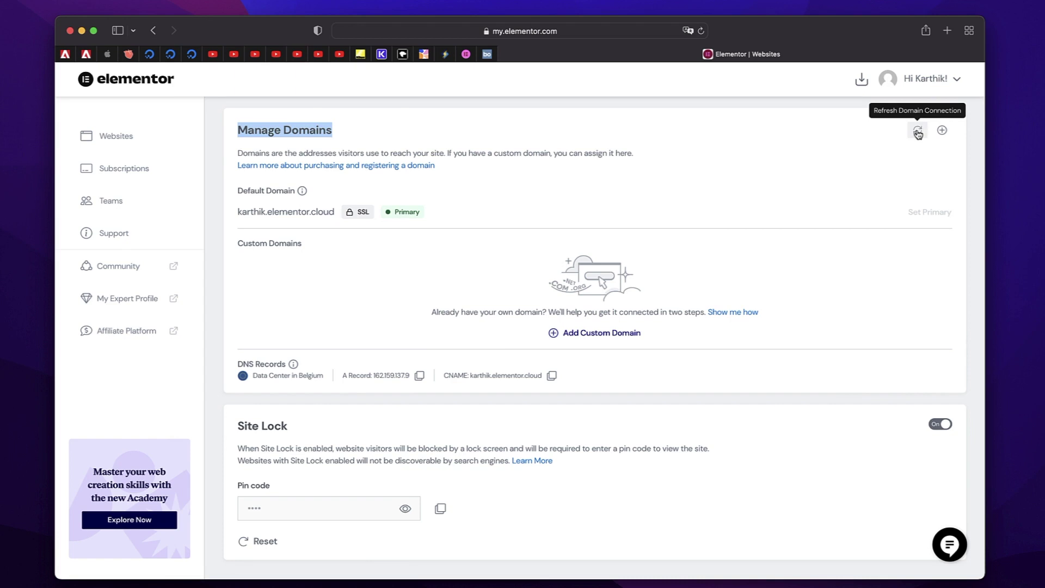
{"action": "scroll", "coordinate": [707, 233], "scroll_direction": "down", "scroll_amount": 2}
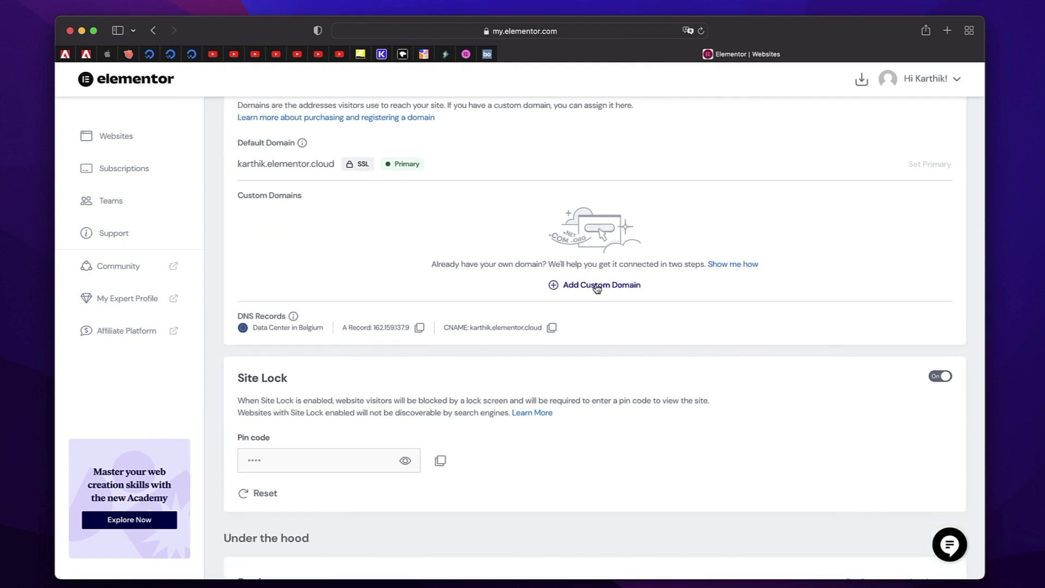
- Examine the site's DNS records with data center, A record and CNAME, plus the Site Lock and Backups sections
{"action": "triple_click", "coordinate": [265, 319]}
{"action": "scroll", "coordinate": [282, 331], "scroll_direction": "up", "scroll_amount": 10}
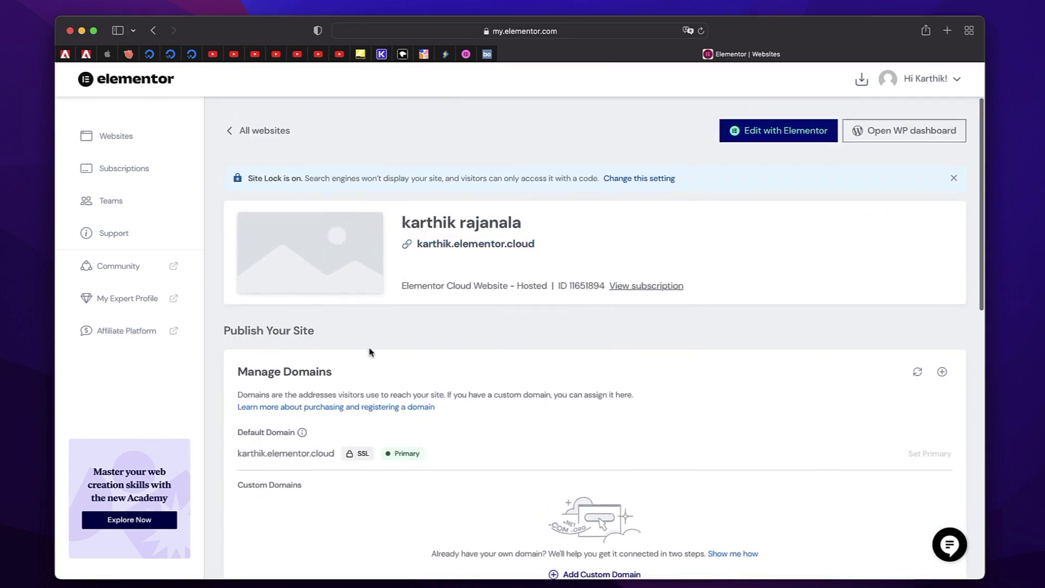
{"action": "scroll", "coordinate": [369, 351], "scroll_direction": "down", "scroll_amount": 10}
{"action": "scroll", "coordinate": [369, 352], "scroll_direction": "up", "scroll_amount": 5}
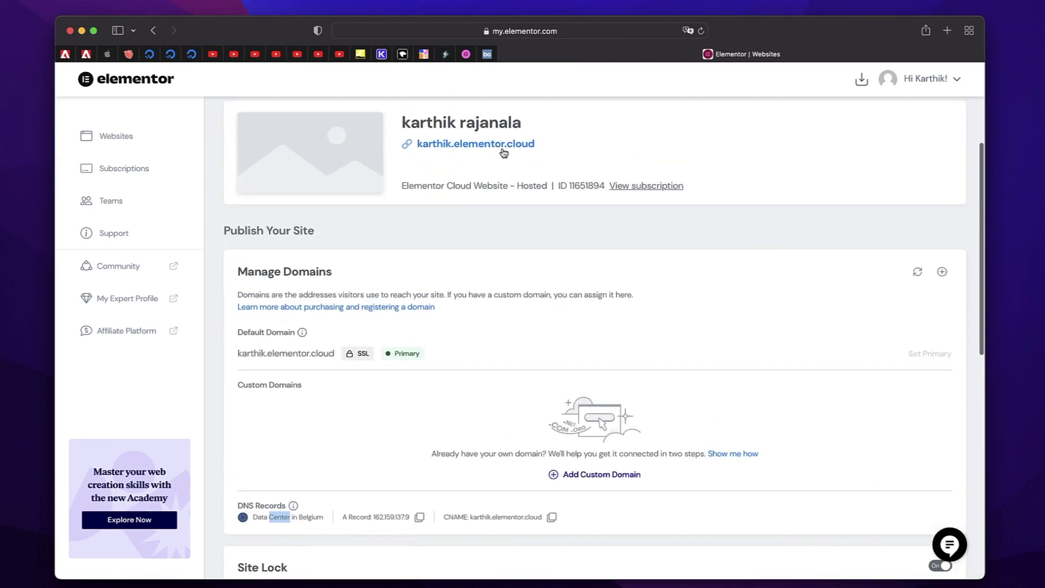
{"action": "scroll", "coordinate": [372, 380], "scroll_direction": "down", "scroll_amount": 3}
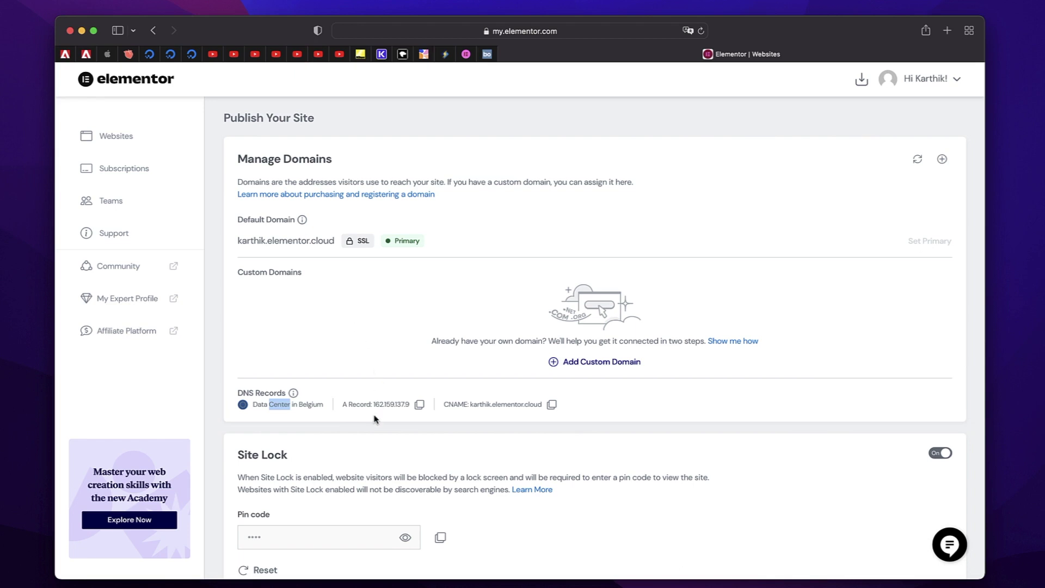
{"action": "scroll", "coordinate": [377, 420], "scroll_direction": "down", "scroll_amount": 2}
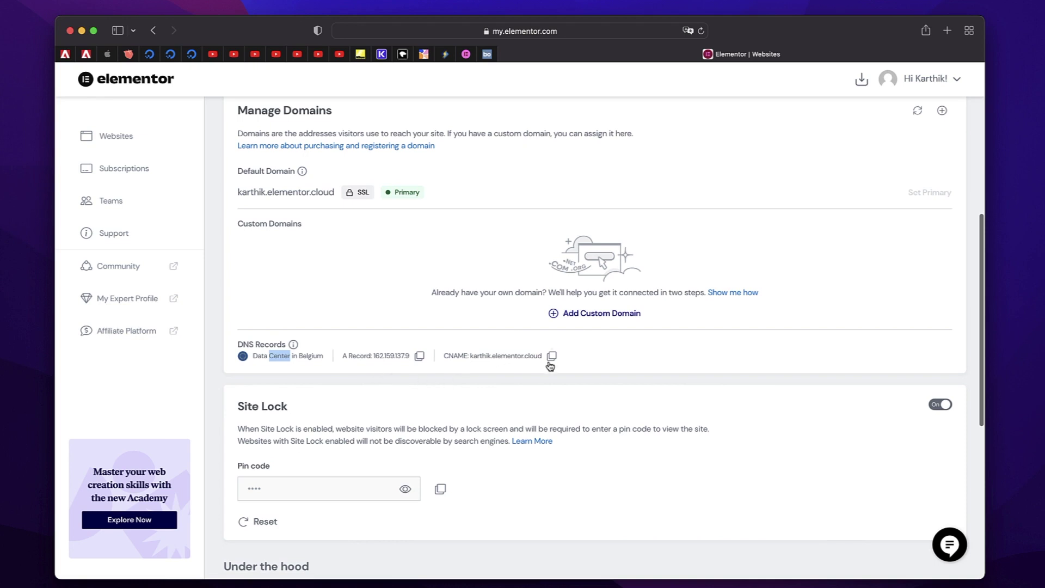
{"action": "scroll", "coordinate": [507, 410], "scroll_direction": "down", "scroll_amount": 2}
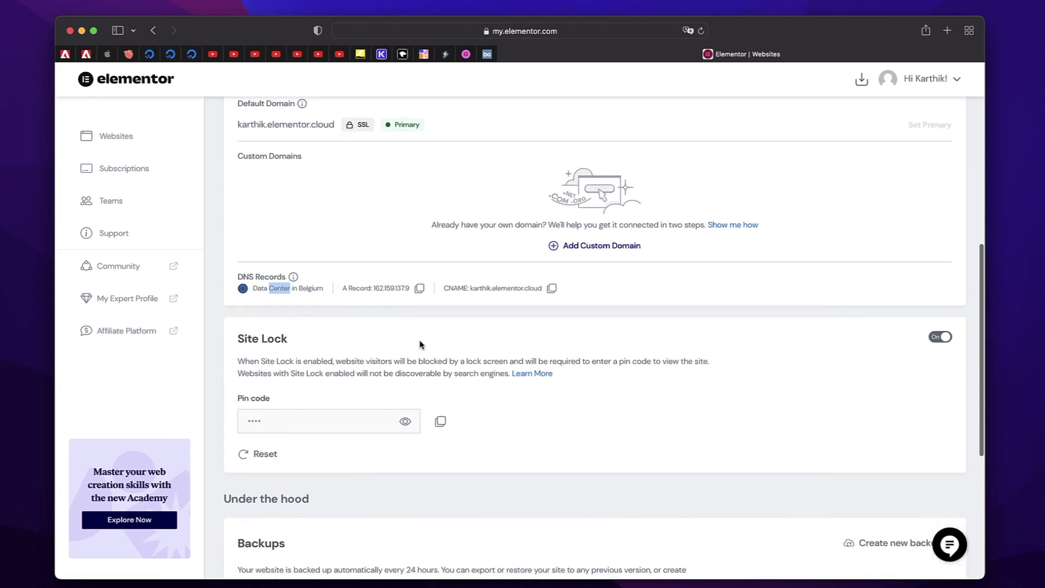
{"action": "left_click", "coordinate": [369, 207]}
{"action": "scroll", "coordinate": [367, 207], "scroll_direction": "up", "scroll_amount": 3}
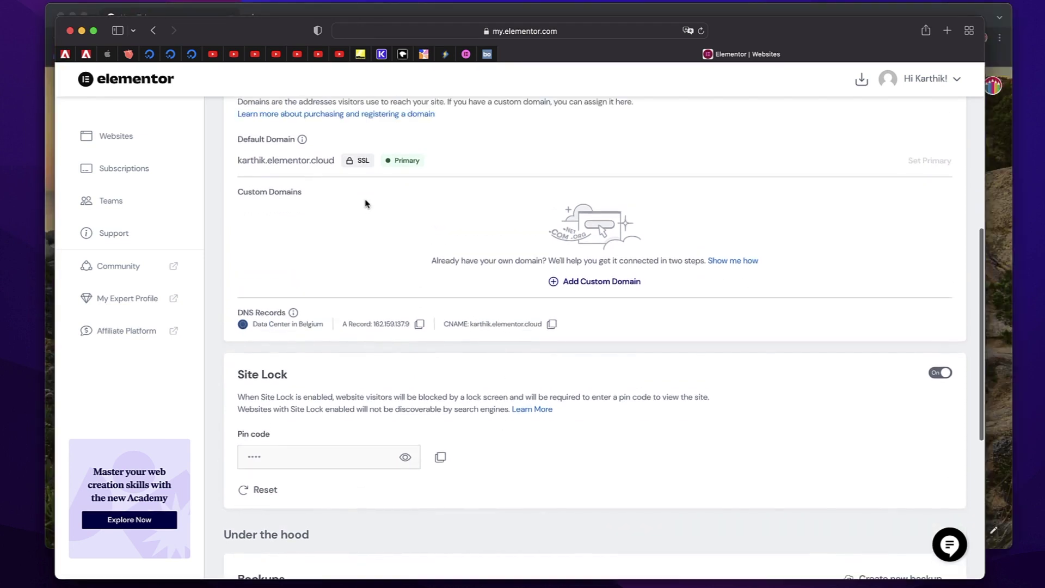
{"action": "scroll", "coordinate": [345, 248], "scroll_direction": "down", "scroll_amount": 3}
{"action": "scroll", "coordinate": [346, 250], "scroll_direction": "down", "scroll_amount": 3}
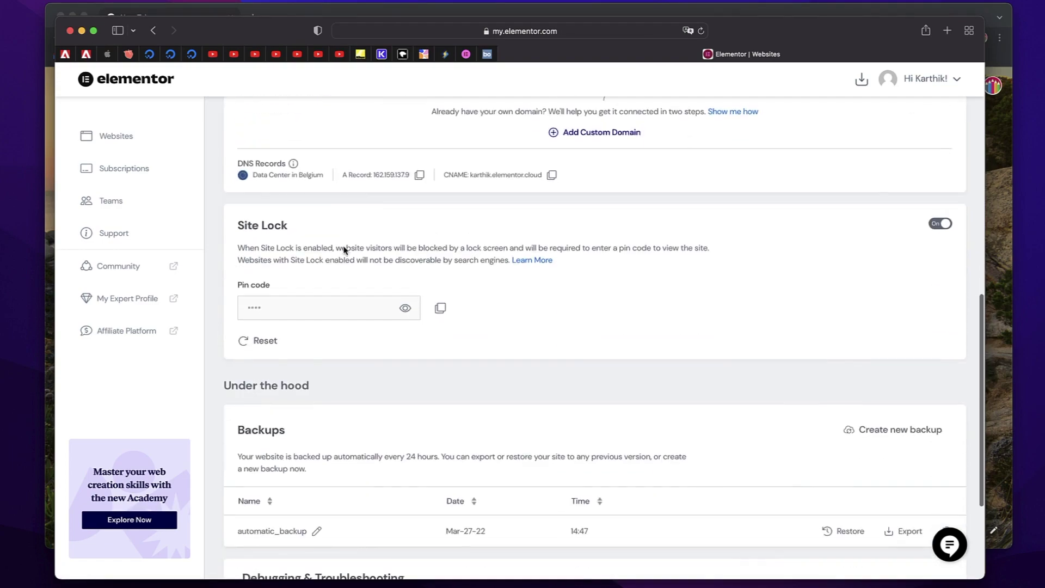
- Visit the site's default domain in Chrome to view the Site Lock page with its pin code field, and close that window
{"action": "triple_click", "coordinate": [258, 223]}
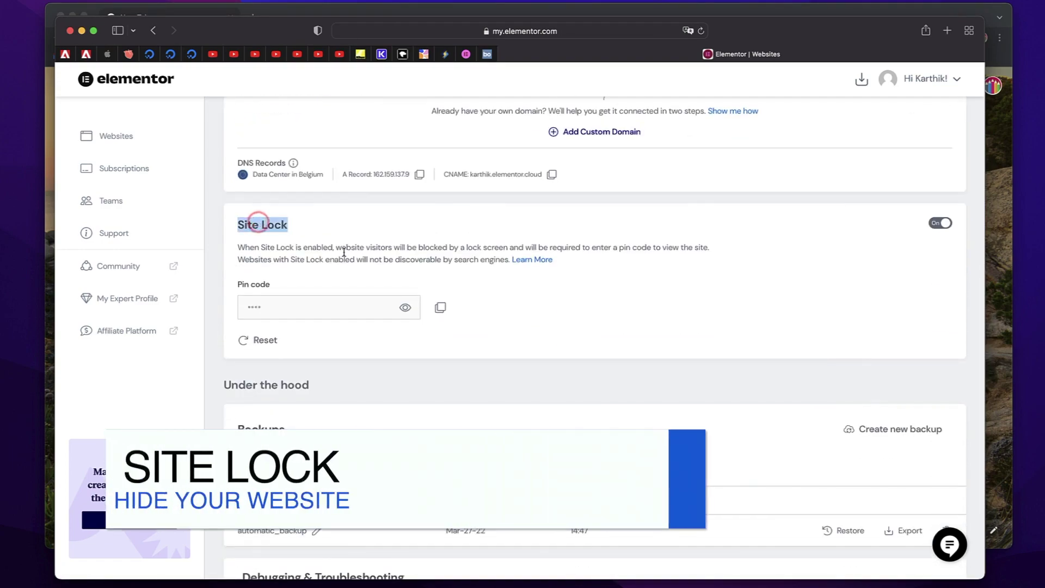
{"action": "key", "text": "ctrl+Up"}
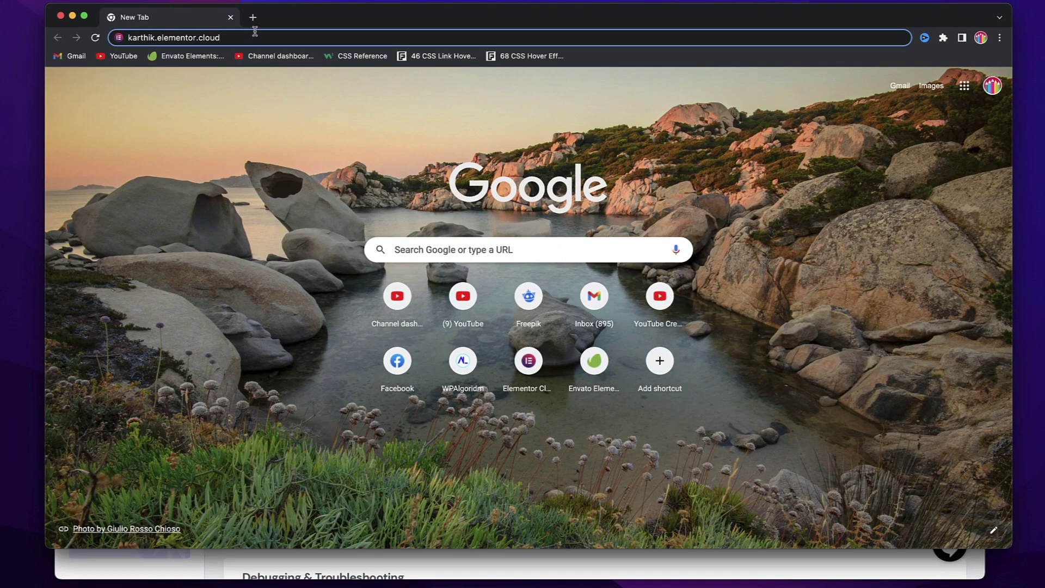
{"action": "key", "text": "Return"}
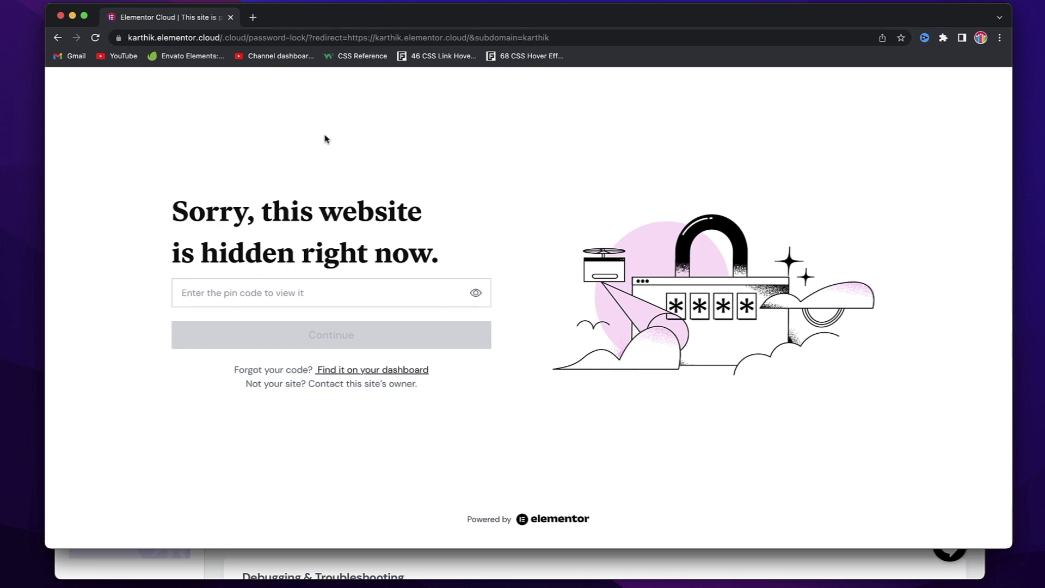
{"action": "triple_click", "coordinate": [265, 209]}
{"action": "triple_click", "coordinate": [264, 209]}
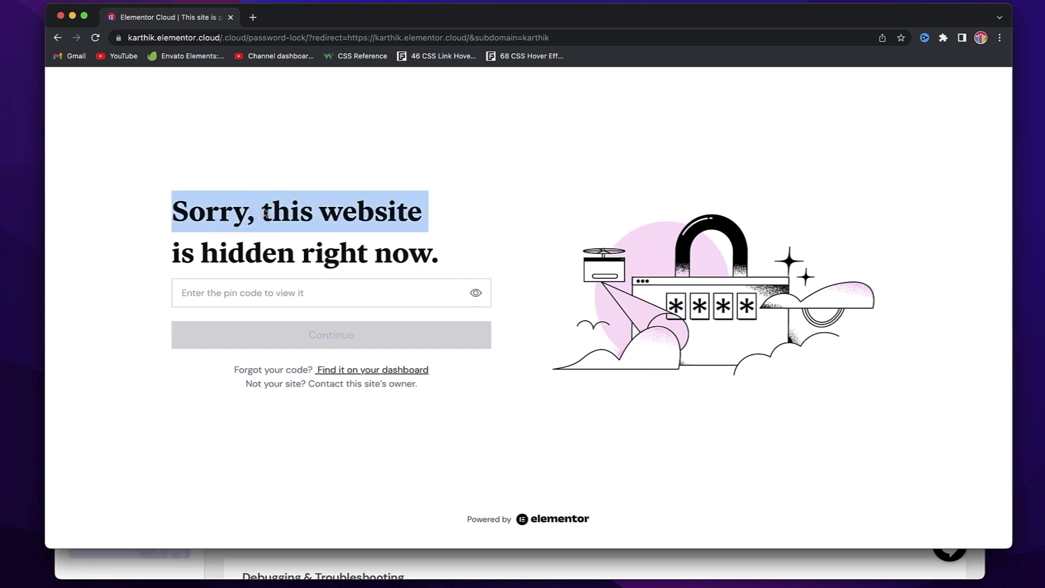
{"action": "left_click", "coordinate": [273, 301]}
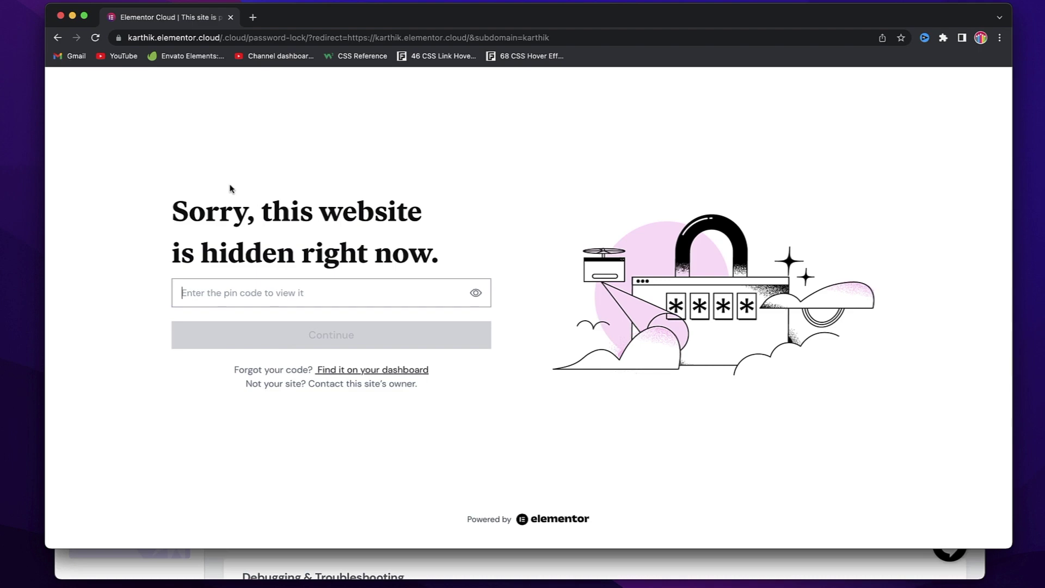
{"action": "left_click", "coordinate": [73, 17]}
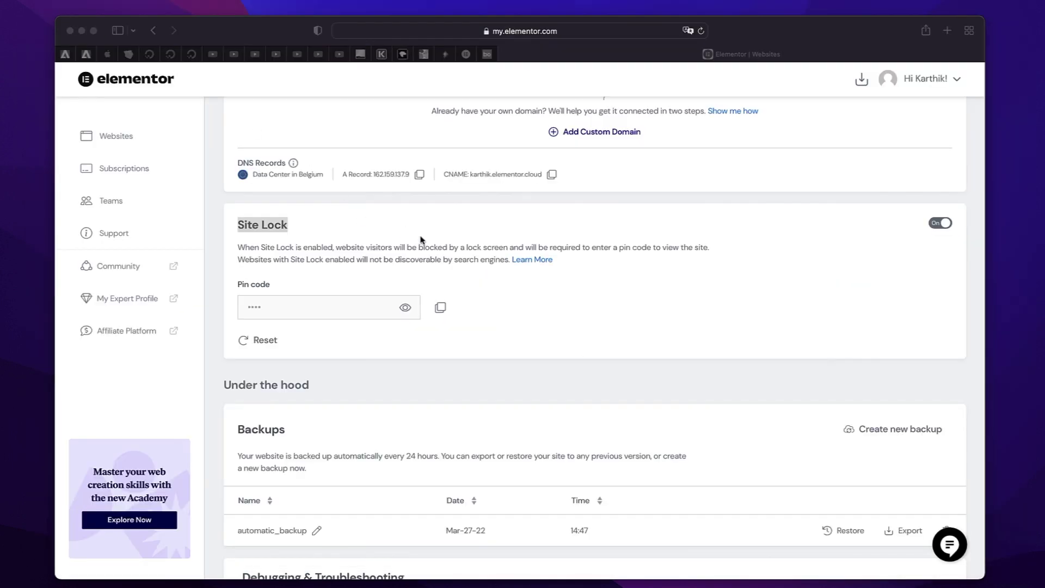
- Examine the Site Lock pin reset option and the Backups section under Under the hood
{"action": "scroll", "coordinate": [424, 242], "scroll_direction": "down", "scroll_amount": 5}
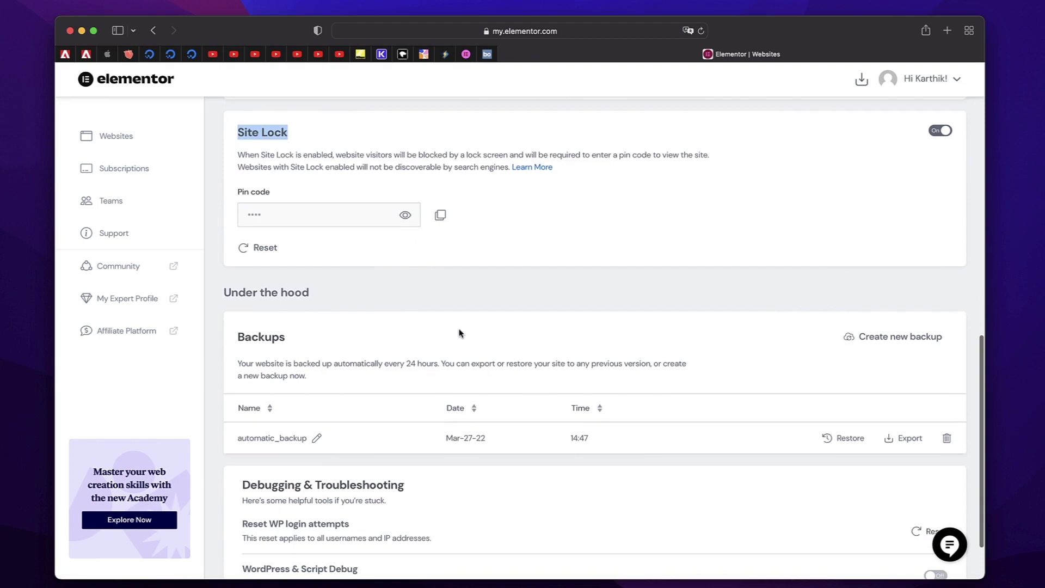
{"action": "scroll", "coordinate": [409, 202], "scroll_direction": "up", "scroll_amount": 2}
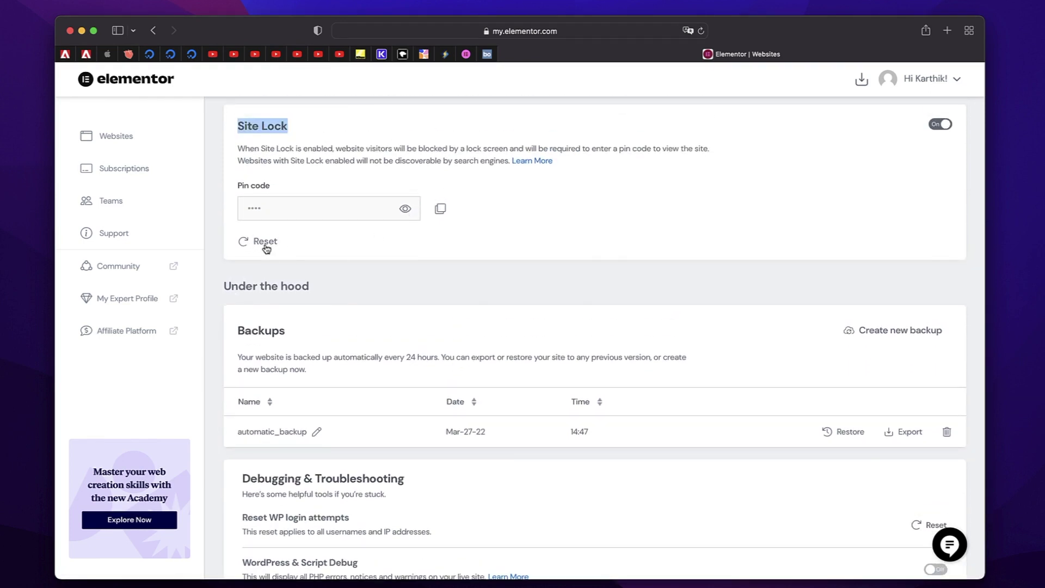
{"action": "scroll", "coordinate": [374, 297], "scroll_direction": "down", "scroll_amount": 2}
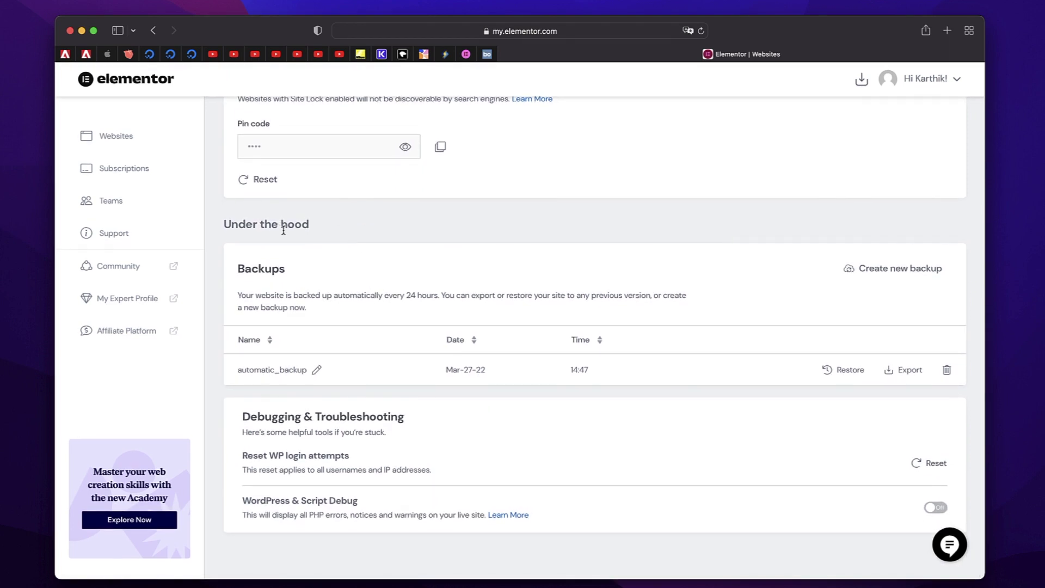
{"action": "triple_click", "coordinate": [283, 230]}
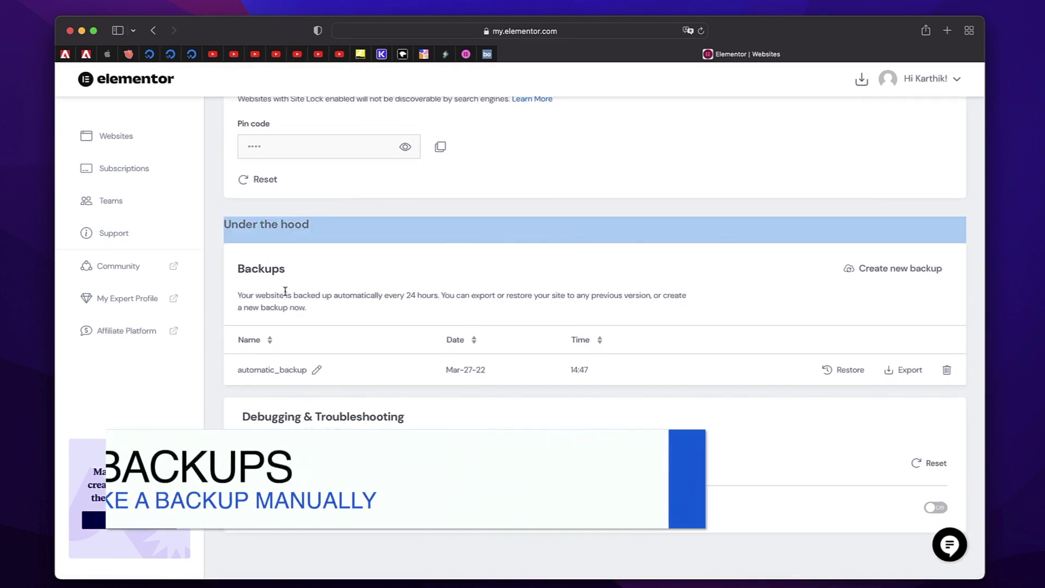
{"action": "double_click", "coordinate": [285, 291]}
{"action": "triple_click", "coordinate": [285, 292]}
{"action": "double_click", "coordinate": [285, 292]}
{"action": "triple_click", "coordinate": [286, 292]}
{"action": "double_click", "coordinate": [285, 292]}
{"action": "triple_click", "coordinate": [285, 292]}
{"action": "left_click", "coordinate": [285, 291]}
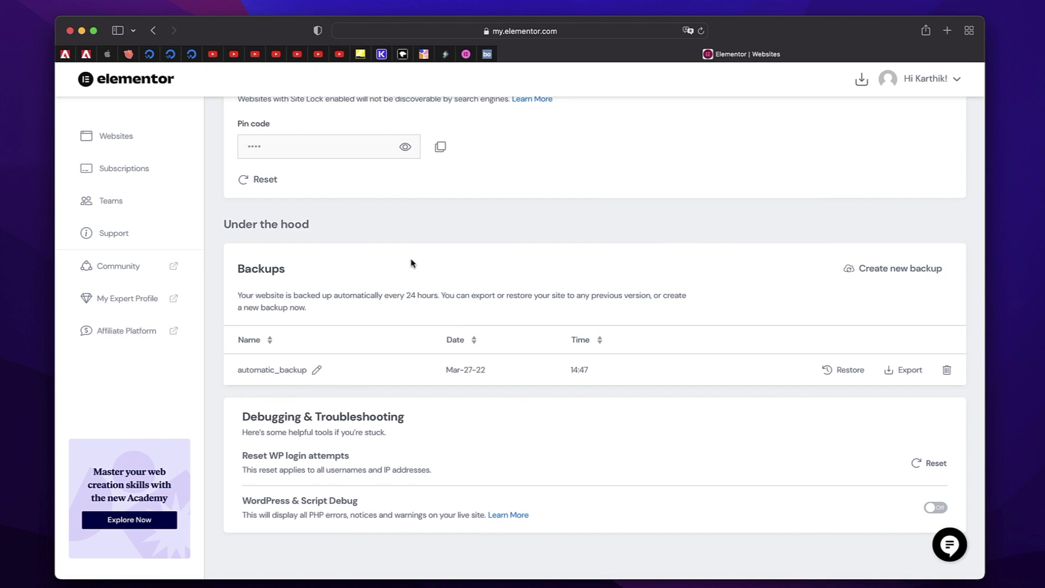
- View the naming dialog for a new manual backup and dismiss it without creating one
{"action": "left_click", "coordinate": [861, 272]}
{"action": "left_click", "coordinate": [520, 309]}
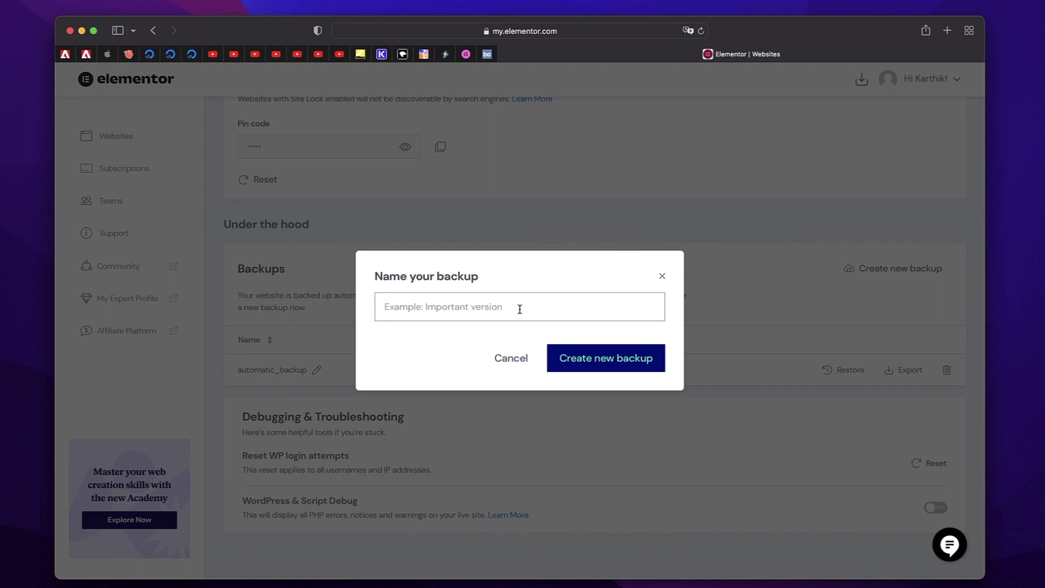
{"action": "left_click", "coordinate": [662, 277]}
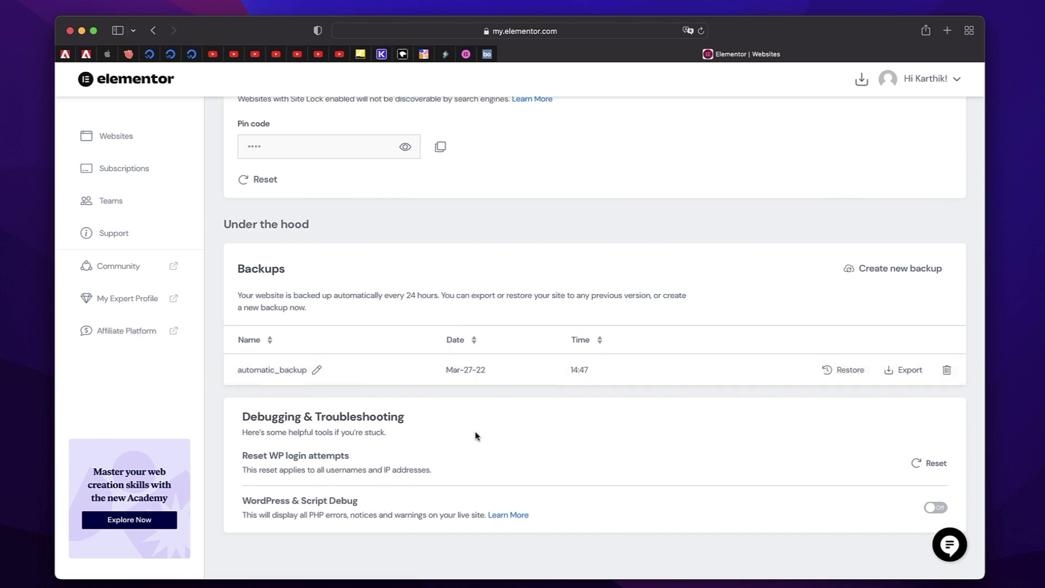
- Review the Debugging & Troubleshooting option for resetting WP login attempts and return to the site overview
{"action": "triple_click", "coordinate": [313, 461]}
{"action": "triple_click", "coordinate": [330, 455]}
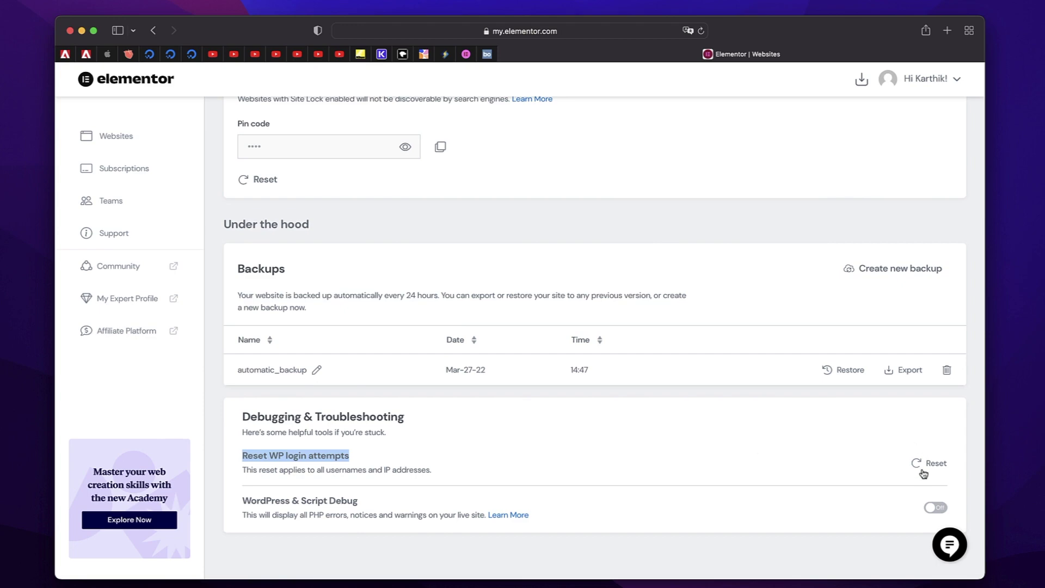
{"action": "scroll", "coordinate": [726, 406], "scroll_direction": "up", "scroll_amount": 10}
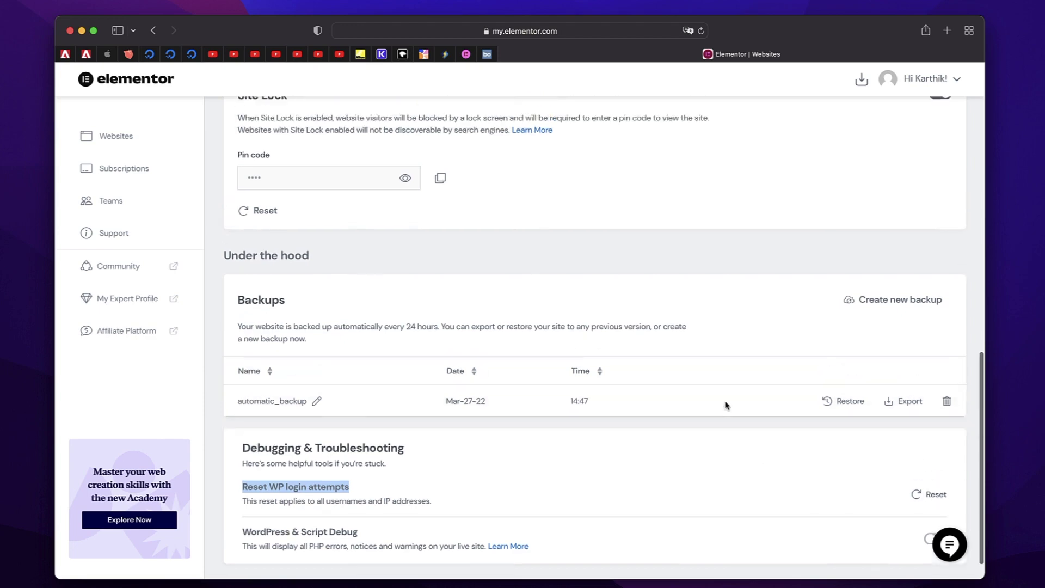
{"action": "scroll", "coordinate": [588, 333], "scroll_direction": "down", "scroll_amount": 3}
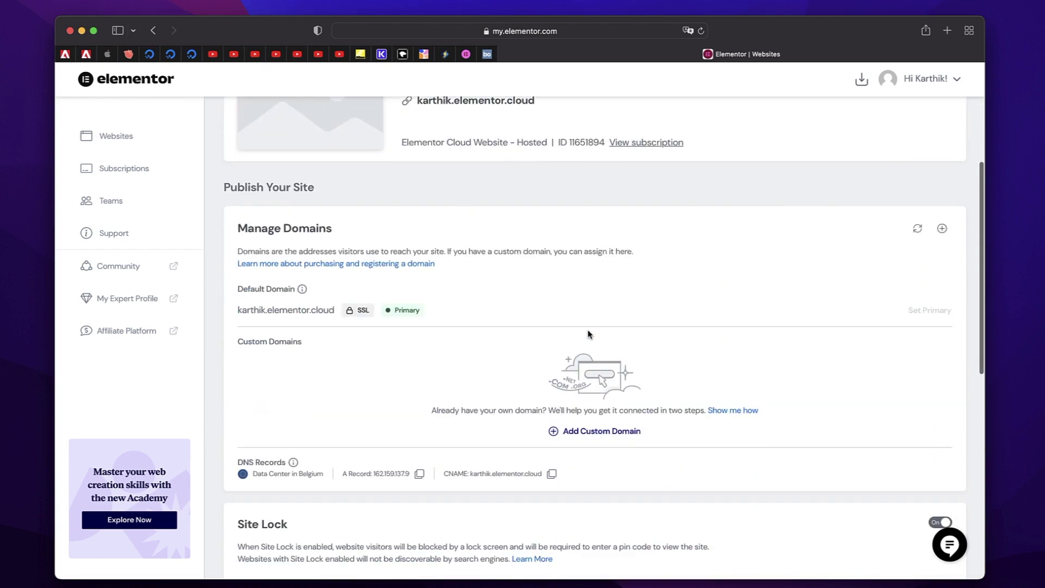
{"action": "scroll", "coordinate": [588, 333], "scroll_direction": "up", "scroll_amount": 3}
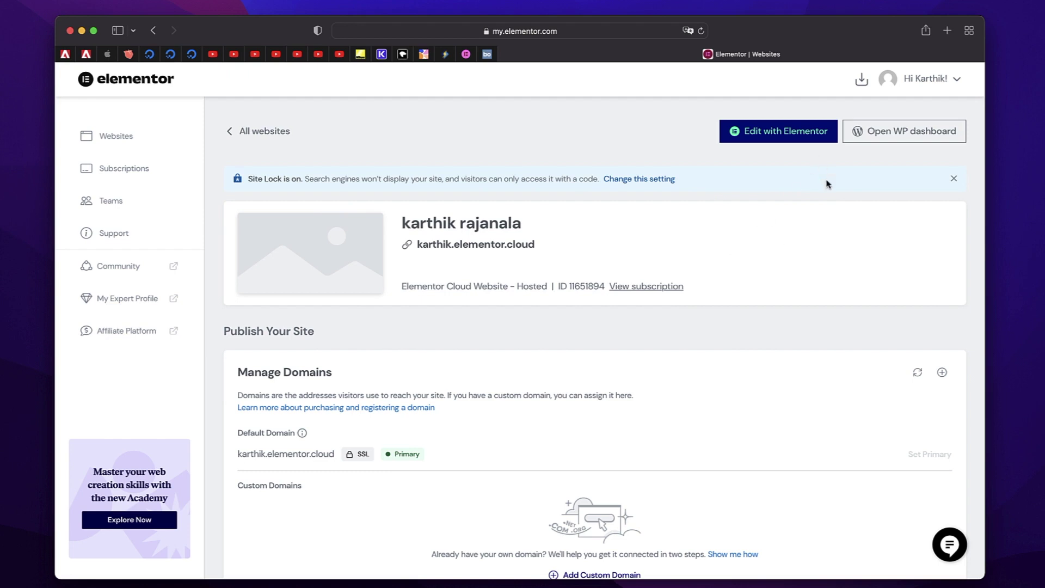
- Open the site's WordPress dashboard, look over its contents and dismiss the Welcome to your website popup
{"action": "left_click", "coordinate": [874, 135]}
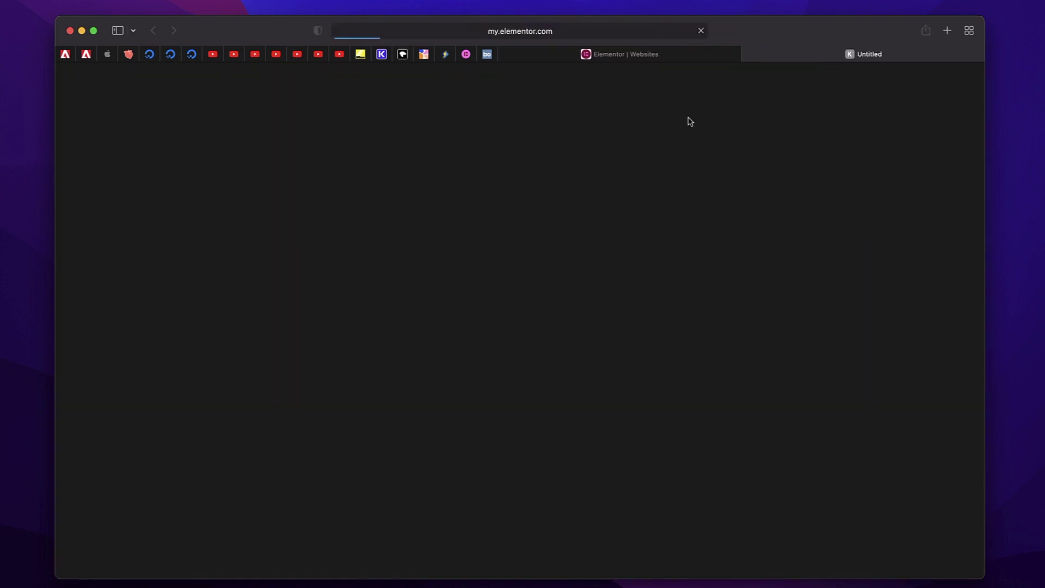
{"action": "left_click", "coordinate": [628, 56]}
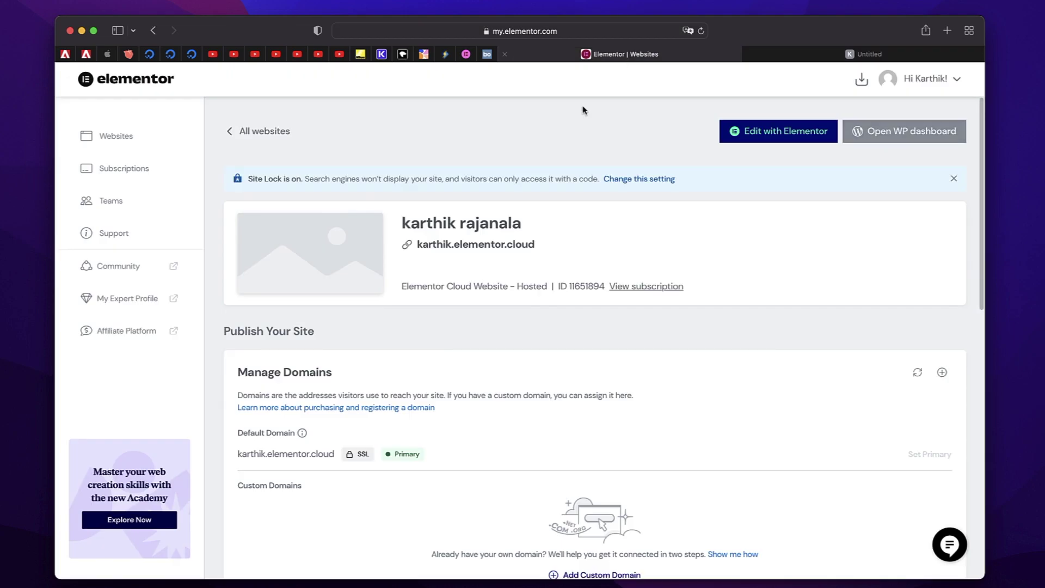
{"action": "left_click", "coordinate": [813, 53]}
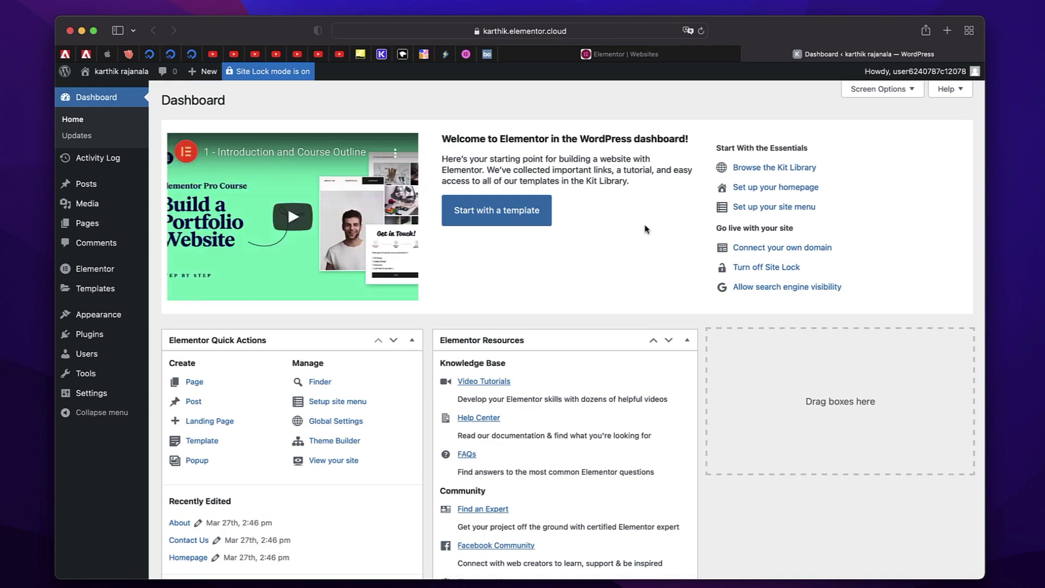
{"action": "scroll", "coordinate": [645, 228], "scroll_direction": "down", "scroll_amount": 5}
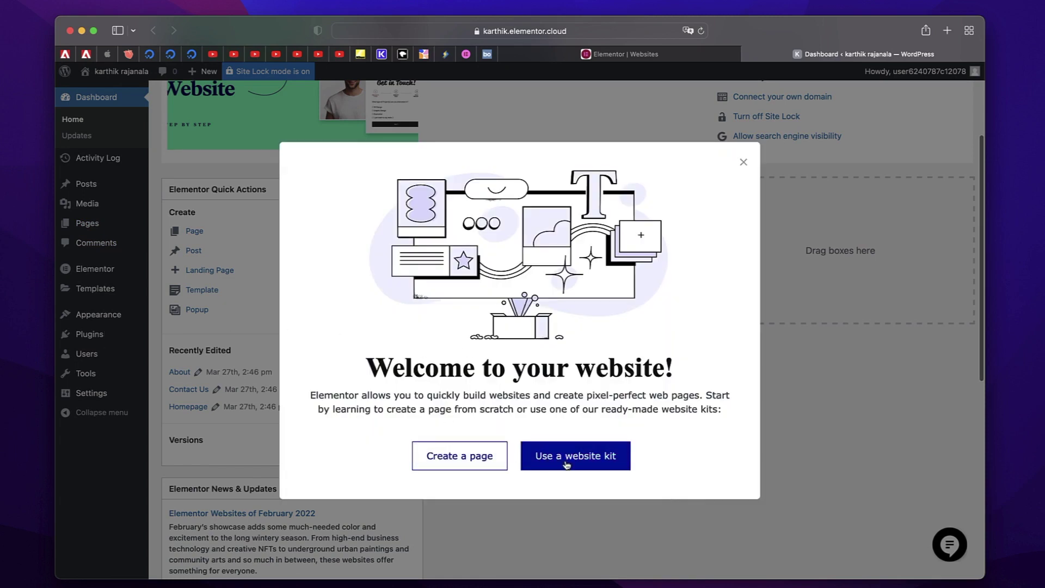
{"action": "left_click", "coordinate": [743, 163]}
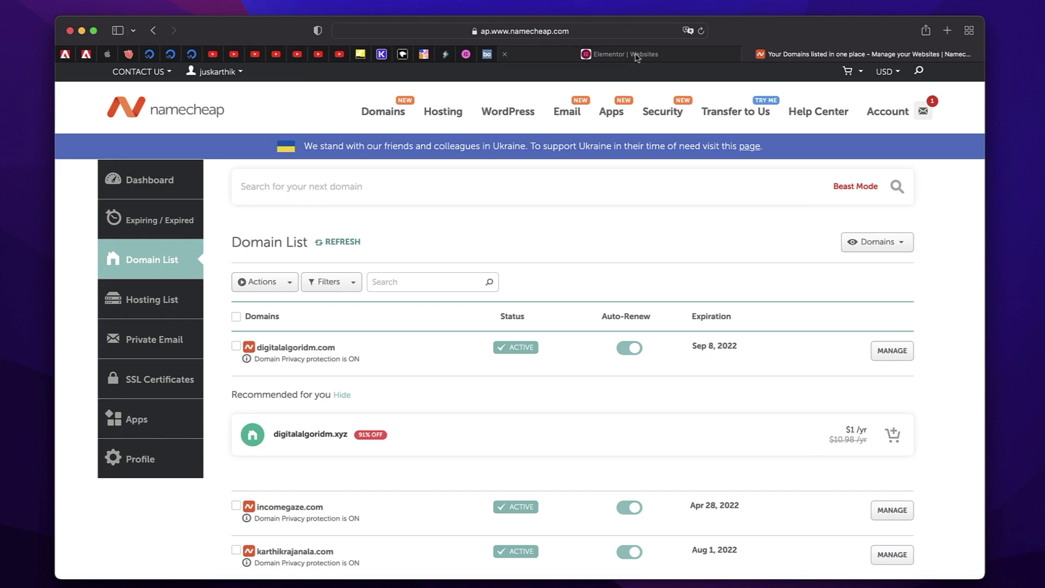
- Return to the Elementor site management page and review its Manage Domains section
{"action": "left_click", "coordinate": [636, 55]}
{"action": "scroll", "coordinate": [486, 310], "scroll_direction": "down", "scroll_amount": 5}
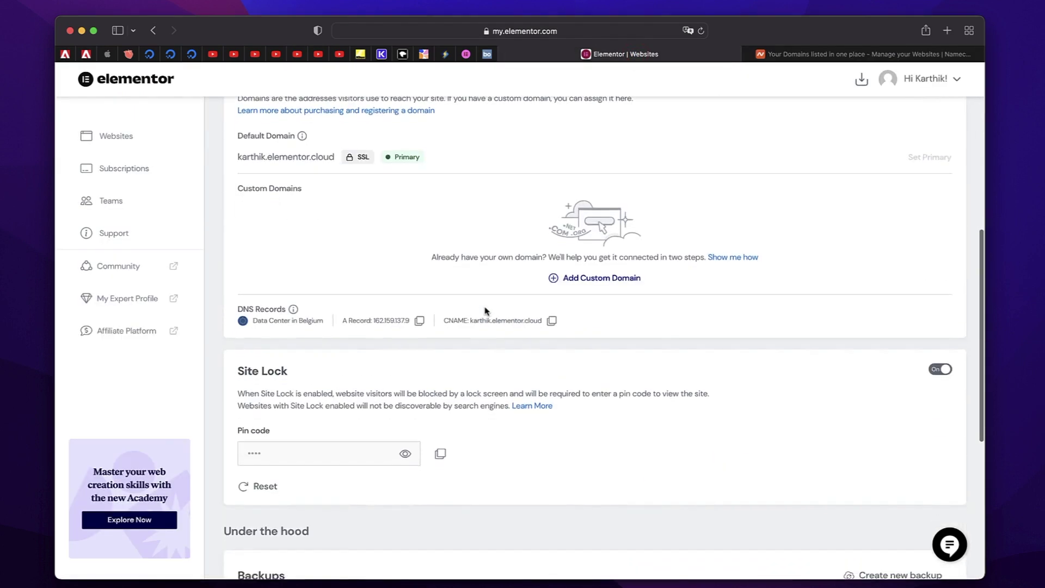
{"action": "scroll", "coordinate": [419, 225], "scroll_direction": "up", "scroll_amount": 2}
{"action": "triple_click", "coordinate": [284, 206]}
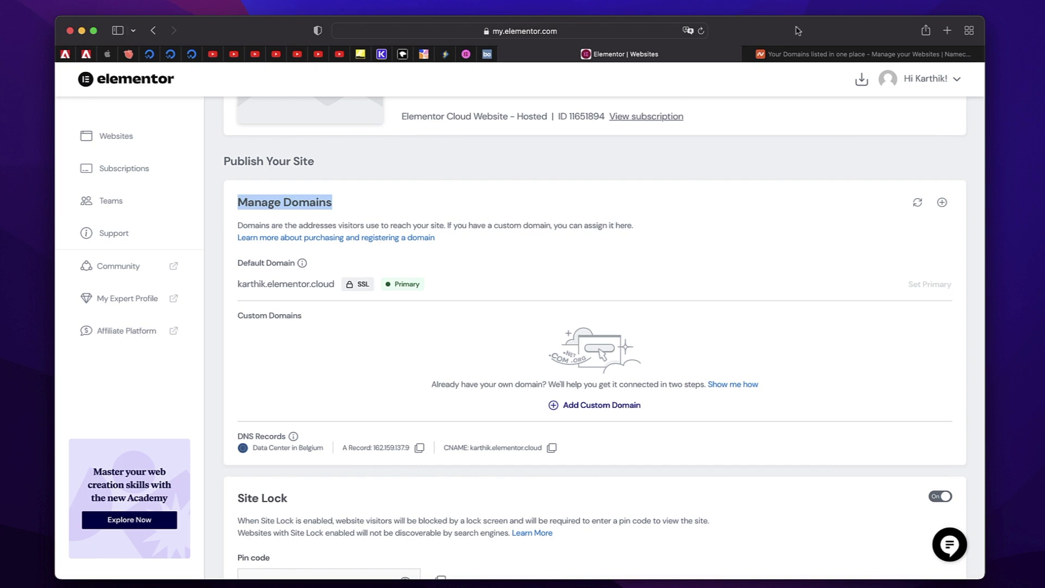
- Switch to Namecheap and open the Advanced DNS settings of the domain expiring Aug 1, 2022
{"action": "left_click", "coordinate": [804, 54]}
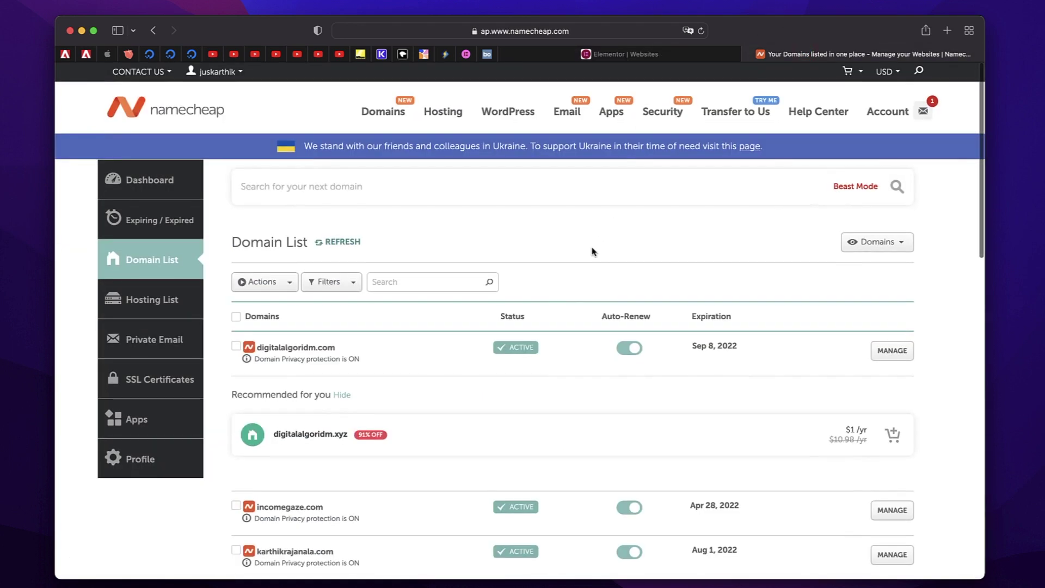
{"action": "scroll", "coordinate": [593, 252], "scroll_direction": "down", "scroll_amount": 2}
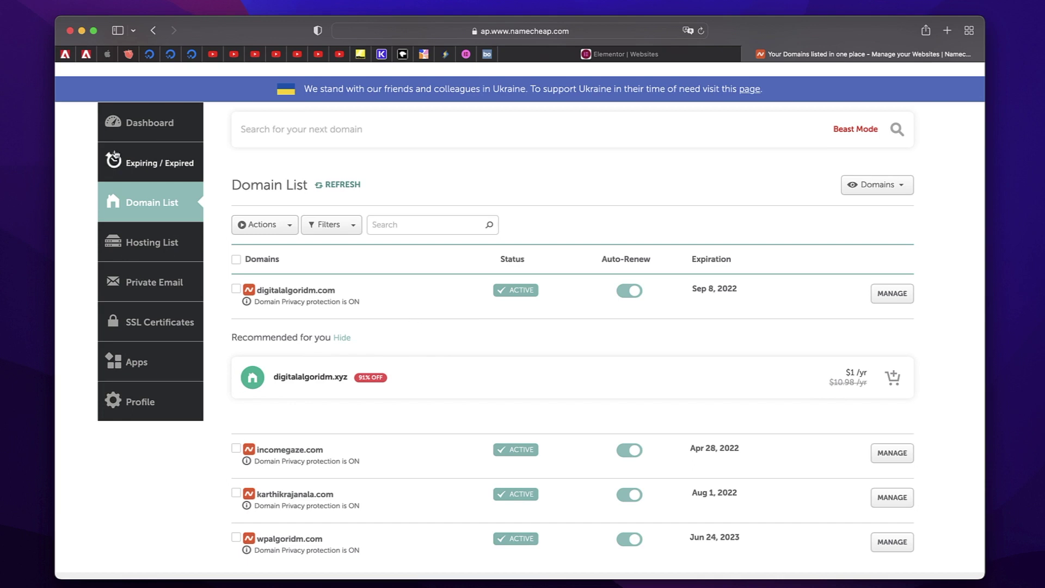
{"action": "scroll", "coordinate": [240, 239], "scroll_direction": "up", "scroll_amount": 2}
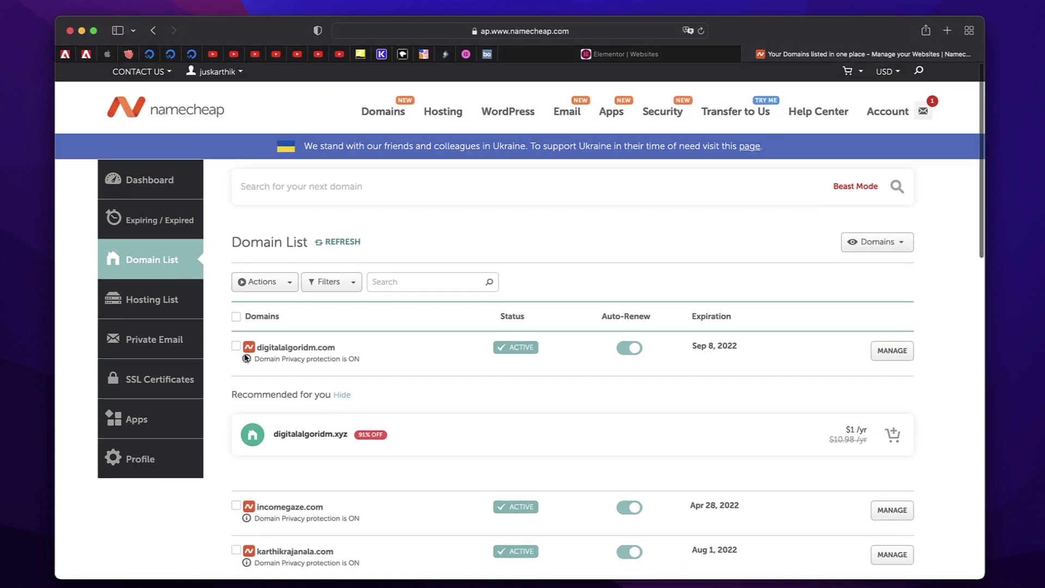
{"action": "scroll", "coordinate": [246, 358], "scroll_direction": "down", "scroll_amount": 5}
{"action": "scroll", "coordinate": [326, 356], "scroll_direction": "up", "scroll_amount": 1}
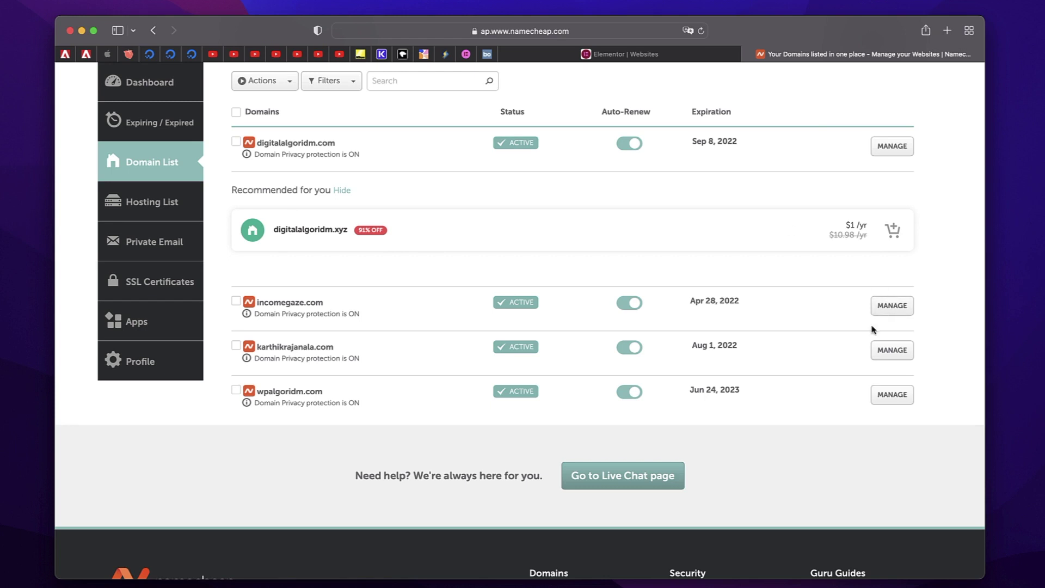
{"action": "left_click", "coordinate": [890, 355]}
{"action": "left_click", "coordinate": [891, 355]}
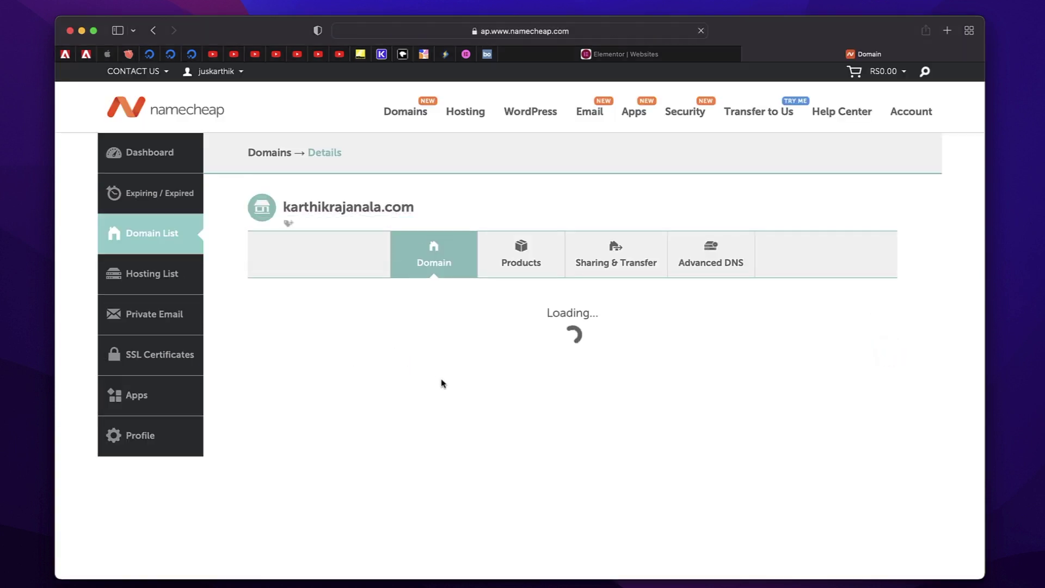
{"action": "left_click", "coordinate": [708, 264]}
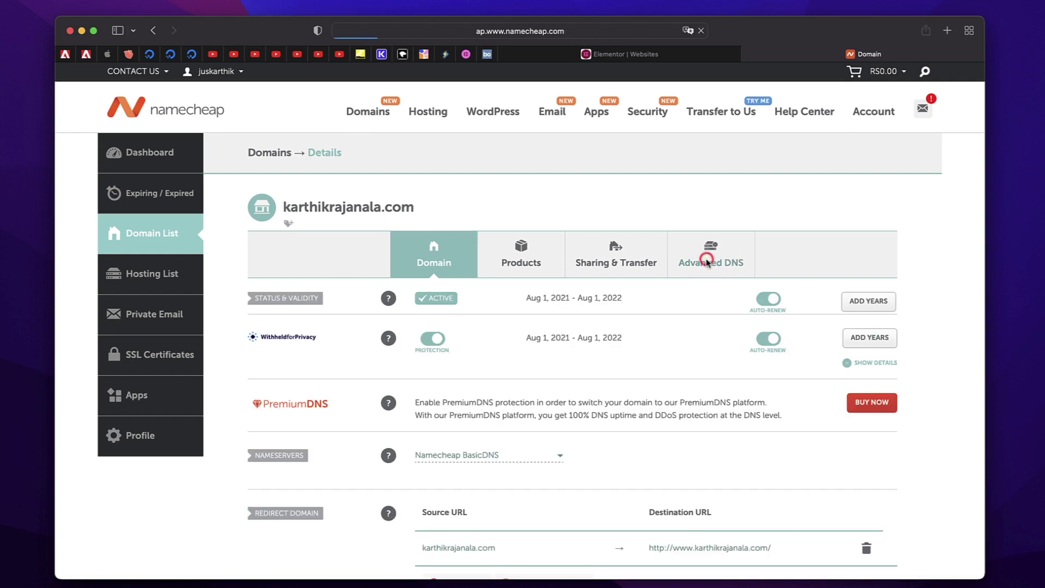
- Start adding a custom domain to the Elementor site and copy the A Record address 162.159.137.9
{"action": "left_click", "coordinate": [626, 54]}
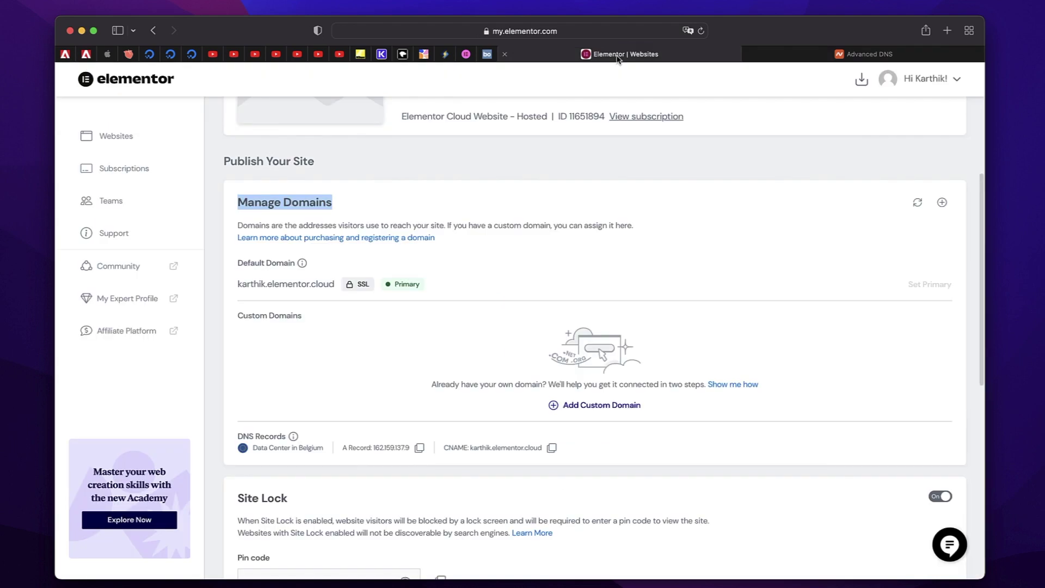
{"action": "left_click", "coordinate": [586, 412]}
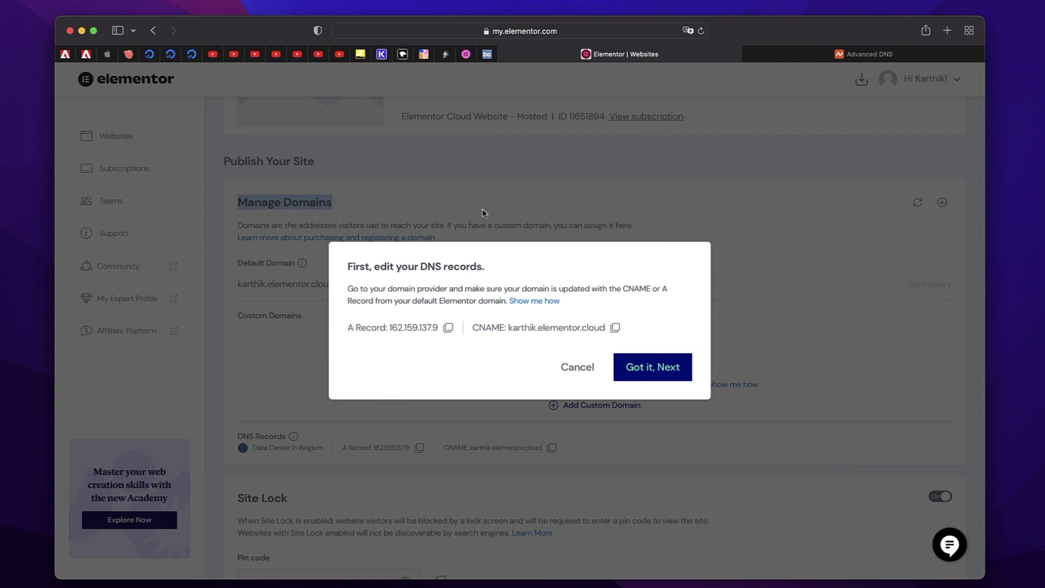
{"action": "left_click", "coordinate": [449, 329]}
- Switch to Namecheap and add an A Record with host @ and value 162.159.137.9, then save the record
{"action": "left_click", "coordinate": [827, 56]}
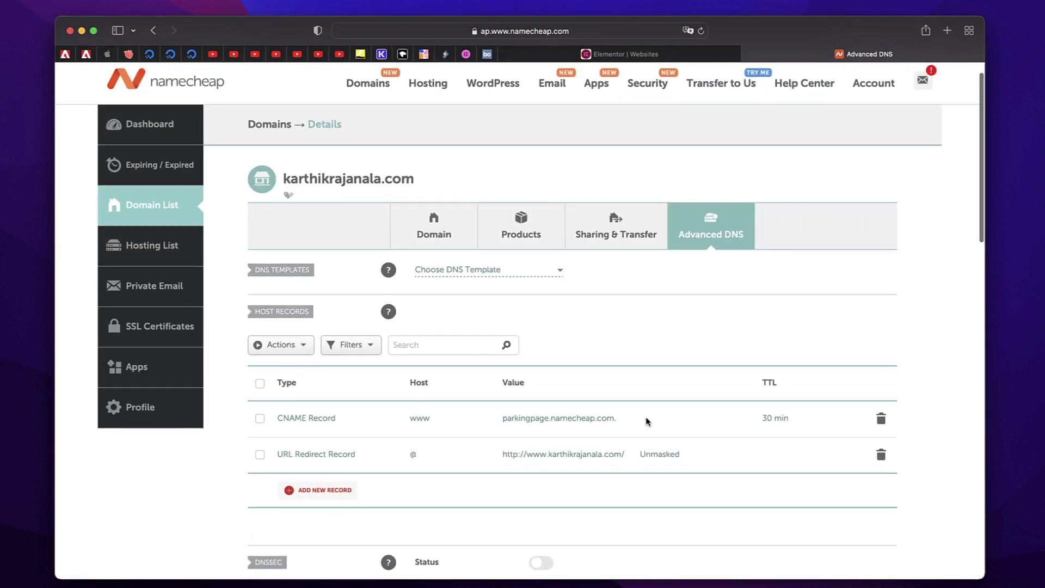
{"action": "scroll", "coordinate": [365, 530], "scroll_direction": "down", "scroll_amount": 3}
{"action": "scroll", "coordinate": [365, 529], "scroll_direction": "down", "scroll_amount": 3}
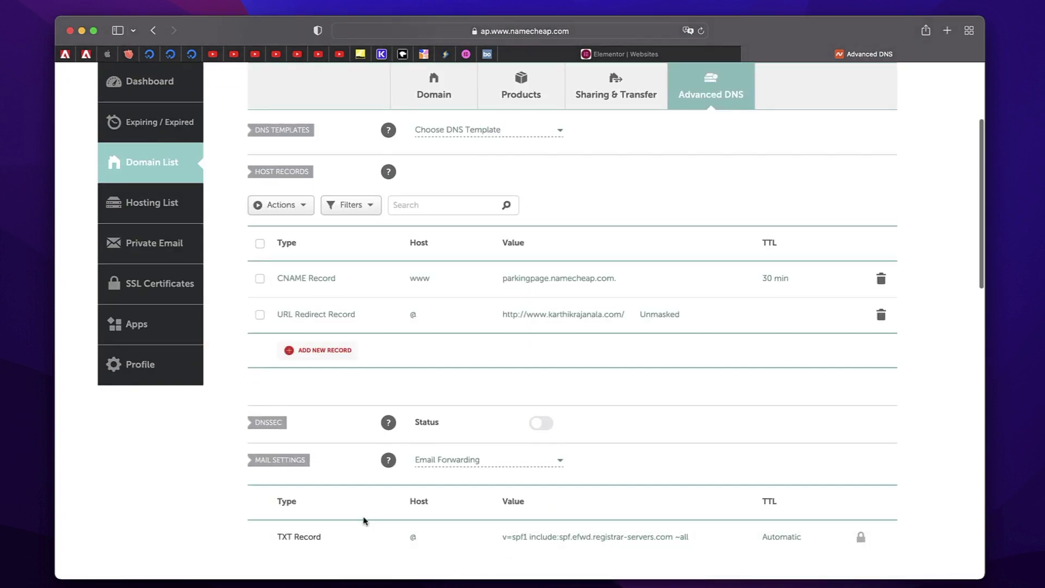
{"action": "left_click", "coordinate": [320, 355]}
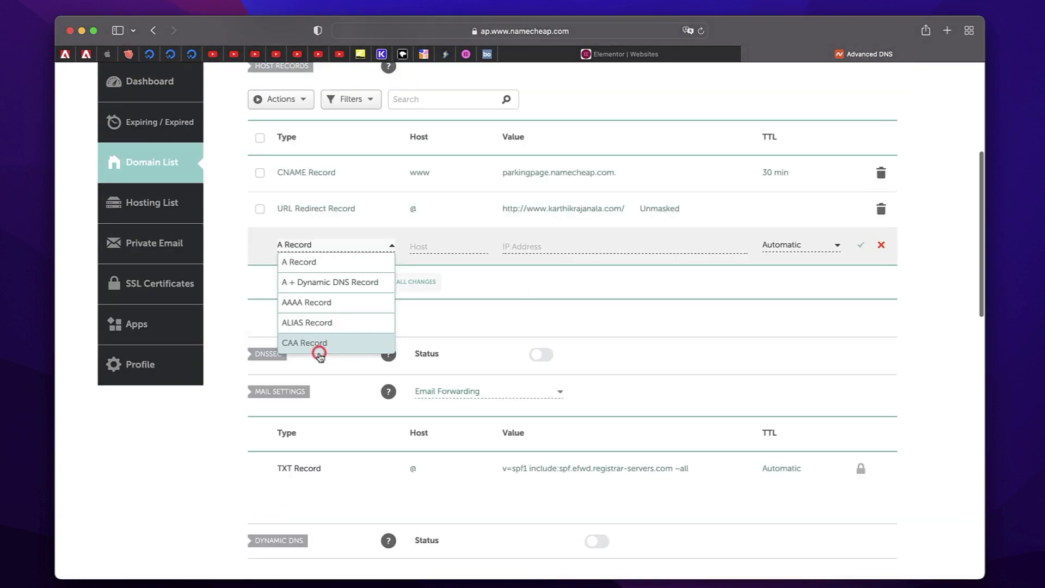
{"action": "left_click", "coordinate": [329, 263]}
{"action": "left_click", "coordinate": [441, 244]}
{"action": "type", "text": "@"}
{"action": "left_click", "coordinate": [581, 243]}
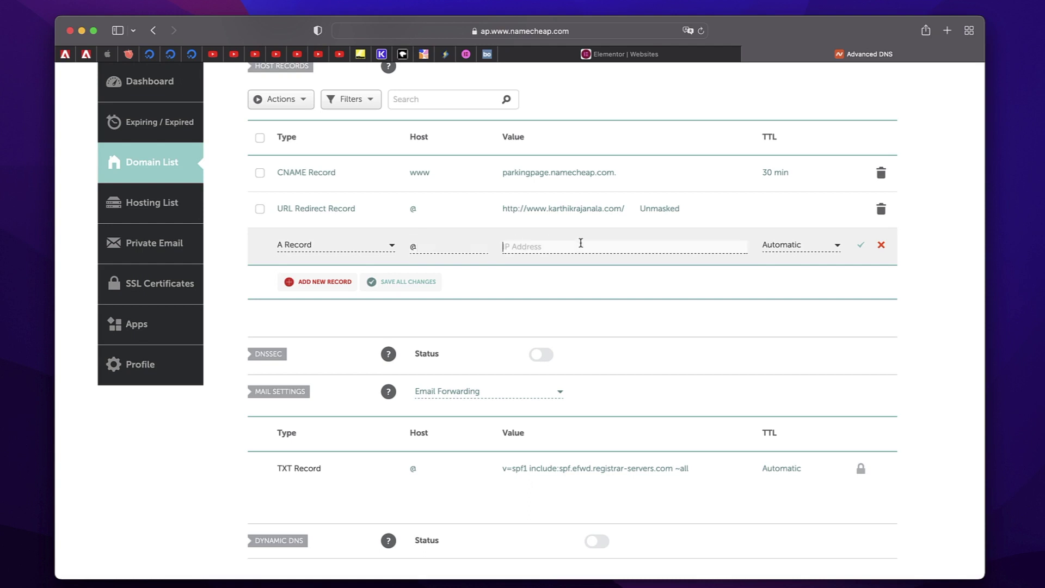
{"action": "key", "text": "super+v"}
{"action": "left_click", "coordinate": [862, 245]}
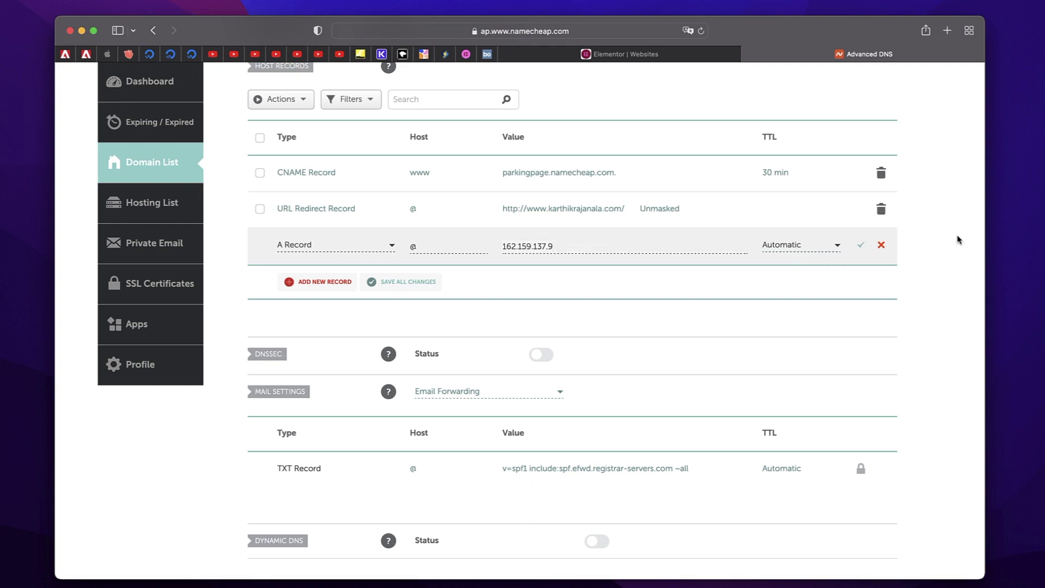
{"action": "left_click", "coordinate": [862, 245]}
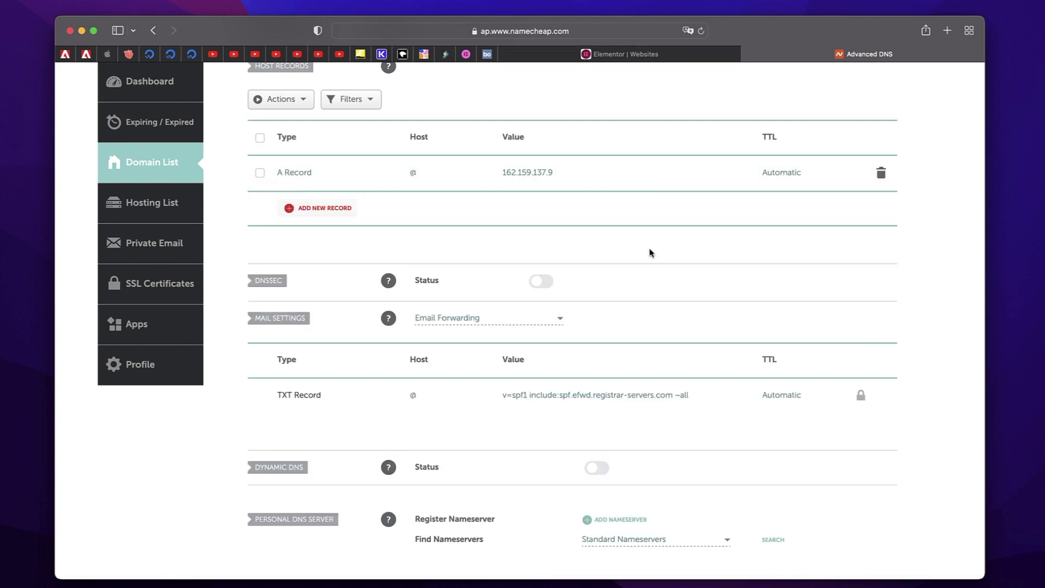
{"action": "scroll", "coordinate": [651, 252], "scroll_direction": "up", "scroll_amount": 10}
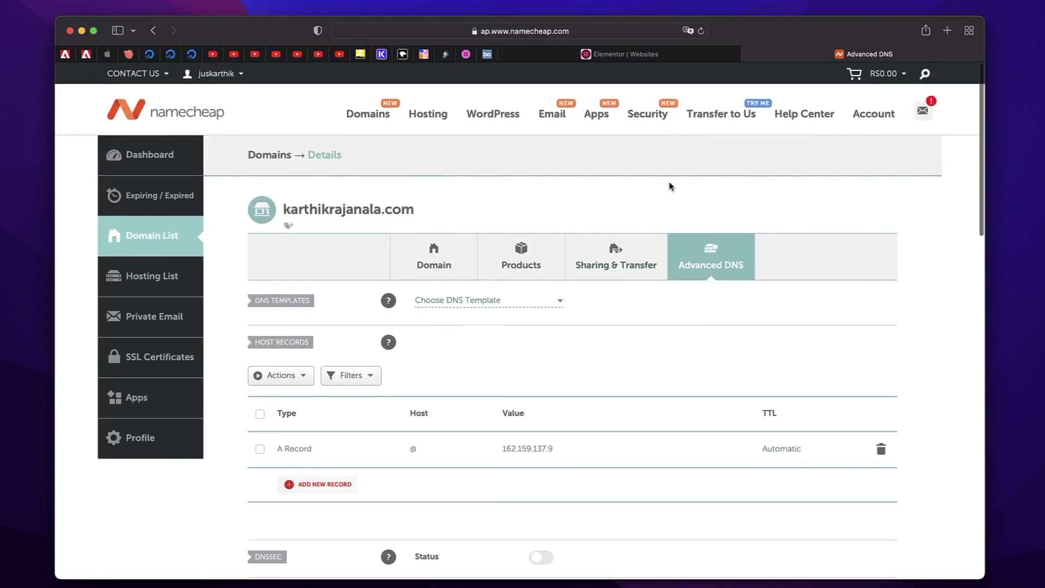
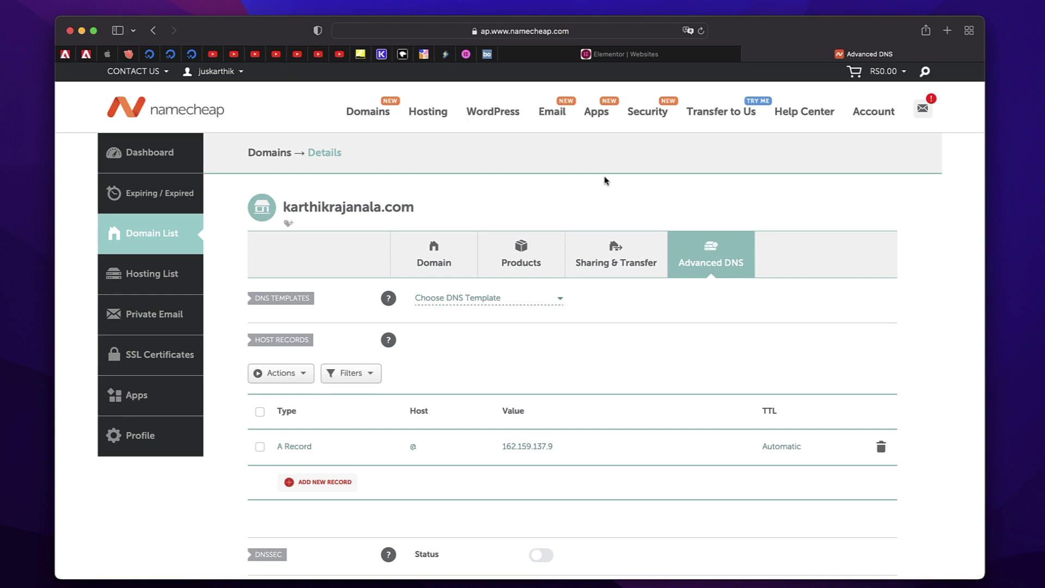
{"action": "scroll", "coordinate": [753, 287], "scroll_direction": "down", "scroll_amount": 2}
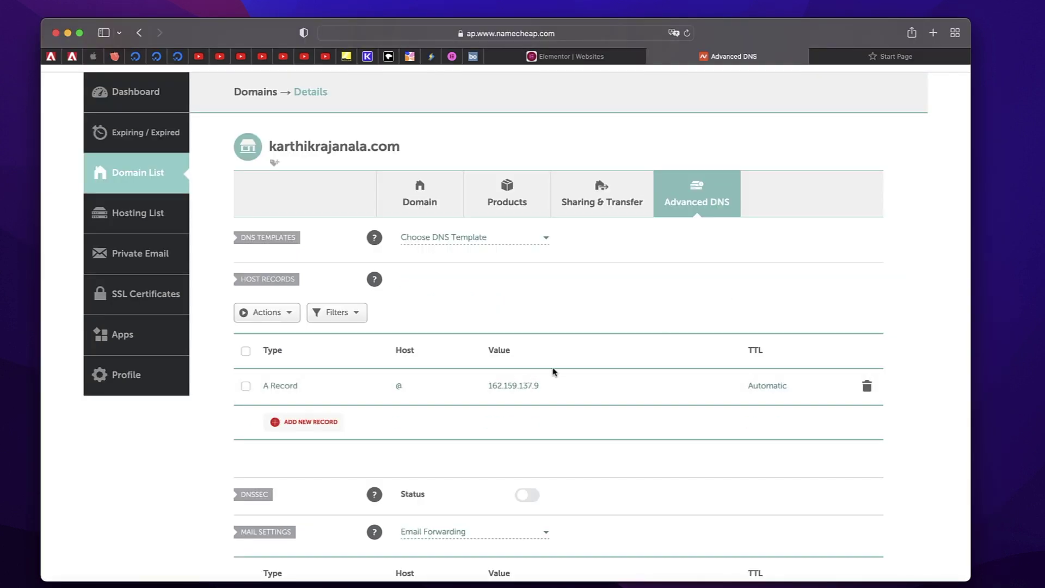
{"action": "scroll", "coordinate": [653, 277], "scroll_direction": "down", "scroll_amount": 2}
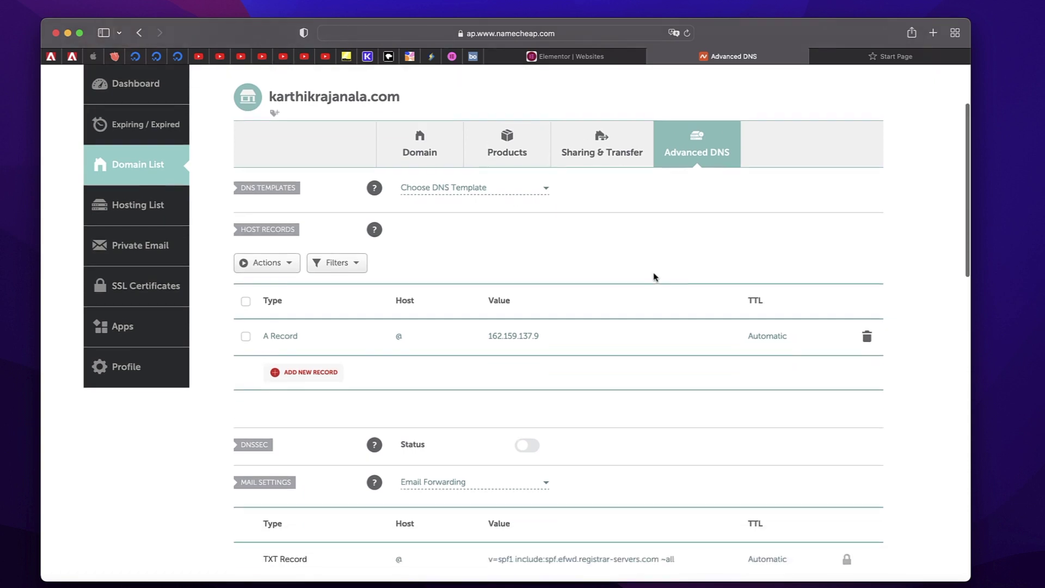
{"action": "left_click", "coordinate": [317, 371]}
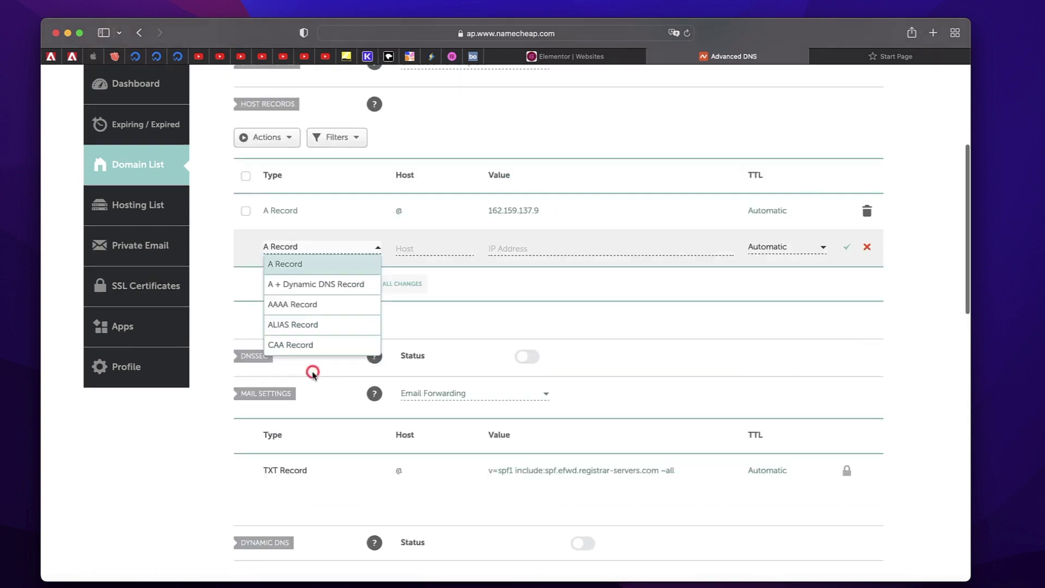
{"action": "scroll", "coordinate": [318, 323], "scroll_direction": "down", "scroll_amount": 5}
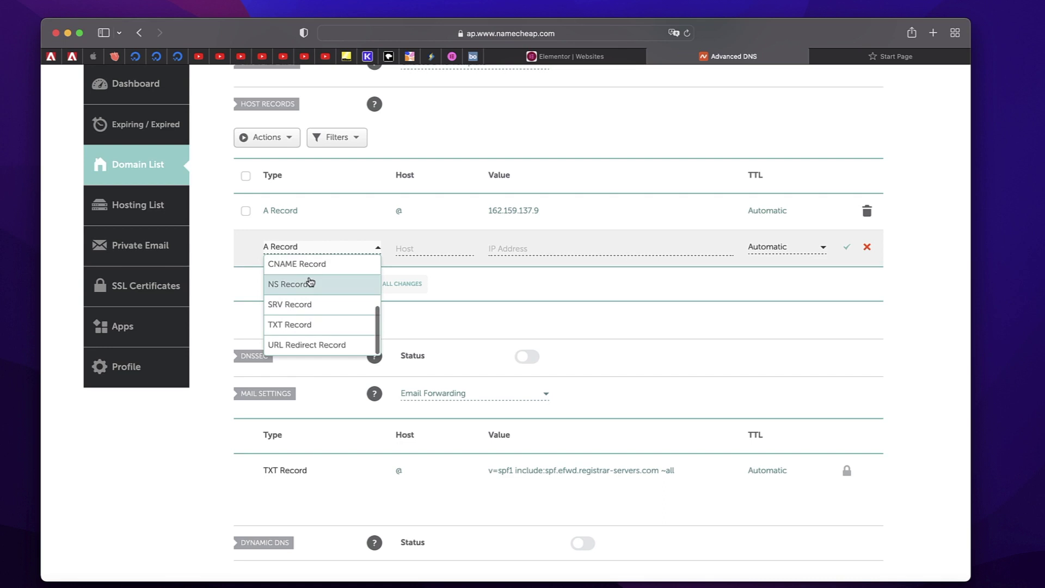
{"action": "left_click", "coordinate": [303, 271]}
{"action": "left_click", "coordinate": [423, 247]}
{"action": "type", "text": "www"}
{"action": "left_click", "coordinate": [530, 243]}
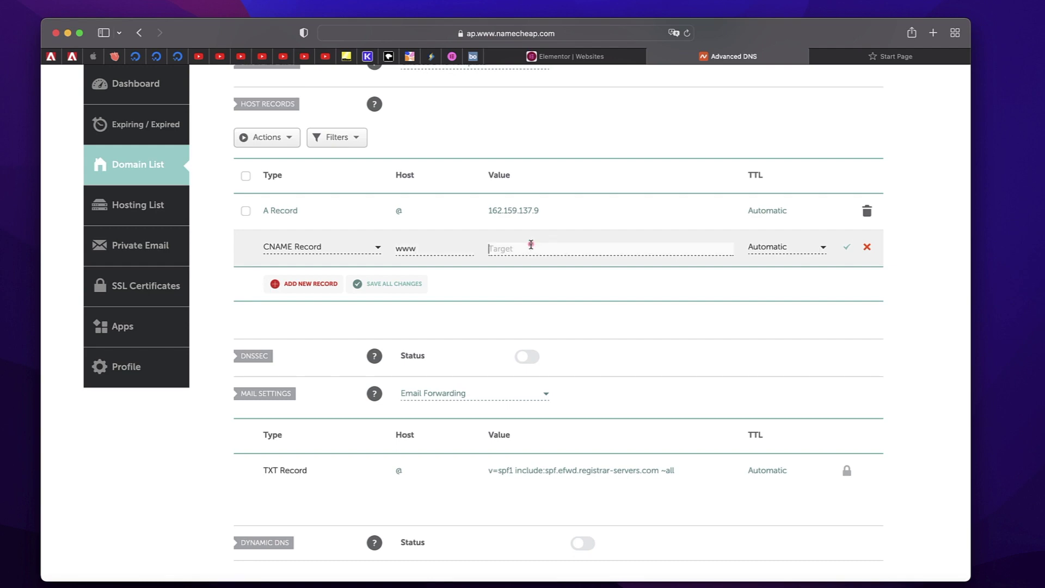
- Switch to the Elementor site management page and copy the CNAME target from its DNS Records
{"action": "left_click", "coordinate": [583, 59]}
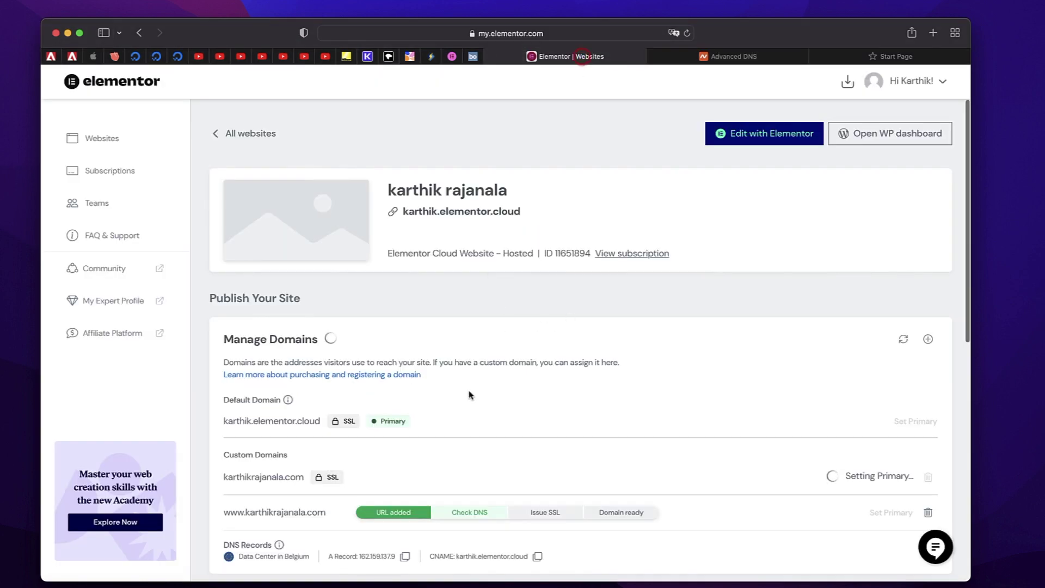
{"action": "scroll", "coordinate": [470, 395], "scroll_direction": "down", "scroll_amount": 3}
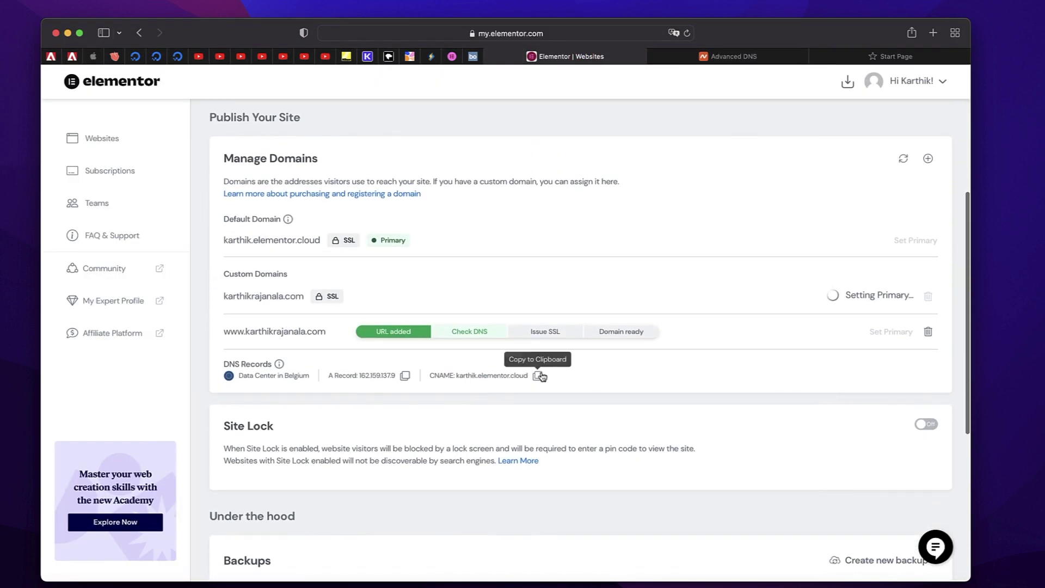
{"action": "left_click", "coordinate": [539, 377]}
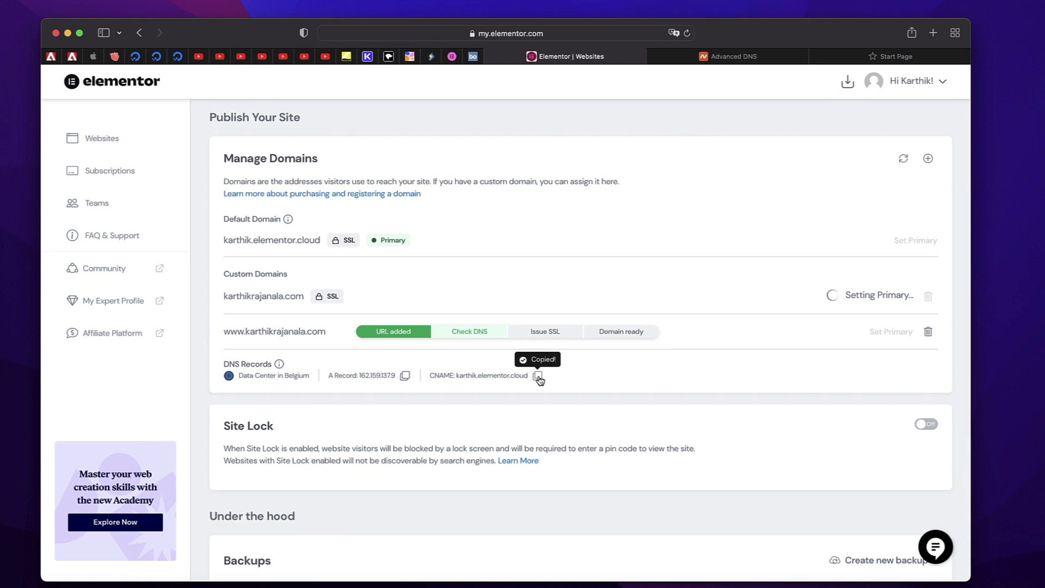
- Return to Namecheap, paste the copied CNAME target as the www record's value and set its TTL to 60 min
{"action": "left_click", "coordinate": [748, 60]}
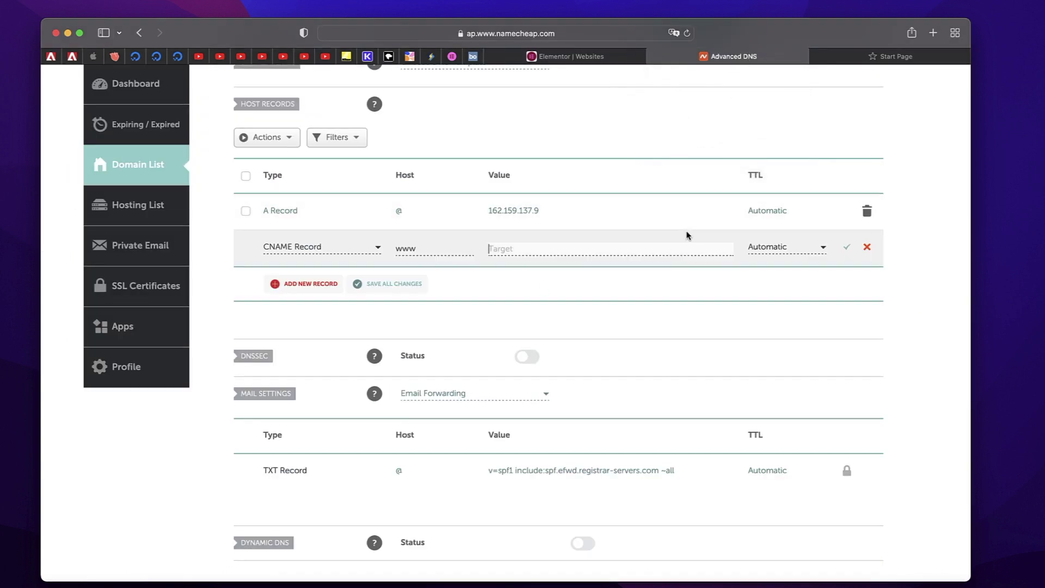
{"action": "key", "text": "super+v"}
{"action": "left_click", "coordinate": [781, 247]}
{"action": "left_click", "coordinate": [774, 285]}
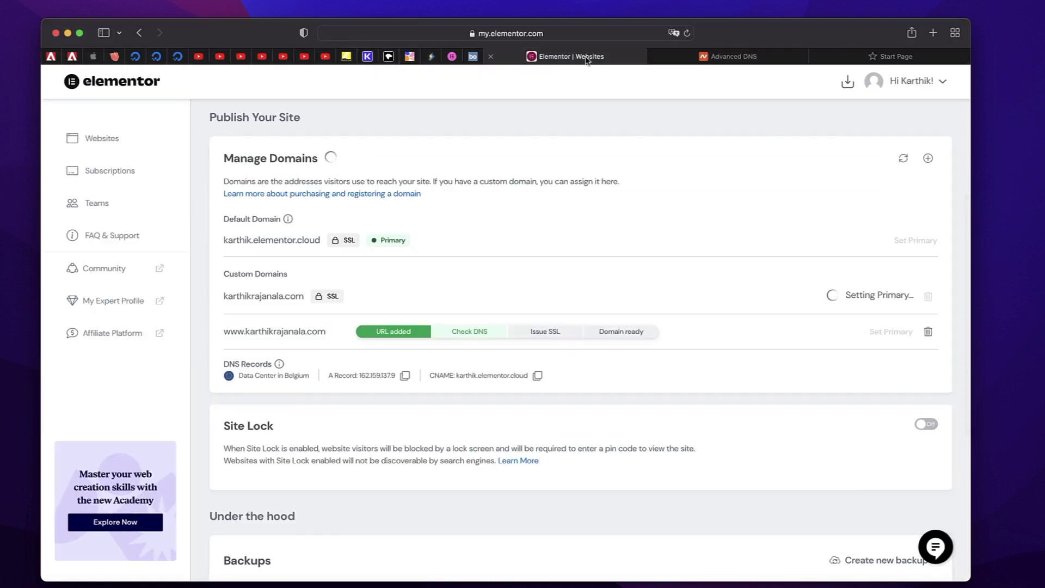
- Check the custom domains' status in Elementor, then return to Namecheap and save the www CNAME record
{"action": "left_click", "coordinate": [589, 58]}
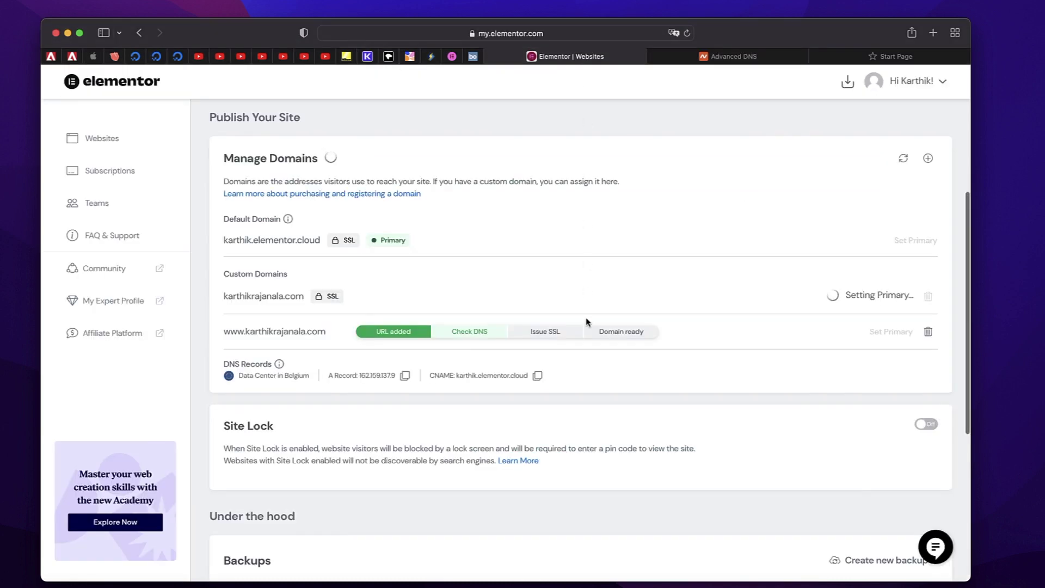
{"action": "left_click", "coordinate": [735, 57]}
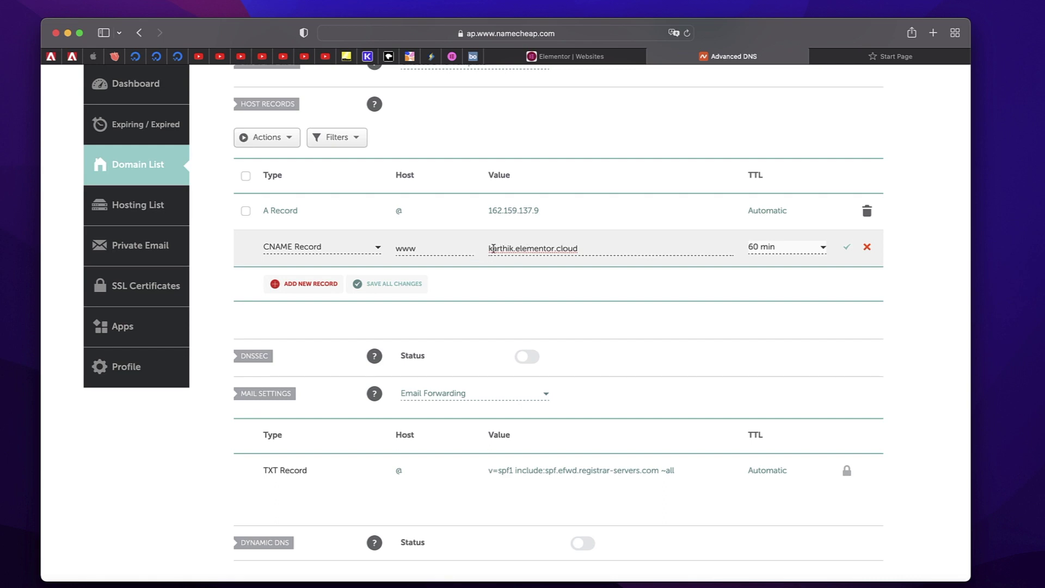
{"action": "double_click", "coordinate": [409, 251]}
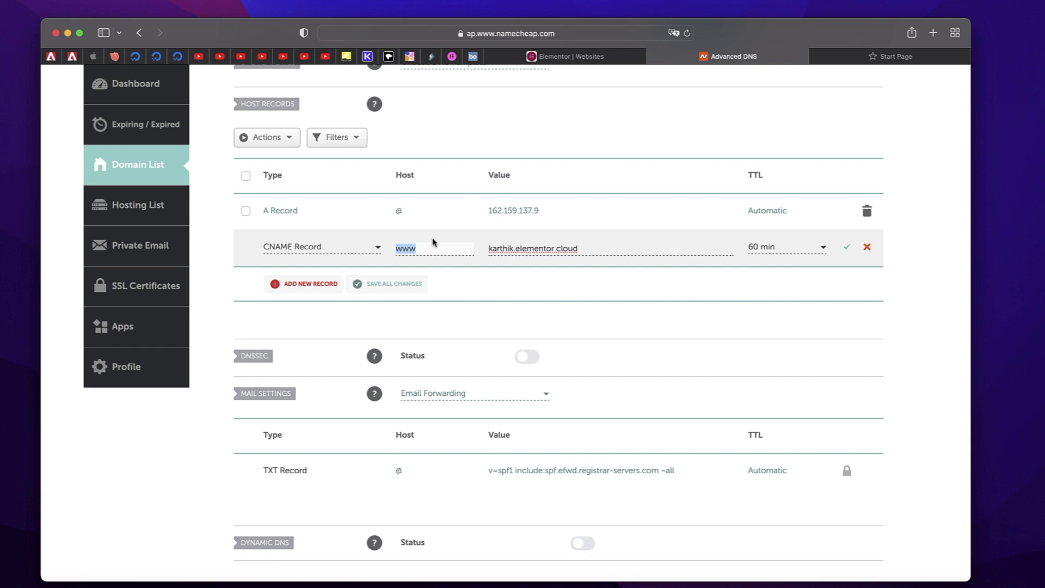
{"action": "double_click", "coordinate": [406, 247]}
{"action": "left_click", "coordinate": [845, 250]}
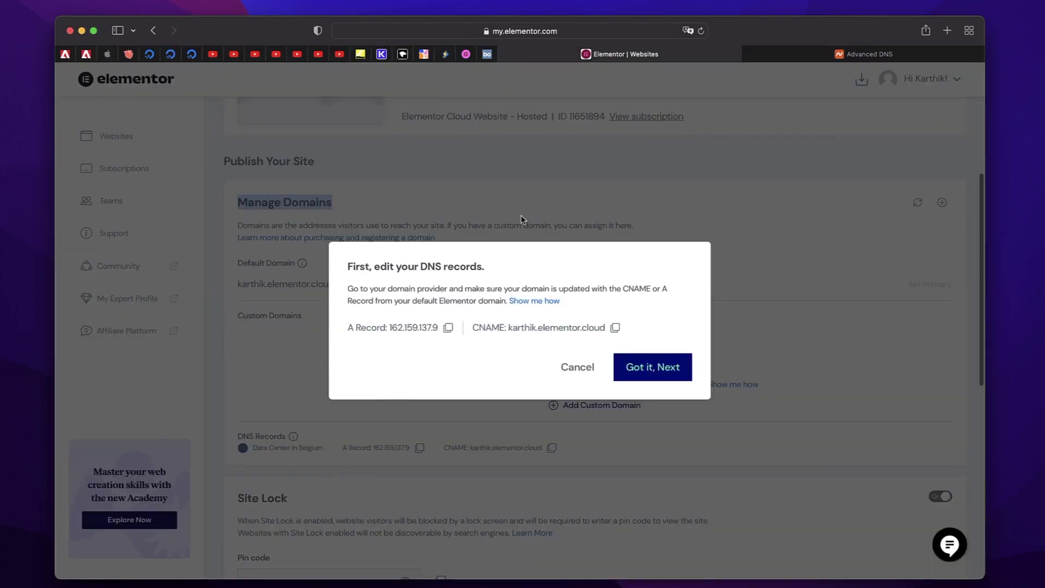
- In Elementor, confirm the DNS instructions and add the custom domain as primary, including its www version
{"action": "left_click", "coordinate": [651, 369]}
{"action": "left_click", "coordinate": [488, 297]}
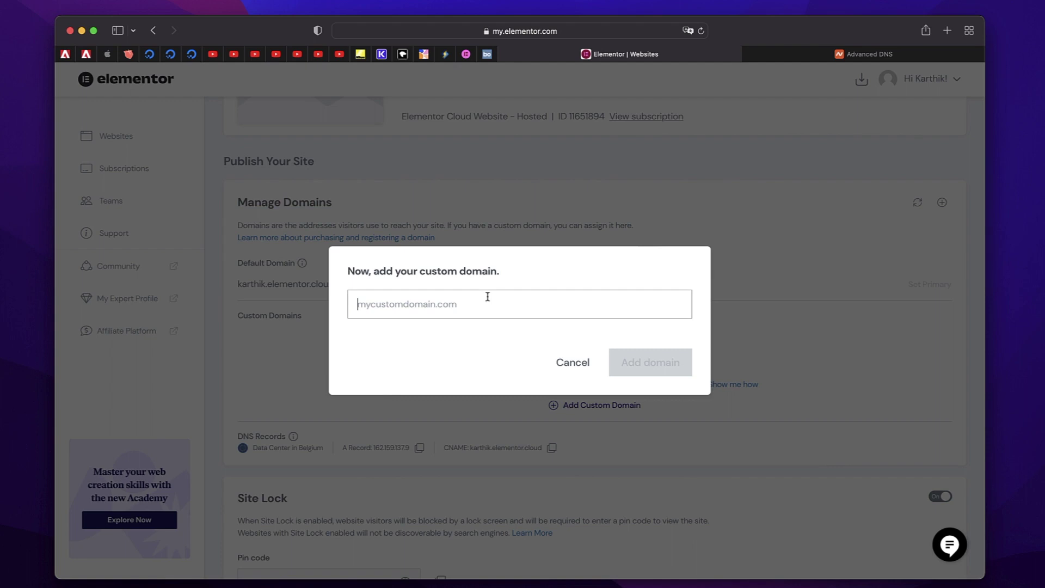
{"action": "key", "text": "super+v"}
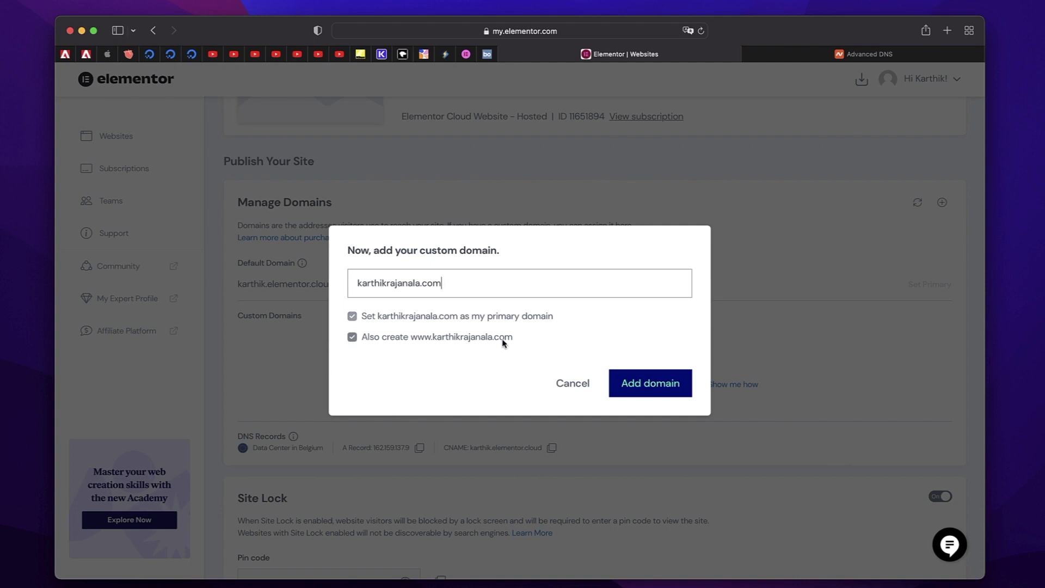
{"action": "left_click", "coordinate": [651, 384]}
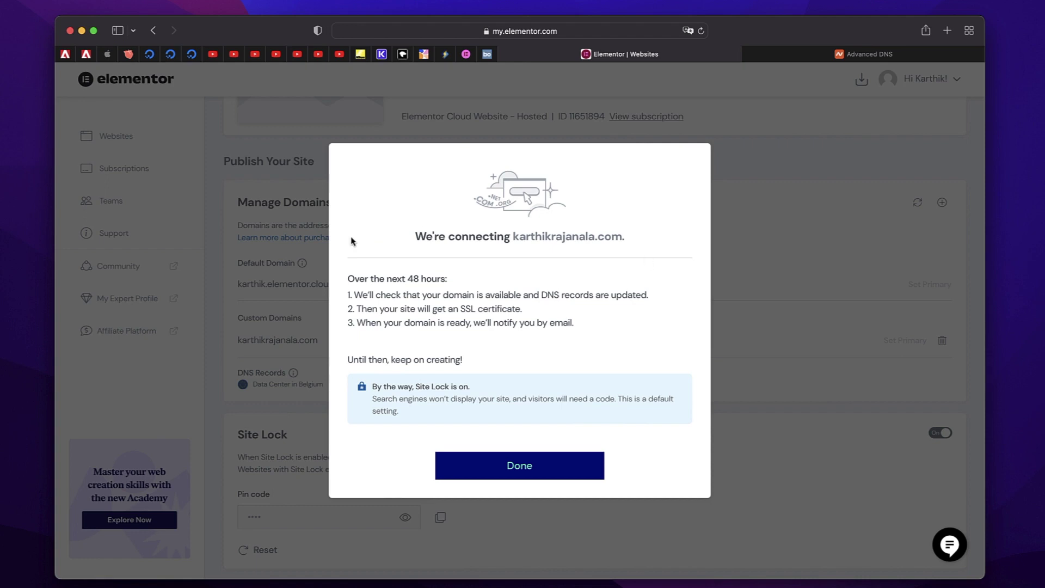
- Review the domain checking and SSL certificate steps in the connection notice, then close it
{"action": "triple_click", "coordinate": [406, 300]}
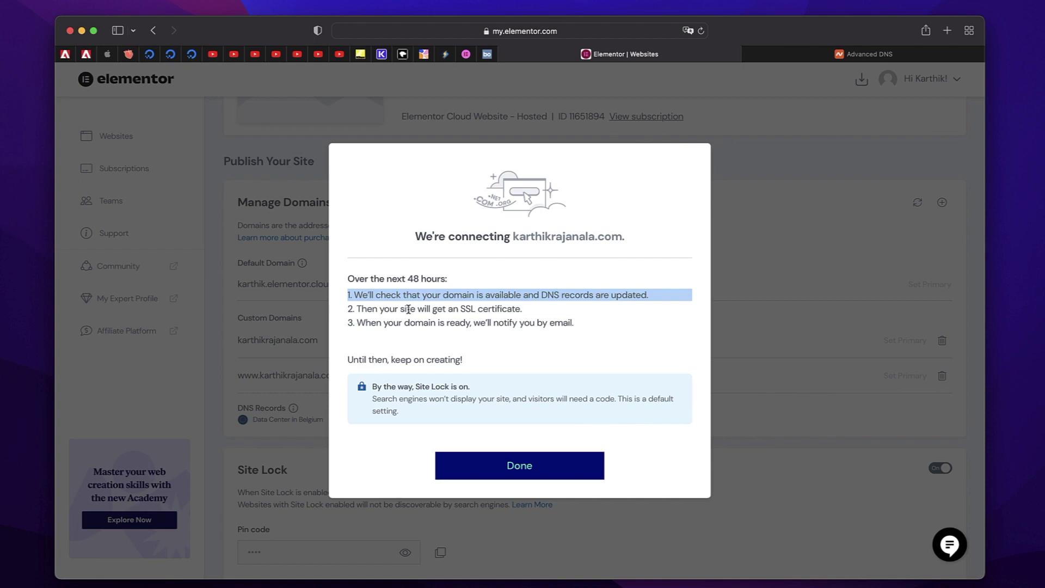
{"action": "triple_click", "coordinate": [428, 310]}
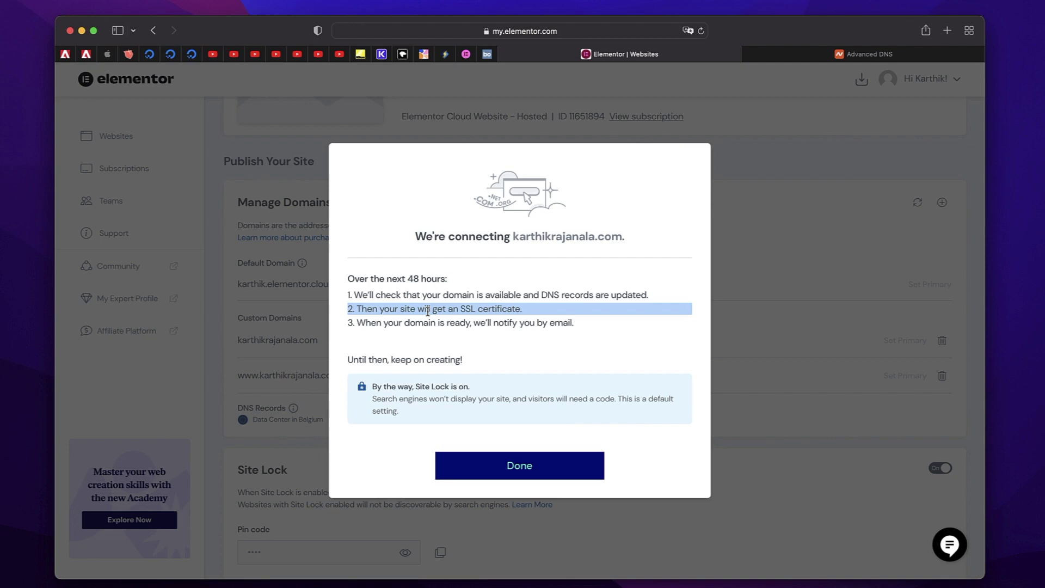
{"action": "left_click", "coordinate": [480, 469]}
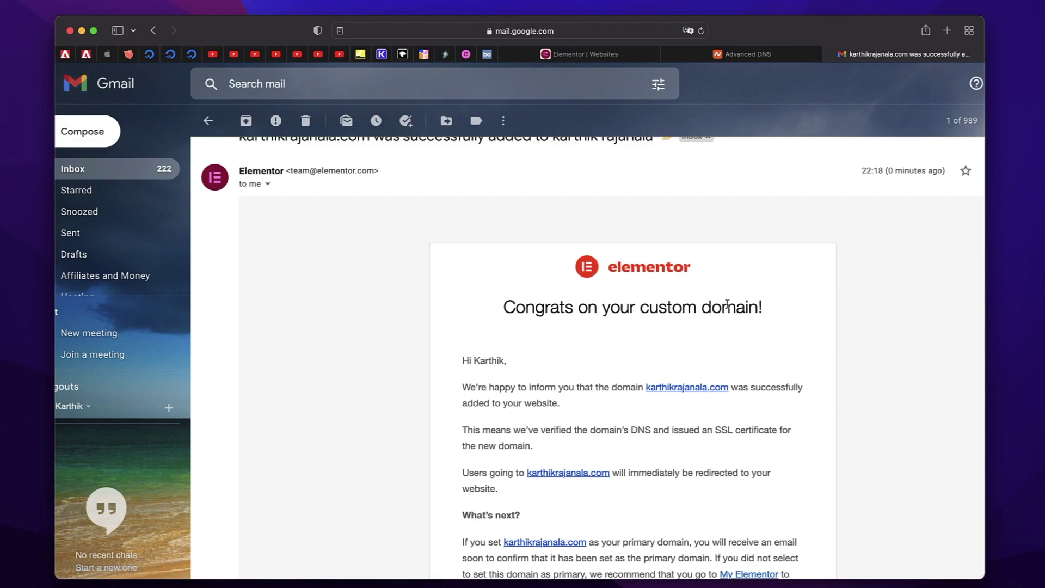
{"action": "scroll", "coordinate": [728, 307], "scroll_direction": "down", "scroll_amount": 3}
{"action": "scroll", "coordinate": [730, 283], "scroll_direction": "down", "scroll_amount": 3}
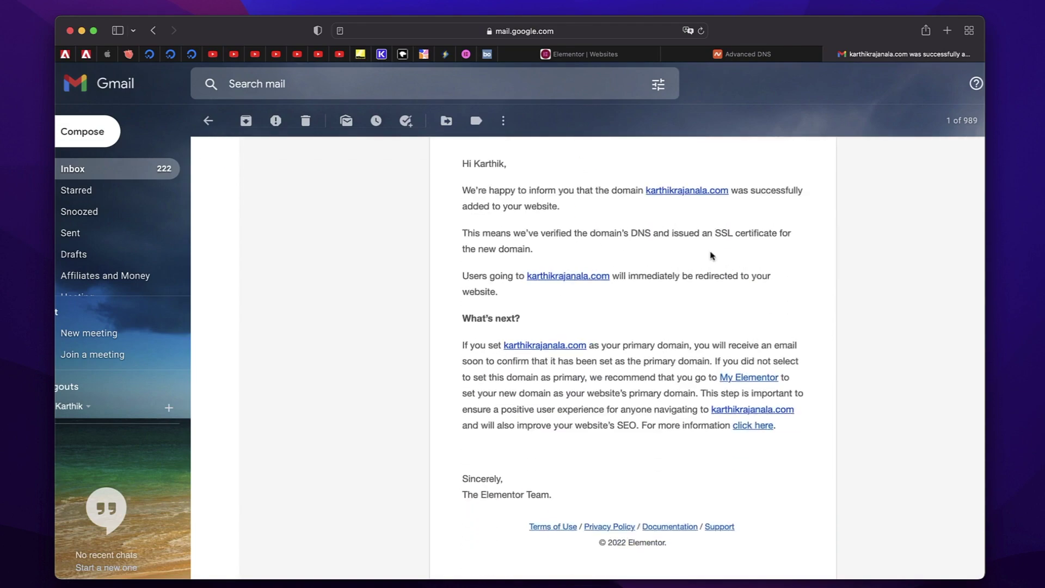
{"action": "scroll", "coordinate": [599, 312], "scroll_direction": "up", "scroll_amount": 5}
{"action": "triple_click", "coordinate": [600, 330]}
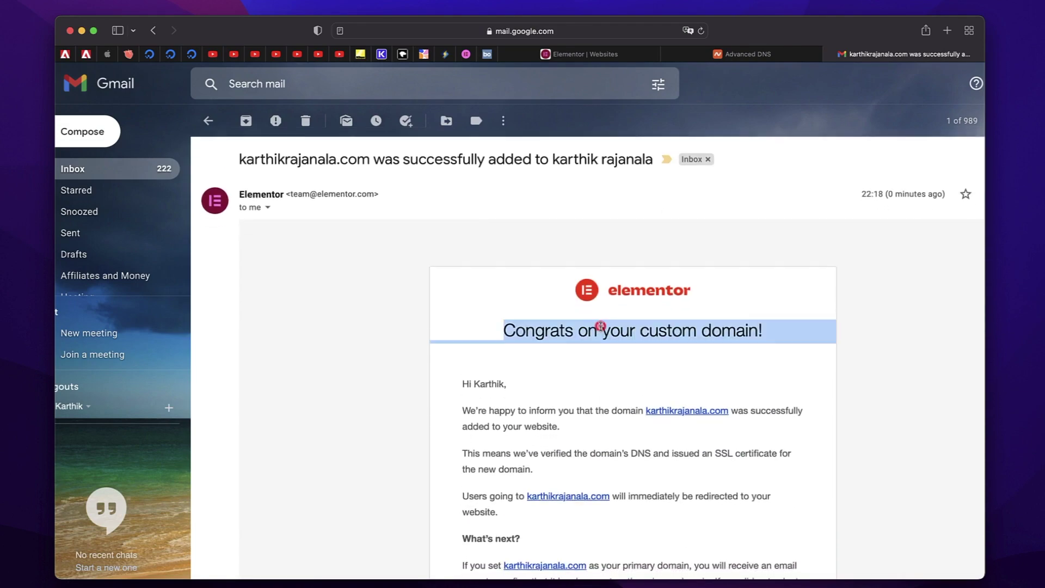
{"action": "scroll", "coordinate": [601, 327], "scroll_direction": "down", "scroll_amount": 3}
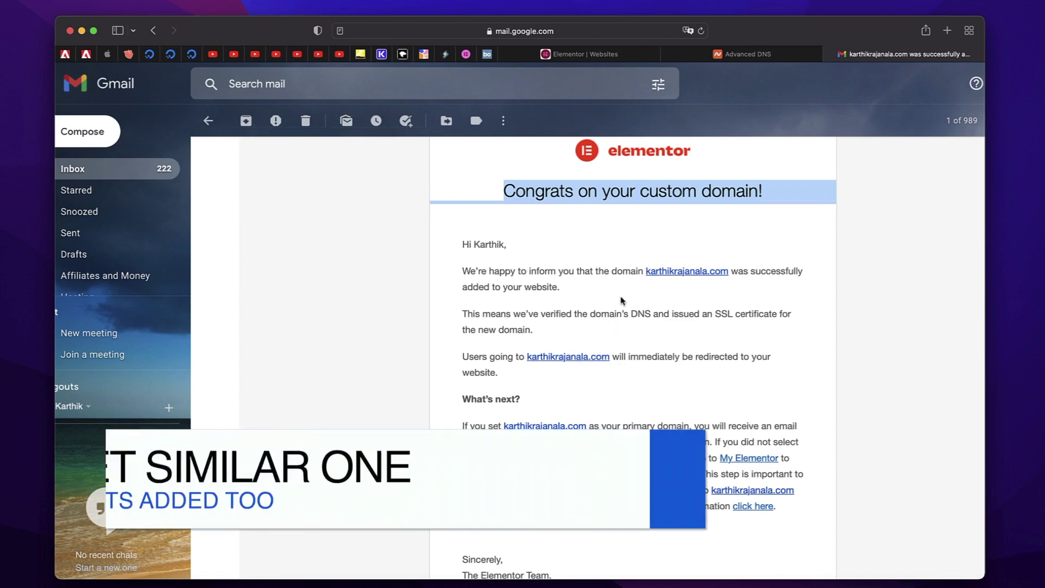
{"action": "scroll", "coordinate": [620, 303], "scroll_direction": "up", "scroll_amount": 1}
{"action": "scroll", "coordinate": [620, 302], "scroll_direction": "up", "scroll_amount": 3}
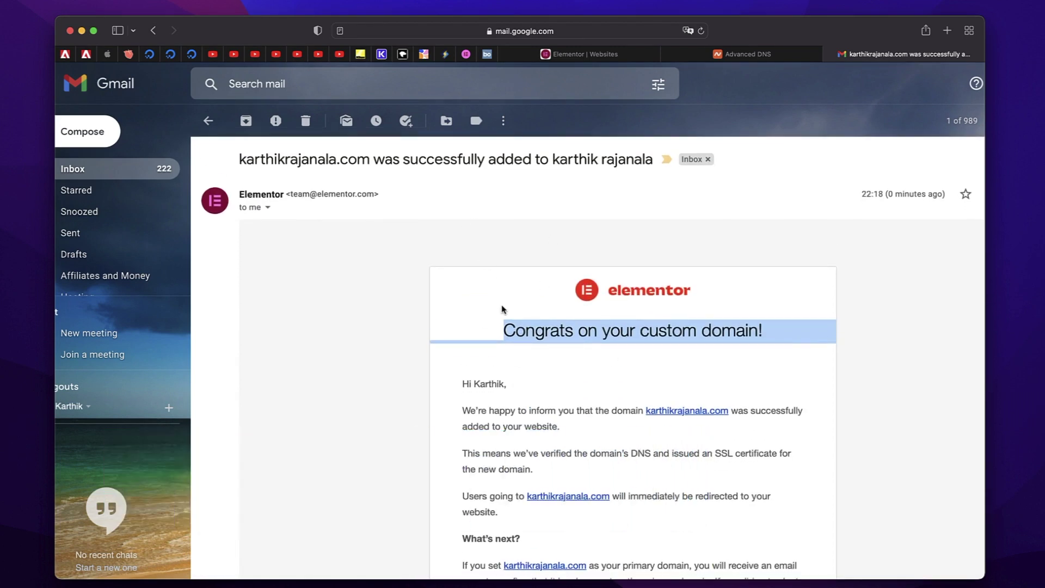
- Close the Advanced DNS and Gmail pages, return to the Elementor site page and refresh its Manage Domains section
{"action": "left_click", "coordinate": [702, 58]}
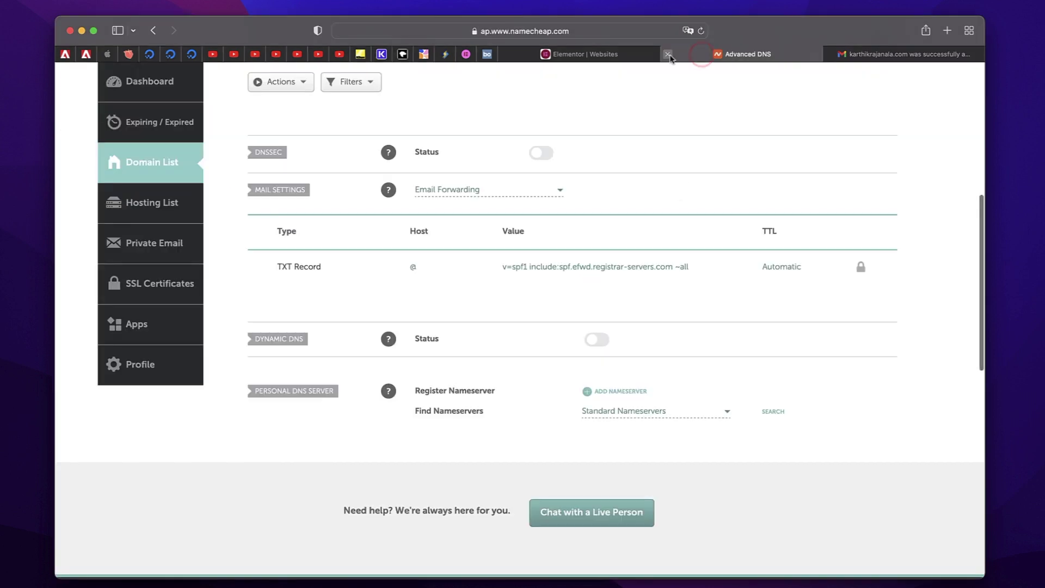
{"action": "left_click", "coordinate": [668, 53]}
{"action": "left_click", "coordinate": [669, 53]}
{"action": "scroll", "coordinate": [648, 208], "scroll_direction": "up", "scroll_amount": 2}
{"action": "scroll", "coordinate": [647, 207], "scroll_direction": "up", "scroll_amount": 5}
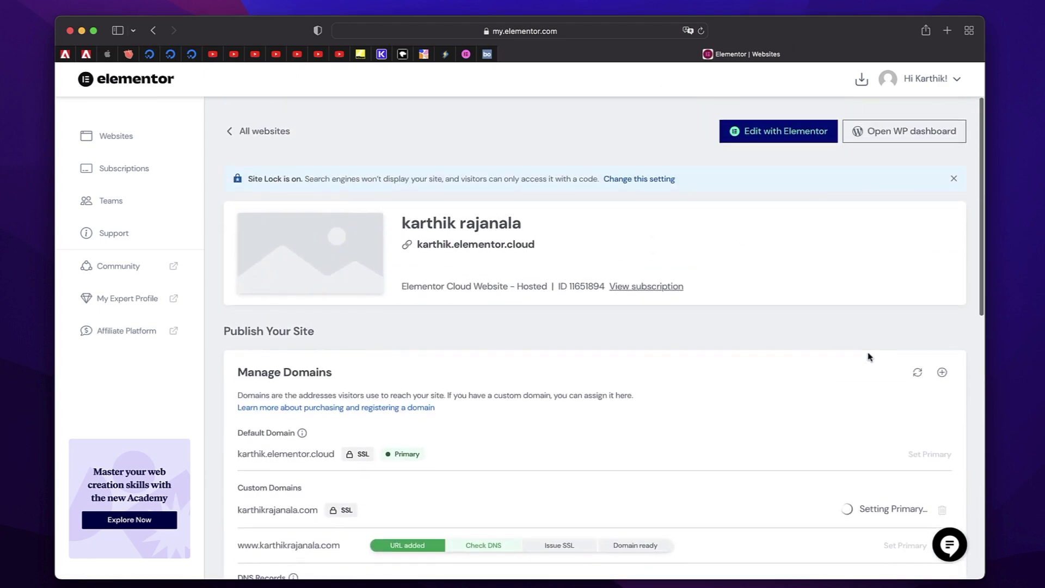
{"action": "left_click", "coordinate": [917, 372]}
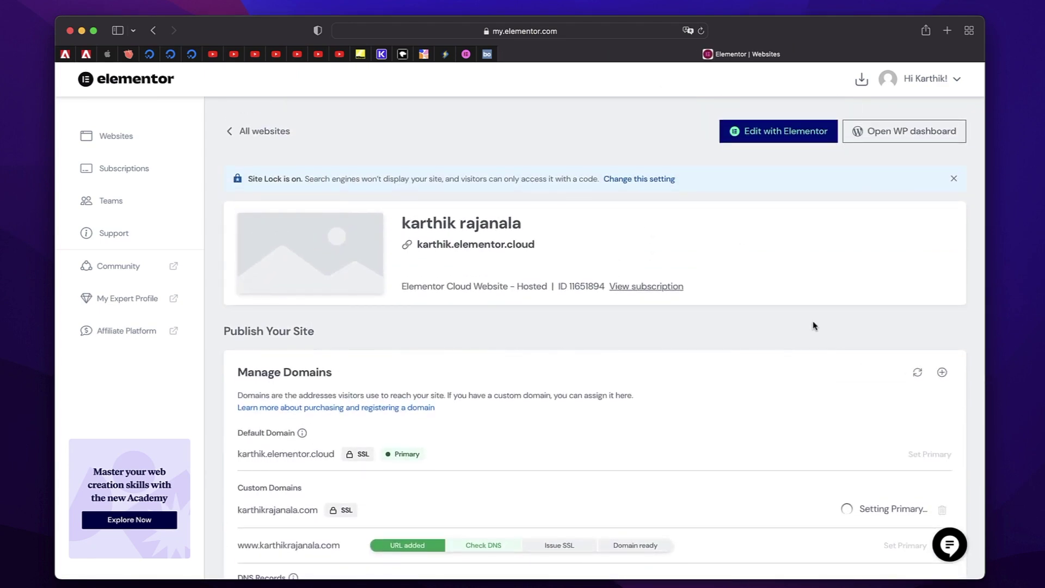
- Check the connection status of the default and custom domains in the Manage Domains section
{"action": "scroll", "coordinate": [812, 324], "scroll_direction": "down", "scroll_amount": 5}
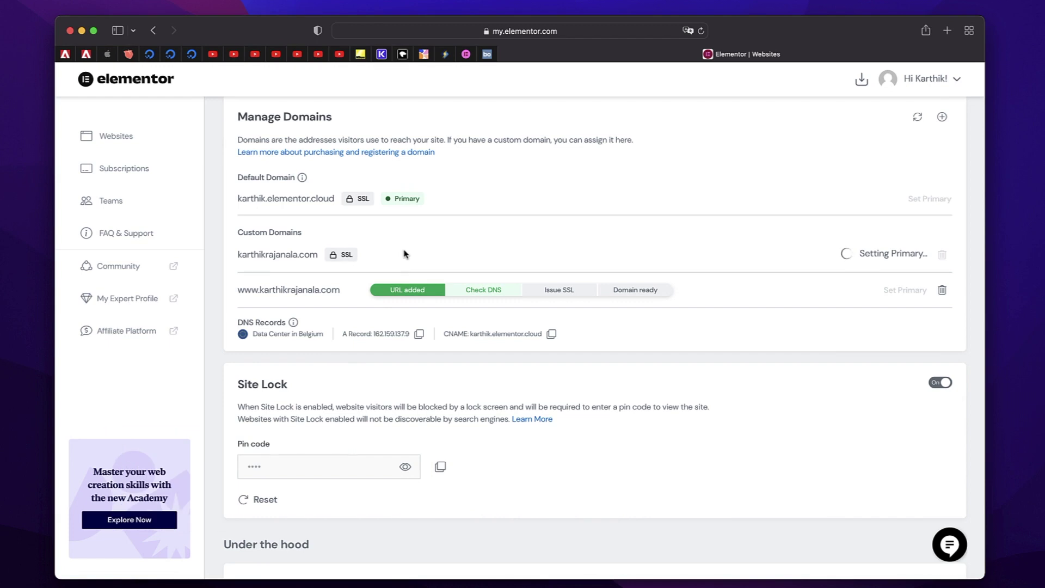
{"action": "scroll", "coordinate": [762, 324], "scroll_direction": "up", "scroll_amount": 3}
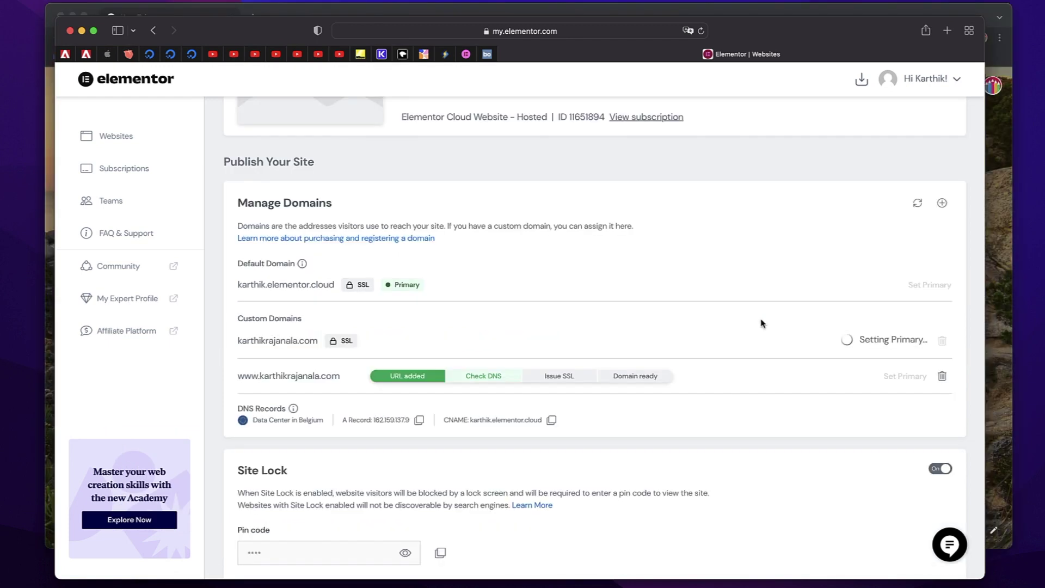
{"action": "scroll", "coordinate": [762, 324], "scroll_direction": "down", "scroll_amount": 2}
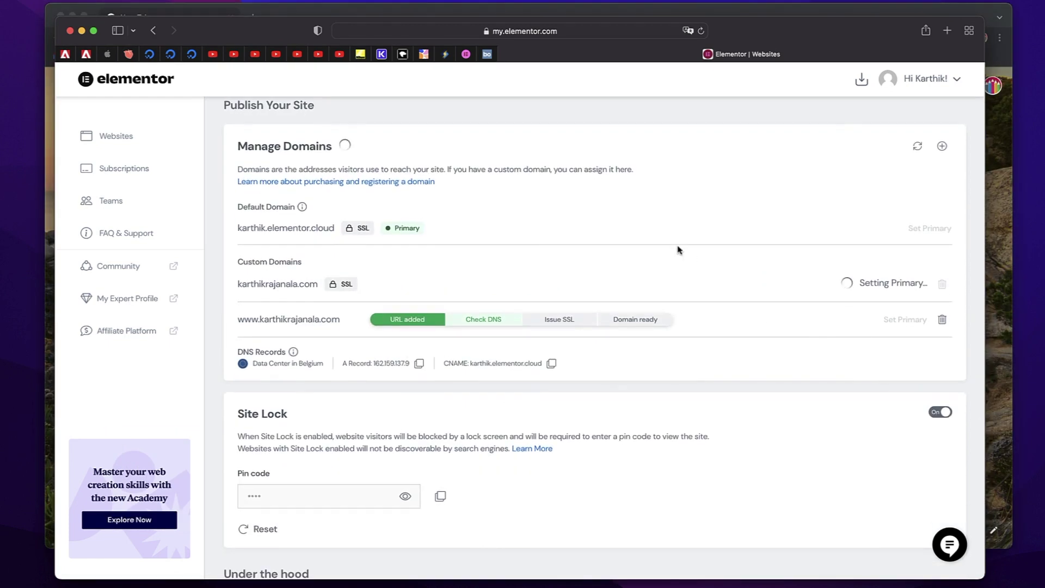
- Switch to Chrome, load the custom domain to test it, and close its page
{"action": "key", "text": "super+Tab"}
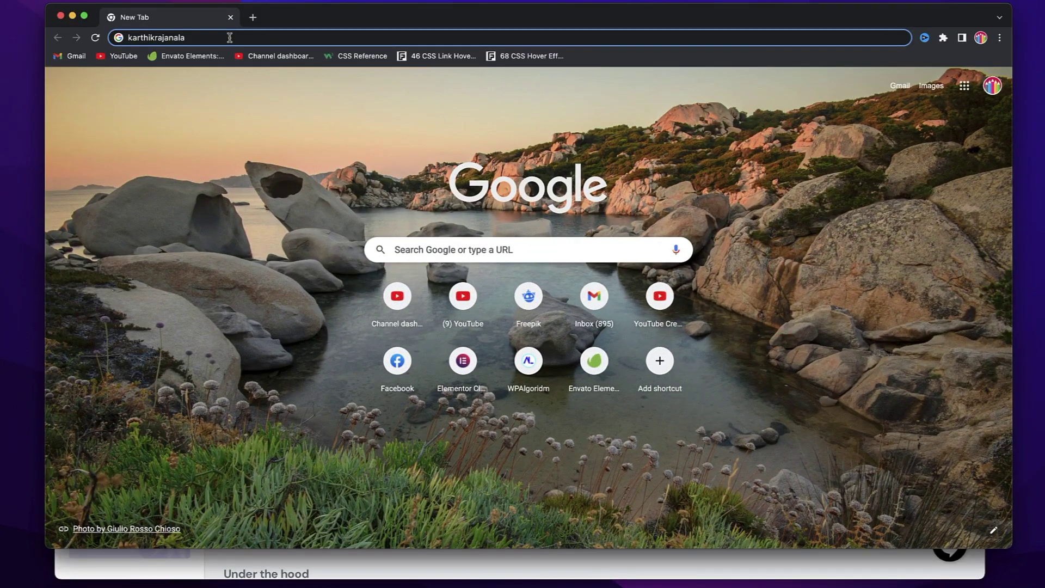
{"action": "type", "text": ".com"}
{"action": "key", "text": "Return"}
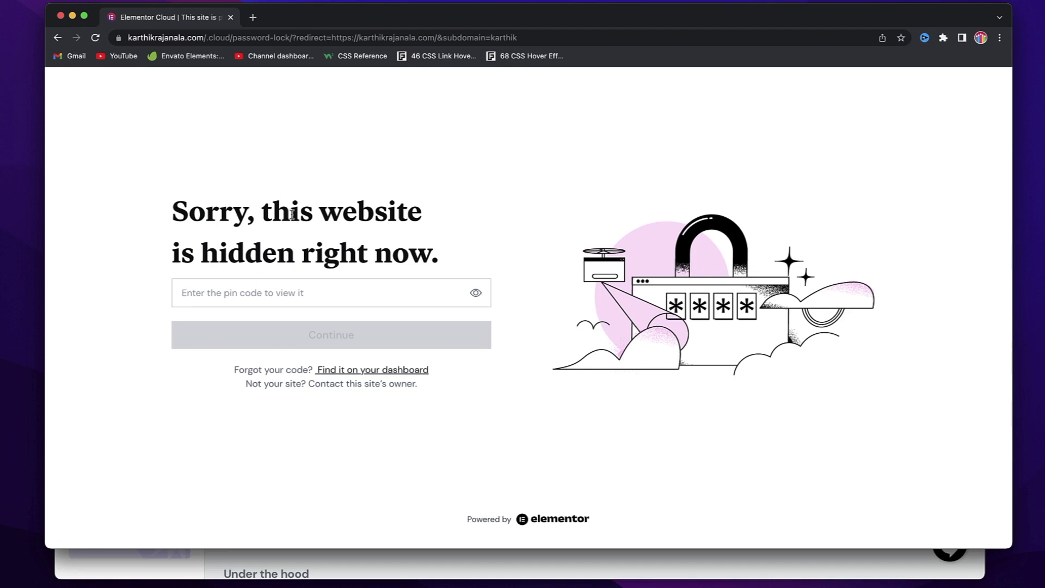
{"action": "left_click", "coordinate": [230, 17]}
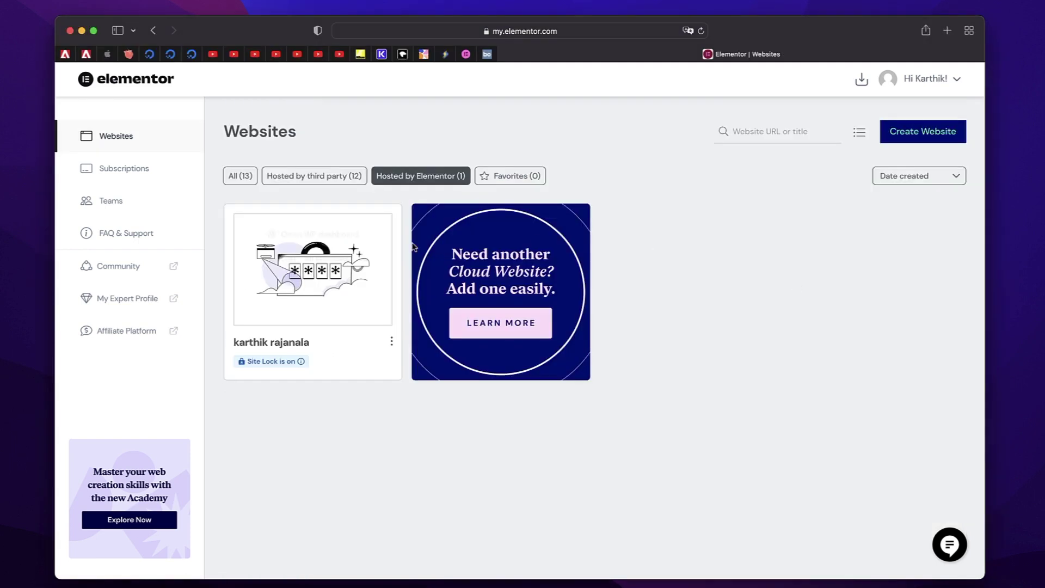
- Open the hosted site's WordPress dashboard and connect and activate the Elementor Pro license
{"action": "mouse_move", "coordinate": [375, 247]}
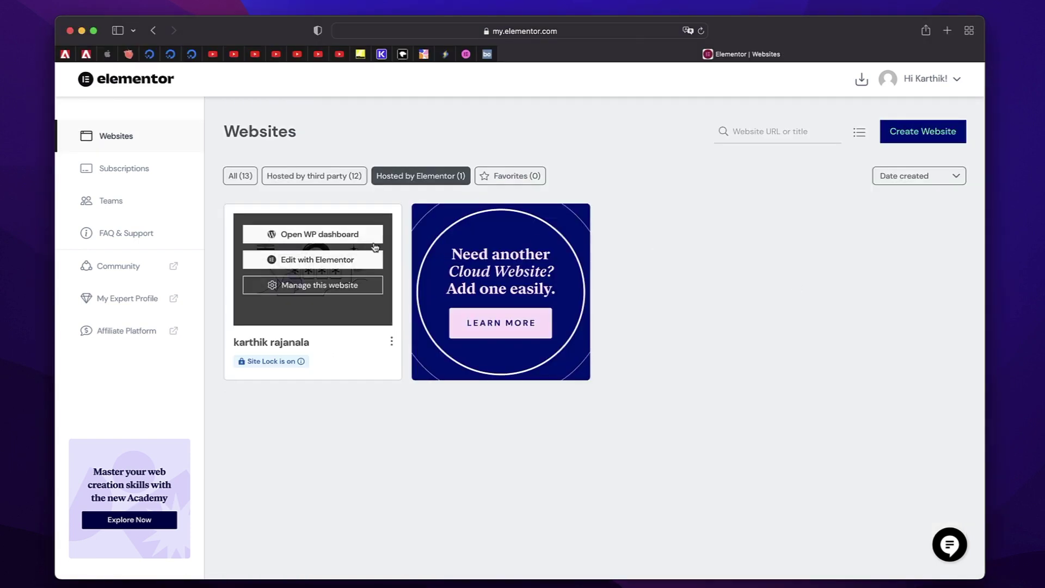
{"action": "left_click", "coordinate": [325, 235]}
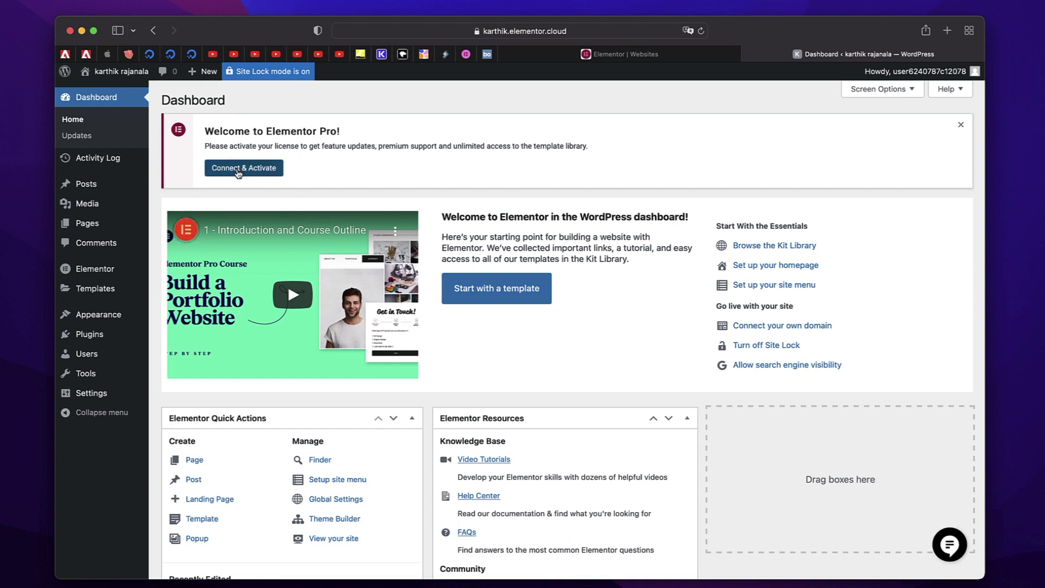
{"action": "left_click", "coordinate": [244, 168]}
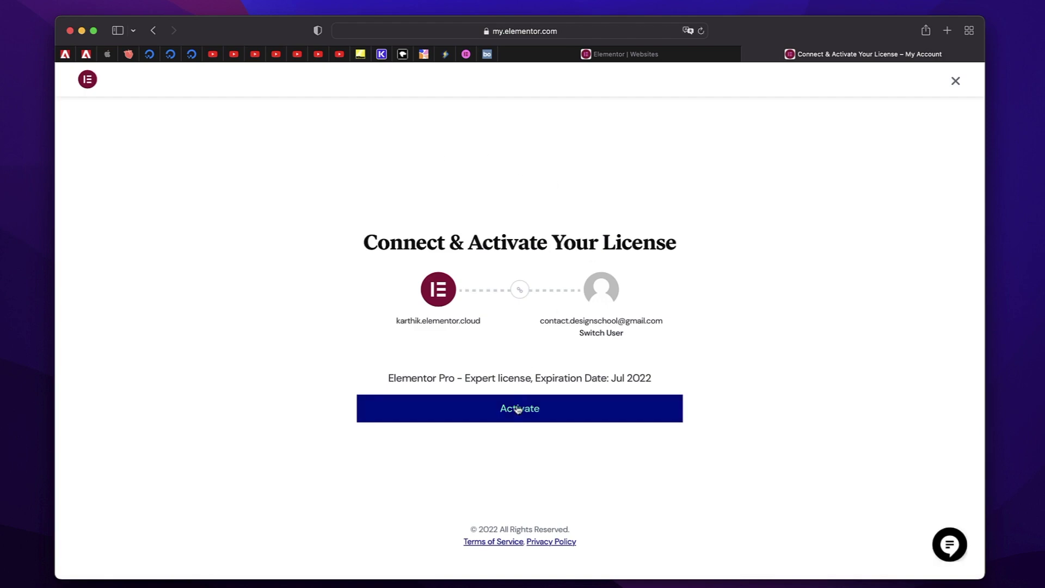
{"action": "left_click", "coordinate": [515, 419]}
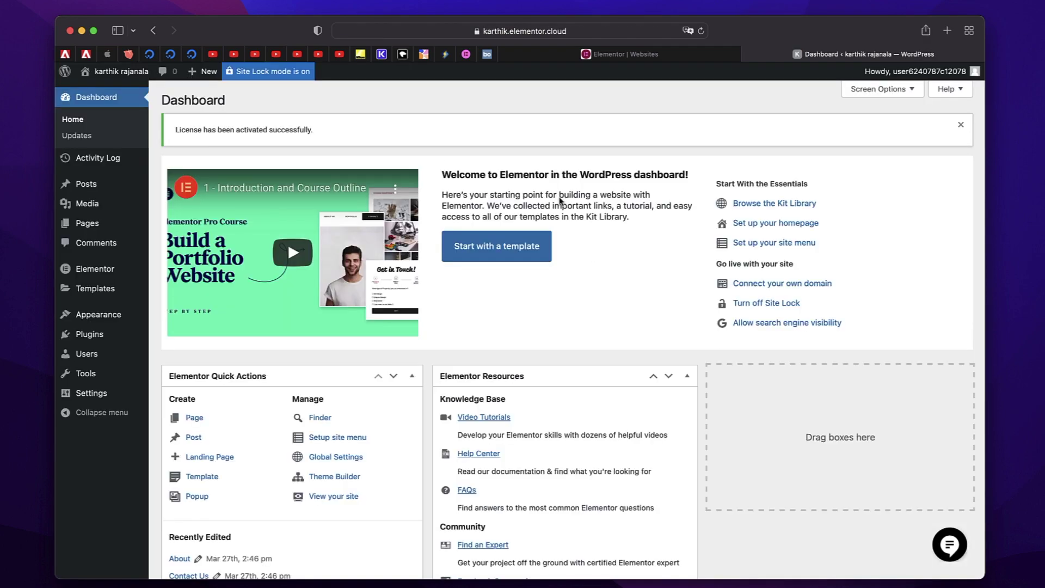
- Read and dismiss the license activation notice on the WordPress dashboard
{"action": "triple_click", "coordinate": [221, 134]}
{"action": "left_click", "coordinate": [221, 133]}
{"action": "triple_click", "coordinate": [220, 133]}
{"action": "left_click", "coordinate": [220, 133]}
{"action": "left_click", "coordinate": [960, 126]}
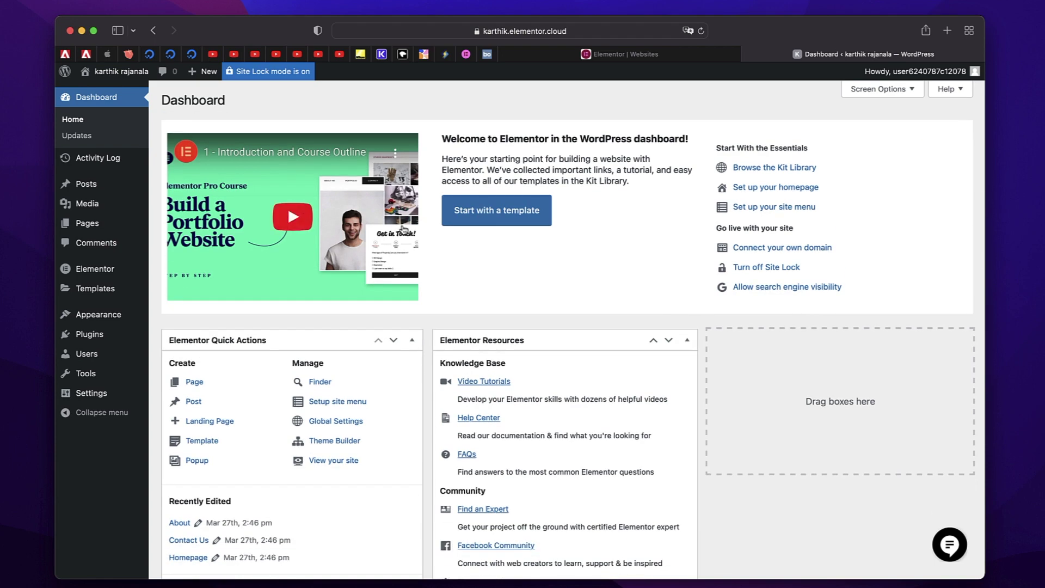
- Filter the Elementor Kit Library by the Creative category and open the UX/UI Designer Portfolio kit preview
{"action": "left_click", "coordinate": [96, 289]}
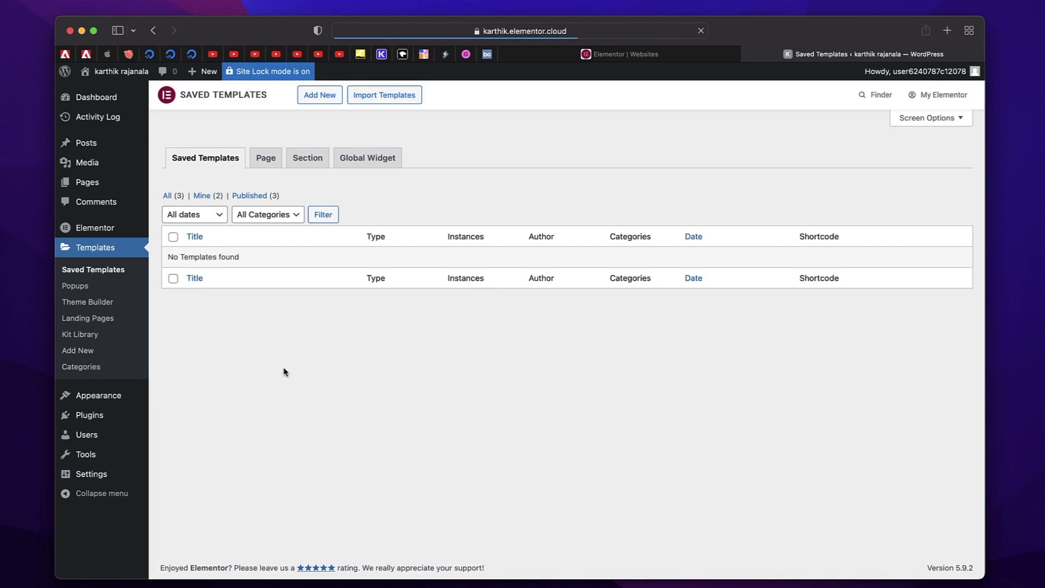
{"action": "left_click", "coordinate": [120, 334]}
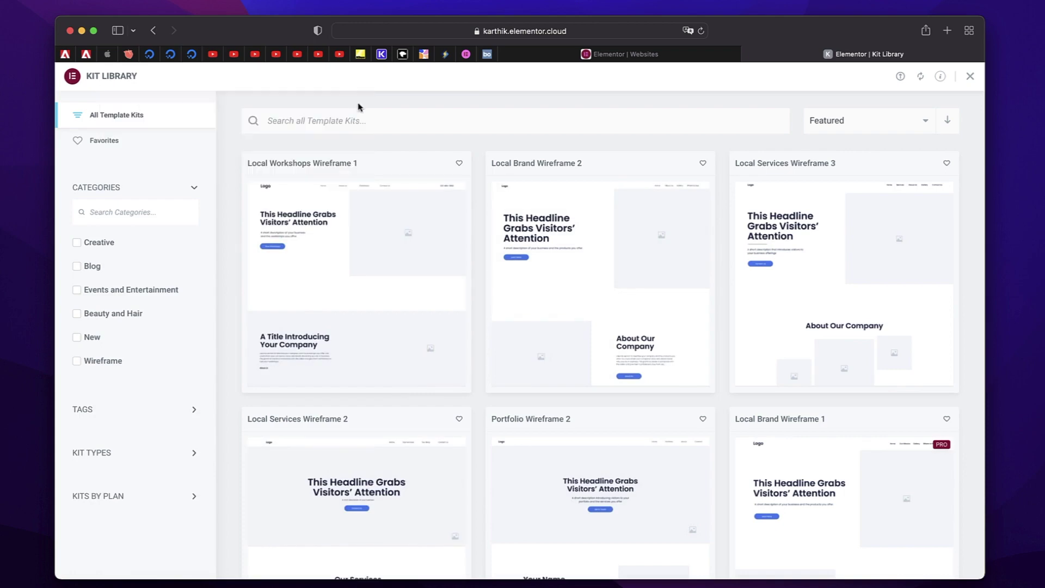
{"action": "left_click", "coordinate": [77, 245]}
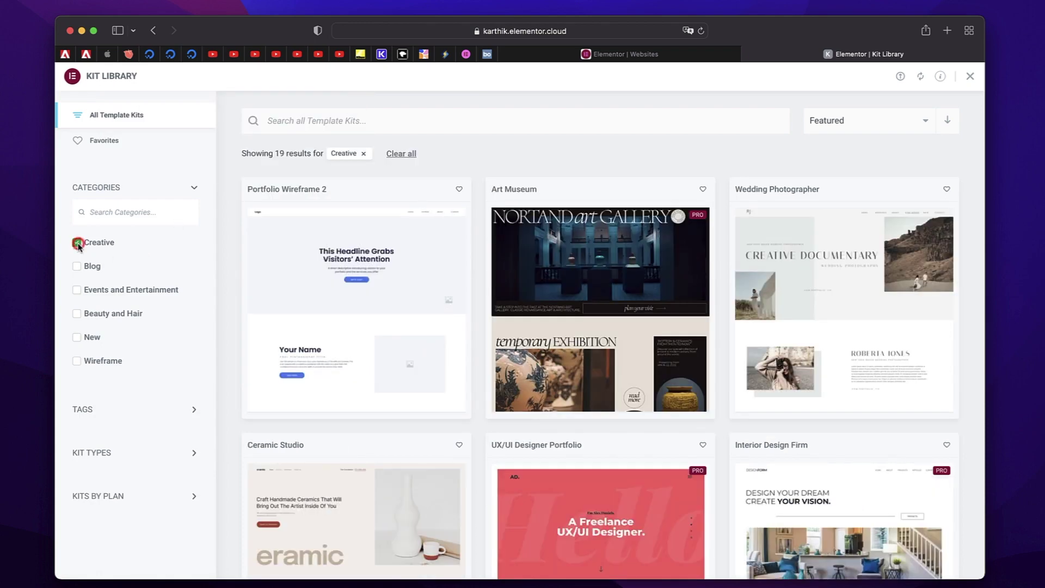
{"action": "scroll", "coordinate": [607, 271], "scroll_direction": "down", "scroll_amount": 3}
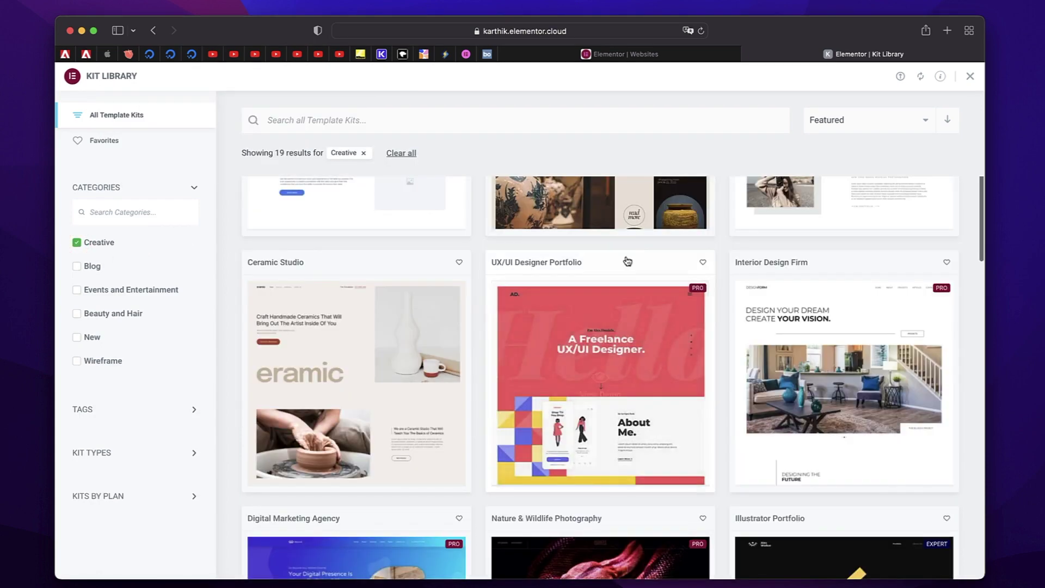
{"action": "left_click", "coordinate": [602, 330]}
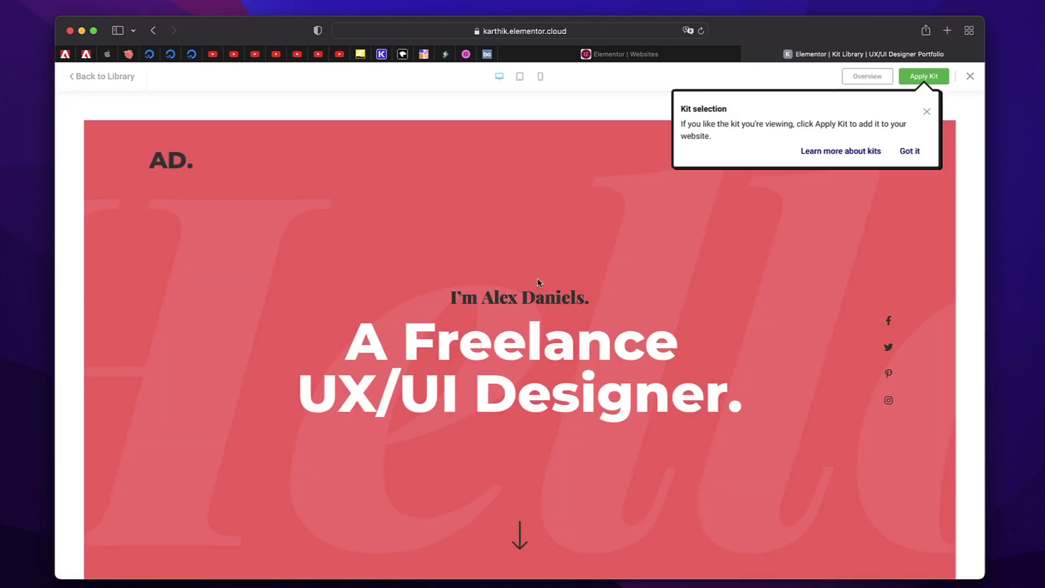
- Dismiss the kit selection tip and review the UX/UI Designer Portfolio page from its header to its footer
{"action": "left_click", "coordinate": [926, 111]}
{"action": "scroll", "coordinate": [685, 286], "scroll_direction": "down", "scroll_amount": 15}
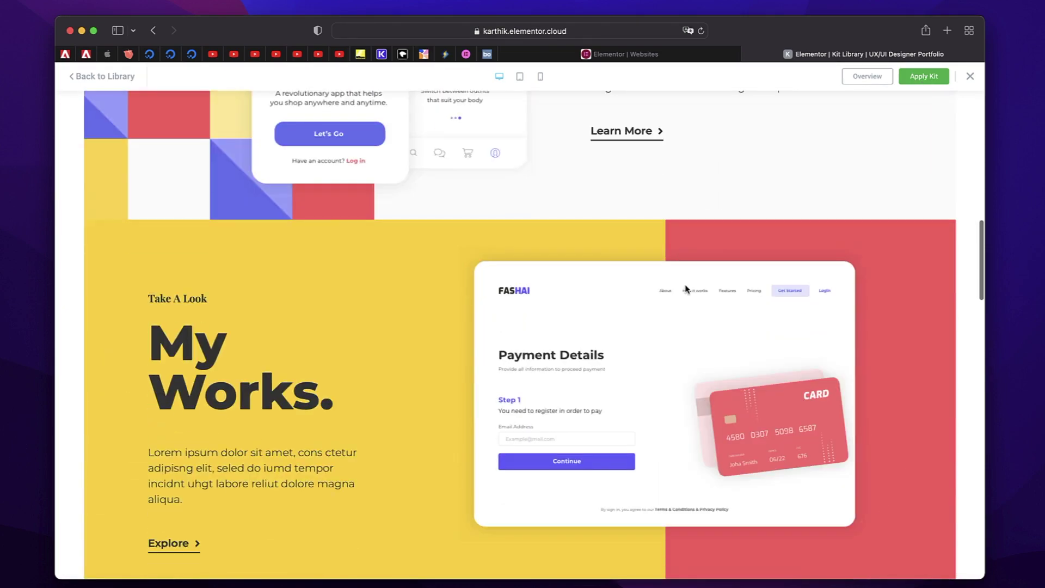
{"action": "scroll", "coordinate": [686, 289], "scroll_direction": "down", "scroll_amount": 20}
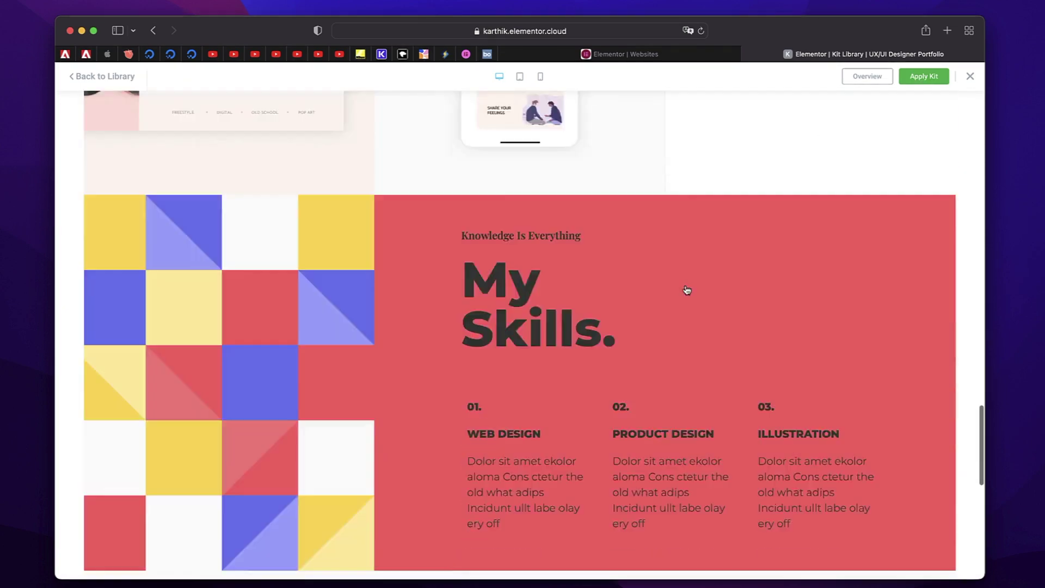
{"action": "scroll", "coordinate": [498, 354], "scroll_direction": "down", "scroll_amount": 5}
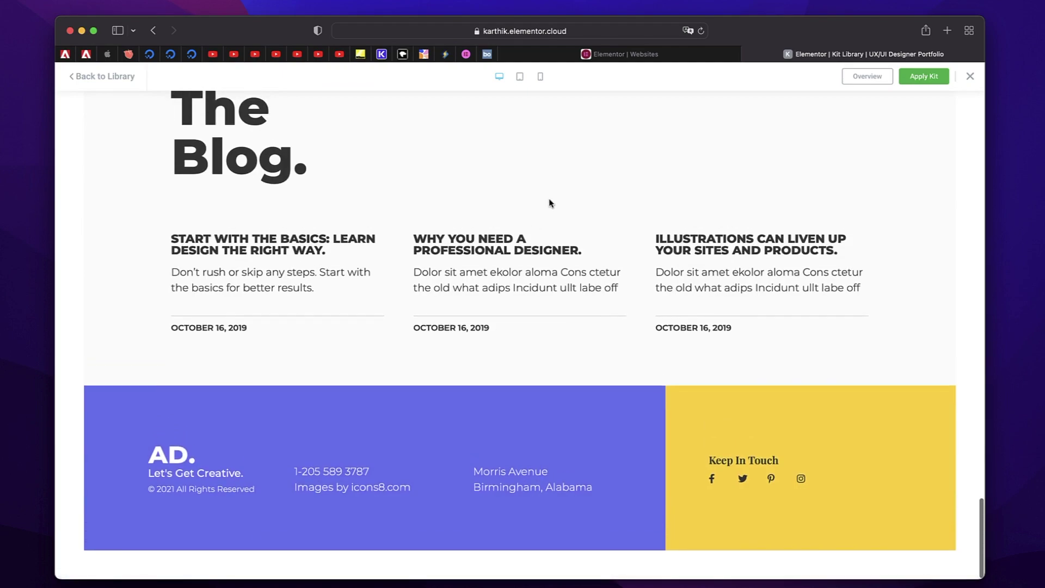
{"action": "scroll", "coordinate": [550, 202], "scroll_direction": "up", "scroll_amount": 13}
{"action": "scroll", "coordinate": [550, 202], "scroll_direction": "up", "scroll_amount": 20}
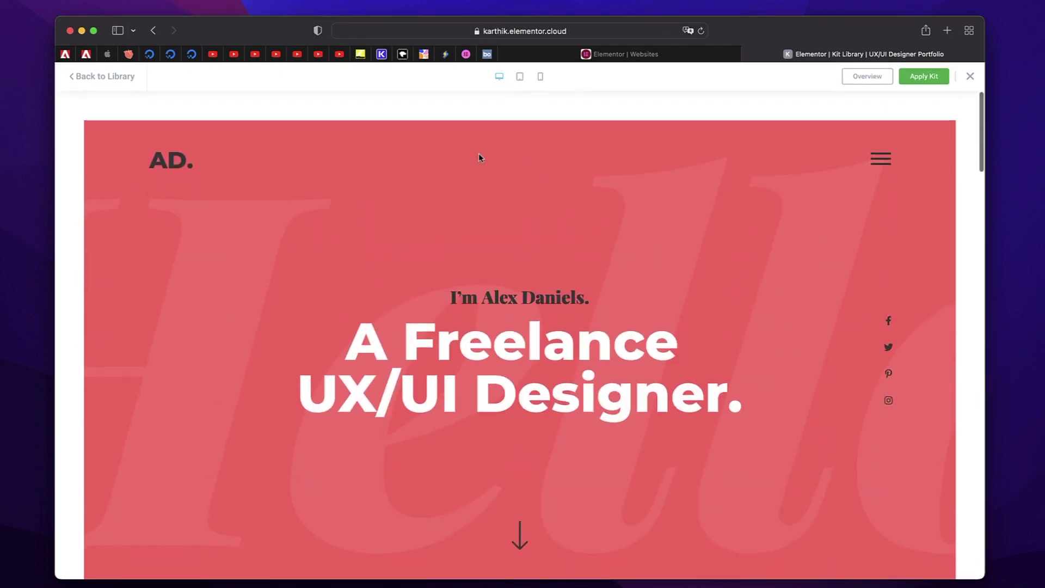
- Preview the kit in the tablet and mobile layouts, and return to the desktop layout
{"action": "left_click", "coordinate": [520, 76]}
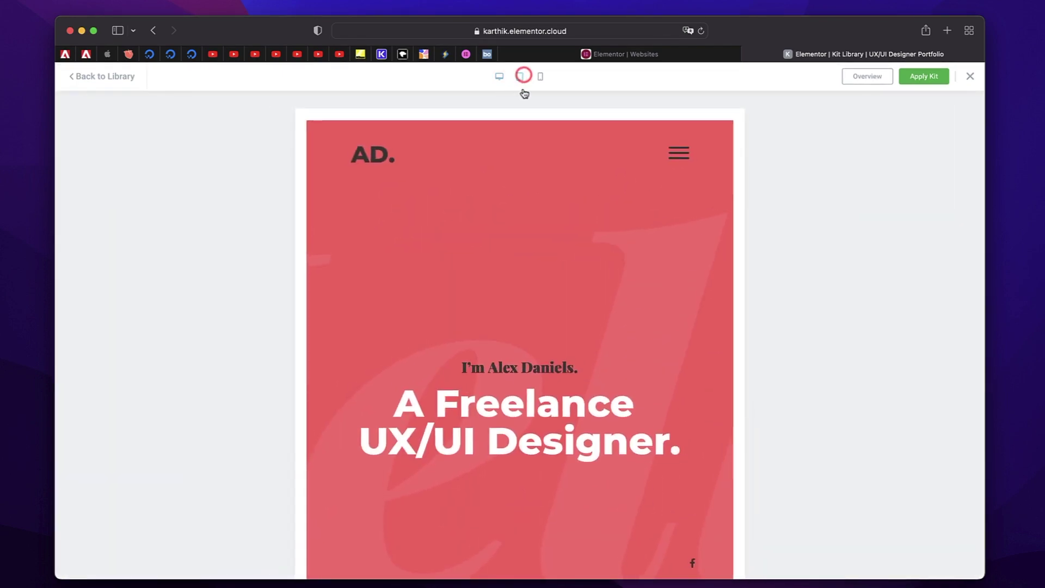
{"action": "left_click", "coordinate": [539, 77]}
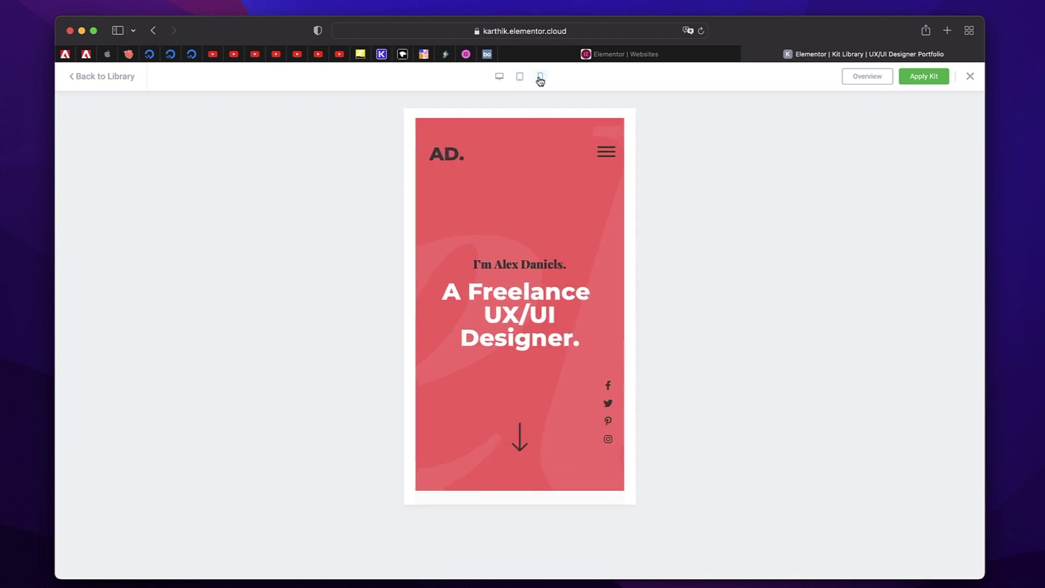
{"action": "left_click", "coordinate": [498, 78]}
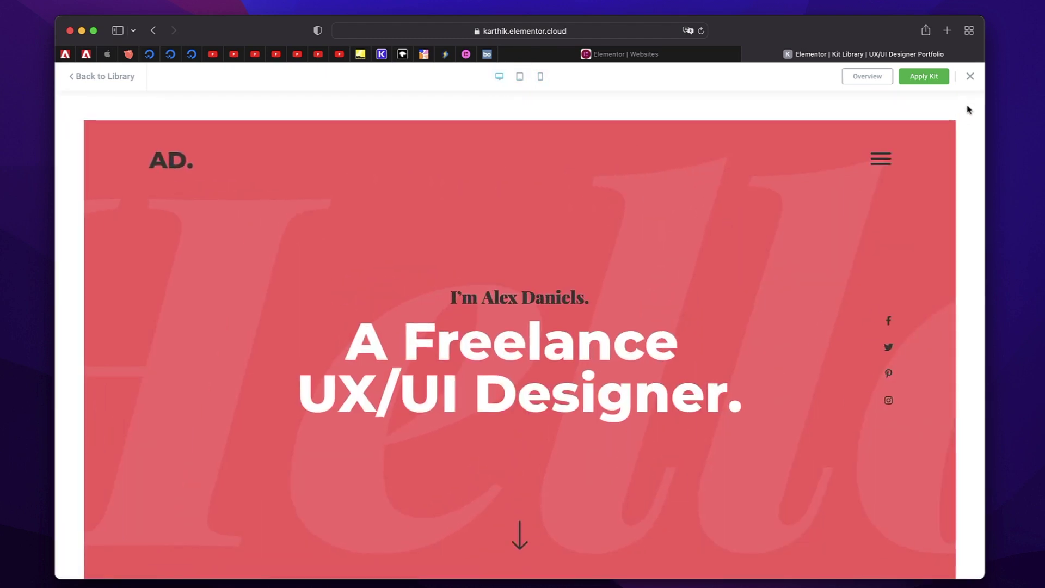
- Apply the entire UX/UI Designer Portfolio kit to the site with unfiltered file uploads enabled, and close the import summary
{"action": "left_click", "coordinate": [932, 77]}
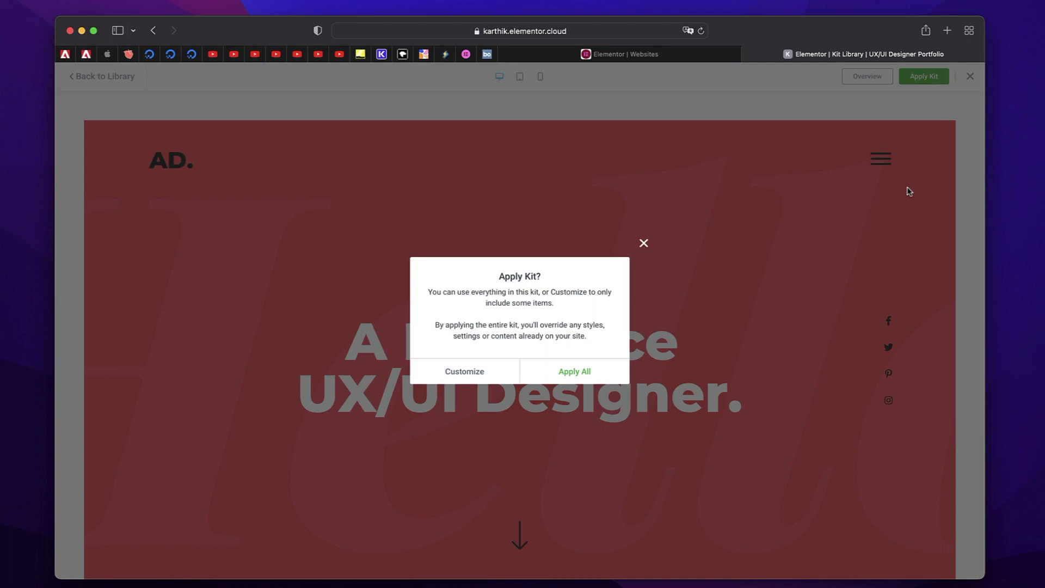
{"action": "left_click", "coordinate": [599, 374]}
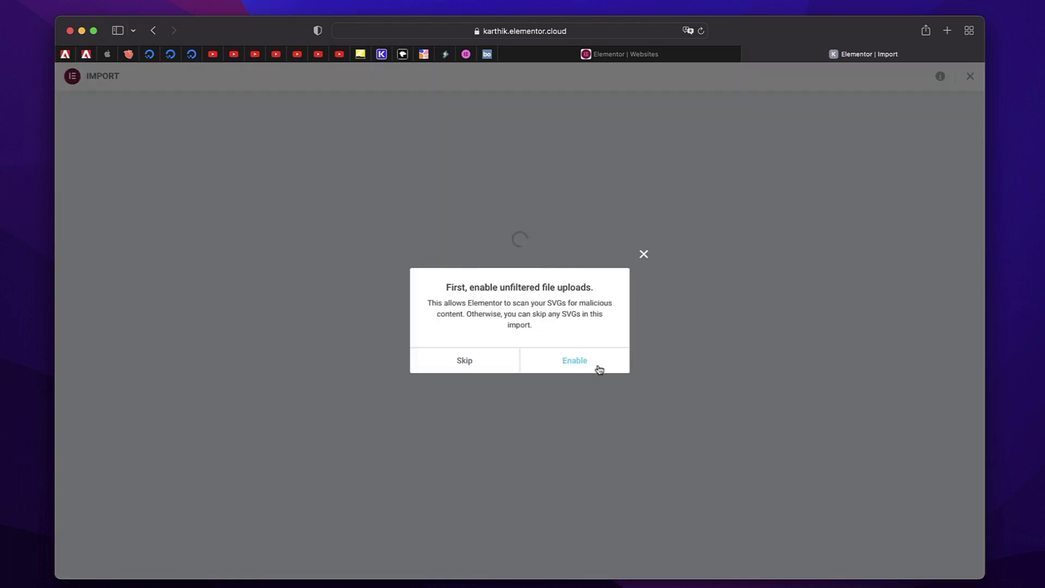
{"action": "left_click", "coordinate": [597, 366]}
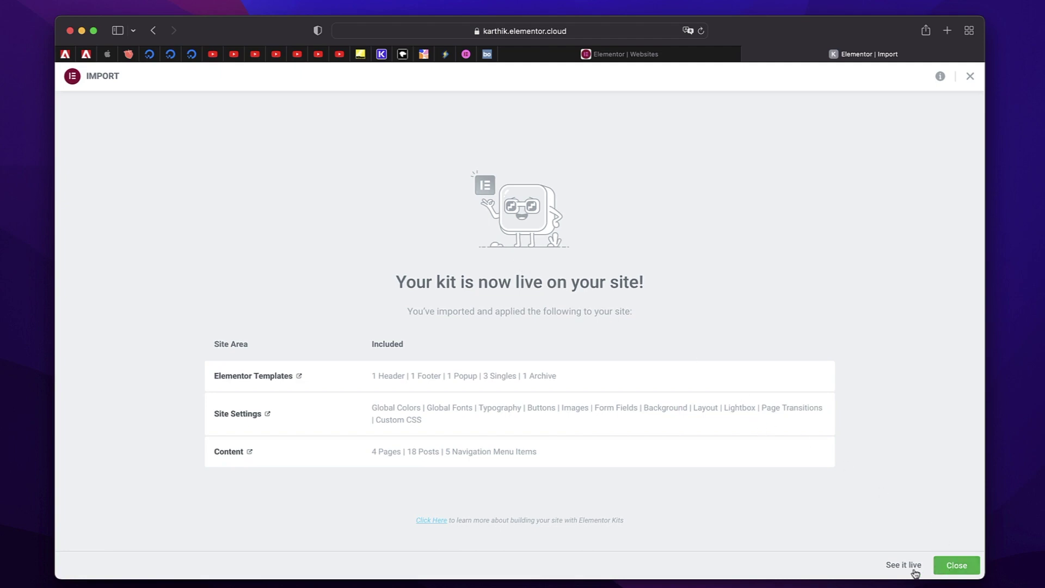
{"action": "left_click", "coordinate": [941, 559]}
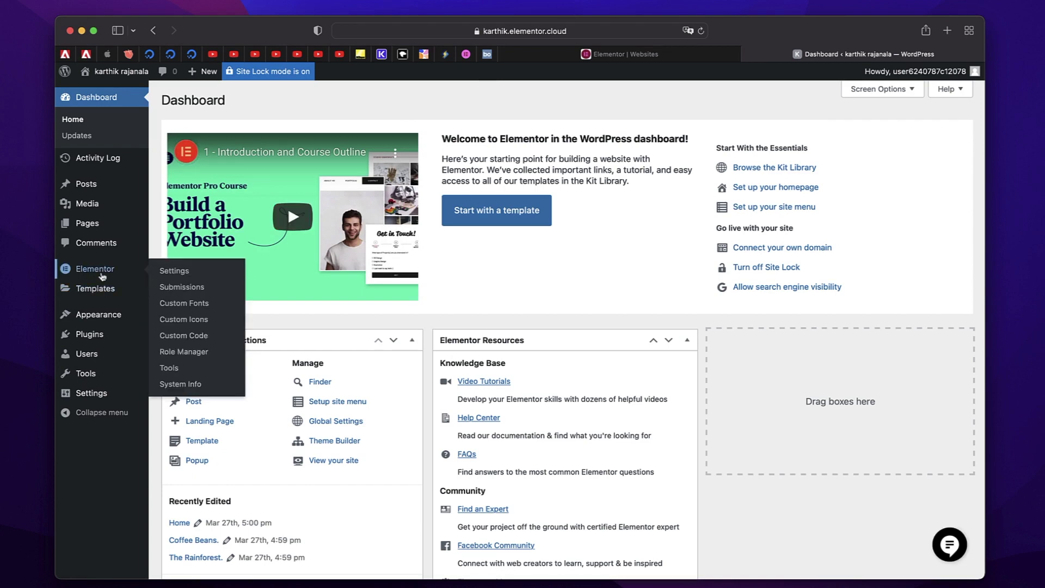
- Review the site's global parts in the Theme Builder, dismissing its introductory tip, and return to the dashboard
{"action": "mouse_move", "coordinate": [99, 297]}
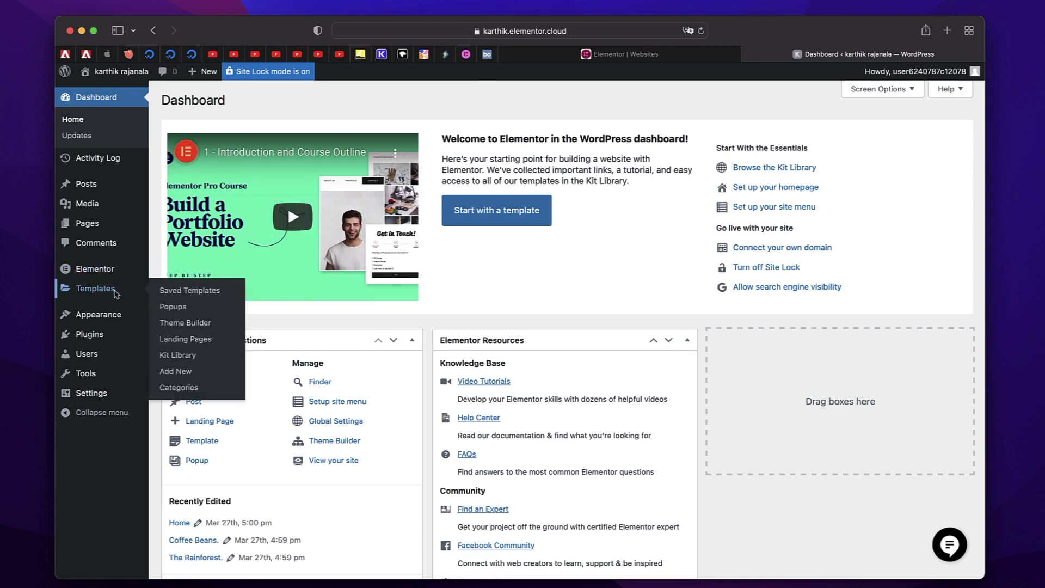
{"action": "left_click", "coordinate": [170, 322]}
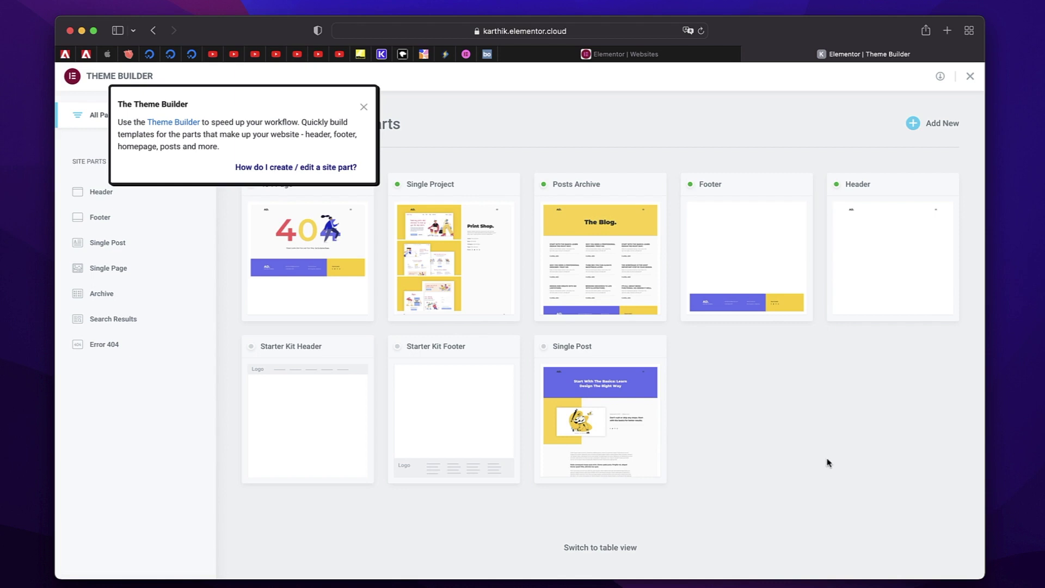
{"action": "left_click", "coordinate": [364, 110]}
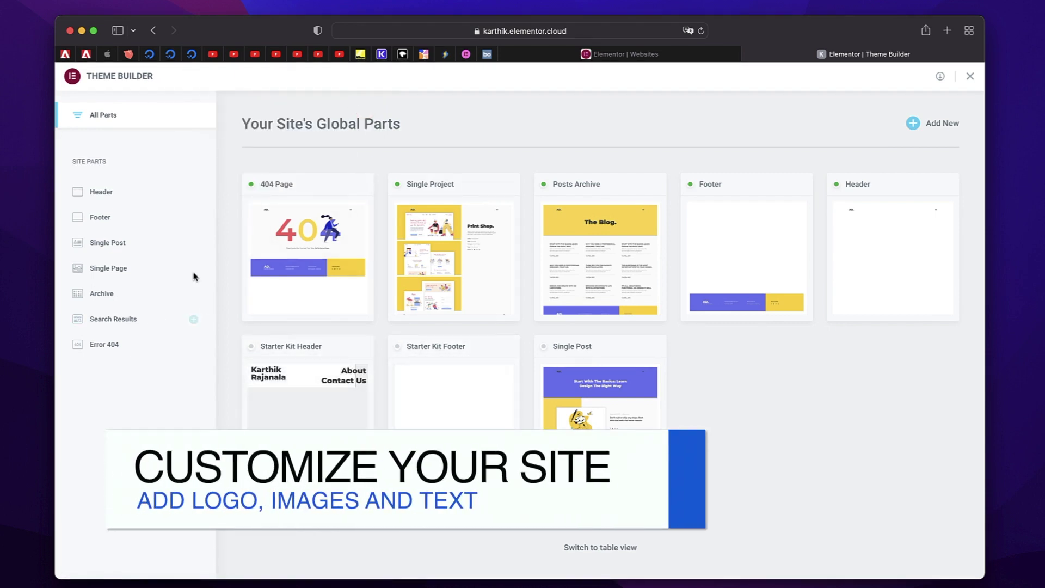
{"action": "left_click", "coordinate": [970, 79]}
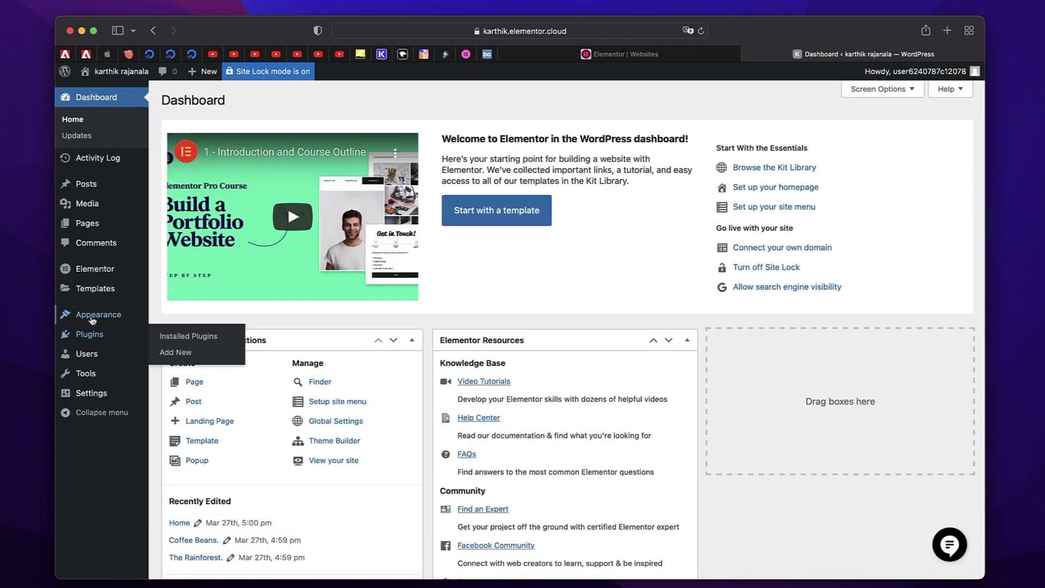
- Open the theme customizer's Site Identity settings and upload logo 1.png from the Desktop for the site logo
{"action": "mouse_move", "coordinate": [92, 319]}
{"action": "left_click", "coordinate": [187, 333]}
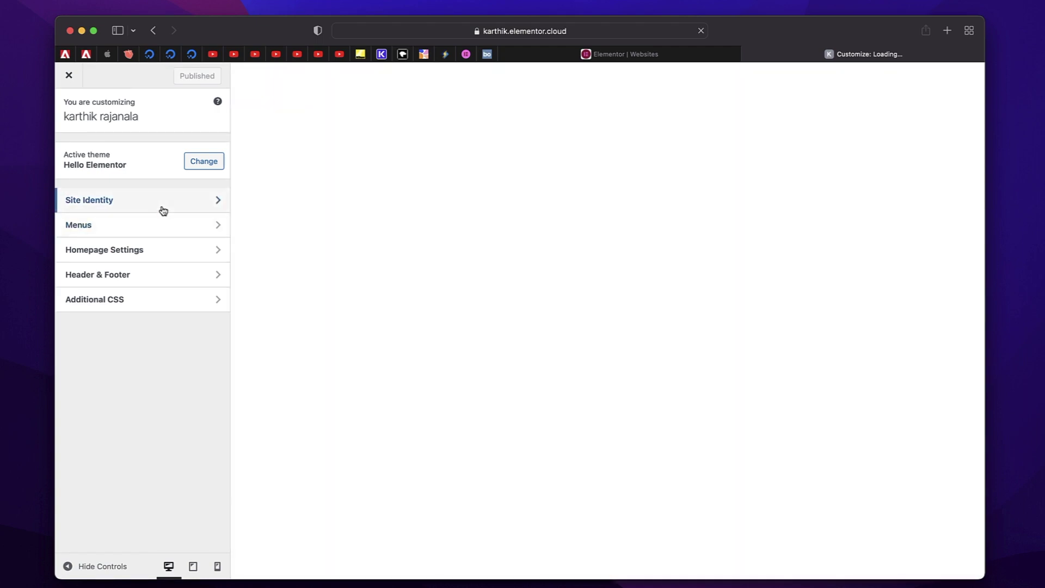
{"action": "left_click", "coordinate": [159, 208]}
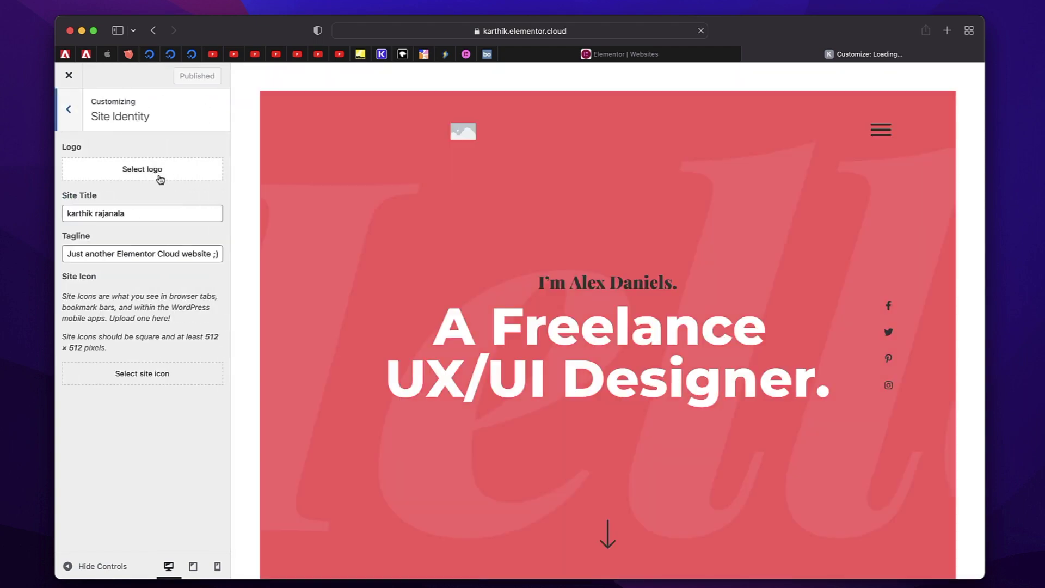
{"action": "left_click", "coordinate": [160, 178]}
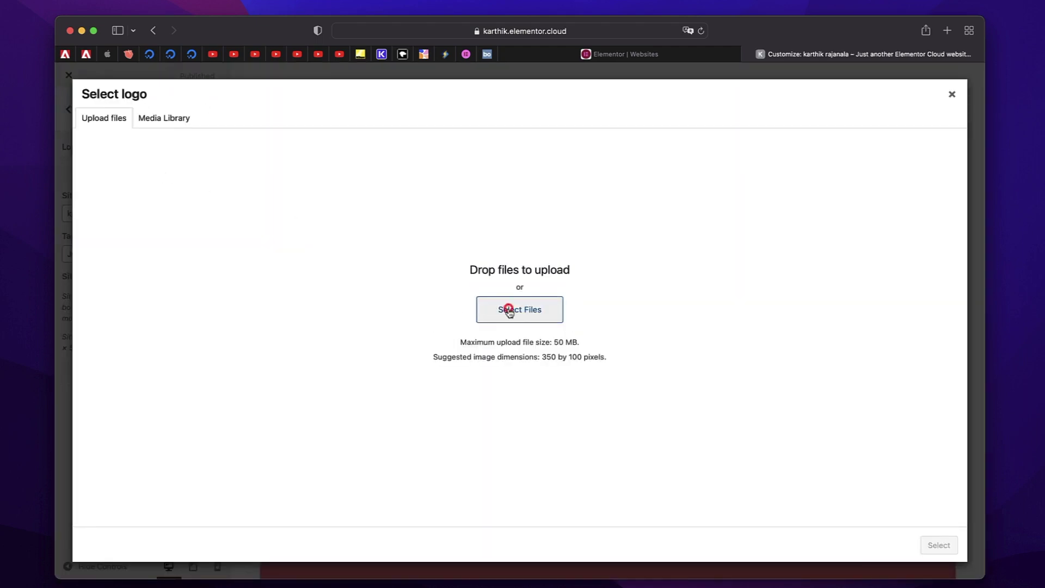
{"action": "left_click", "coordinate": [509, 310]}
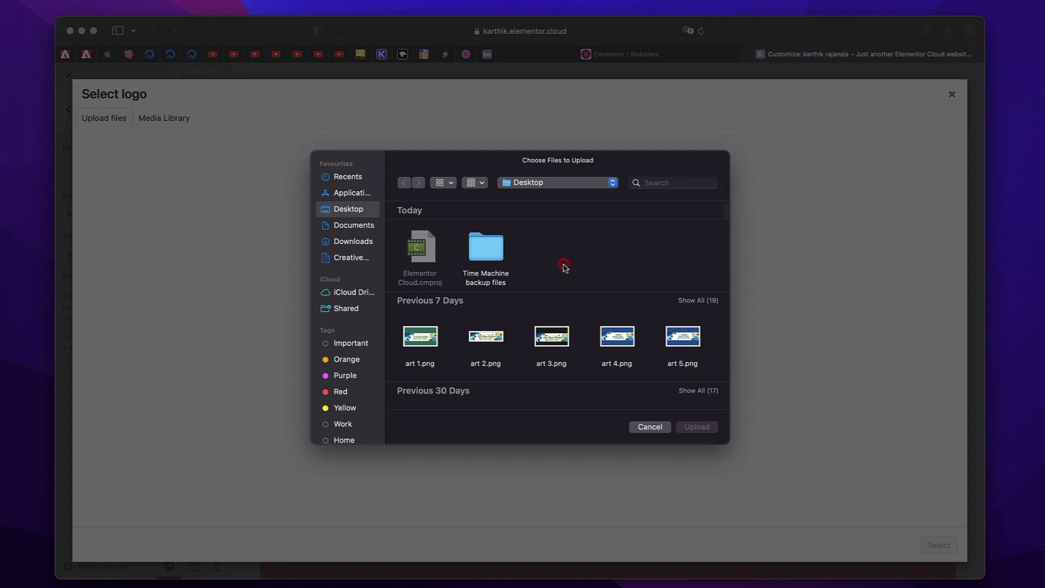
{"action": "type", "text": "logo"}
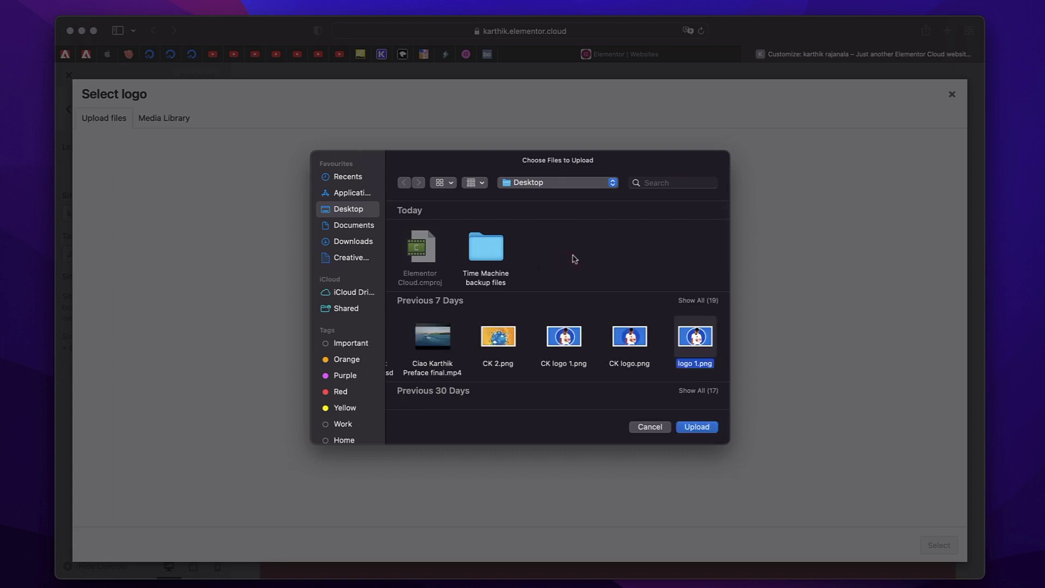
{"action": "left_click", "coordinate": [701, 427]}
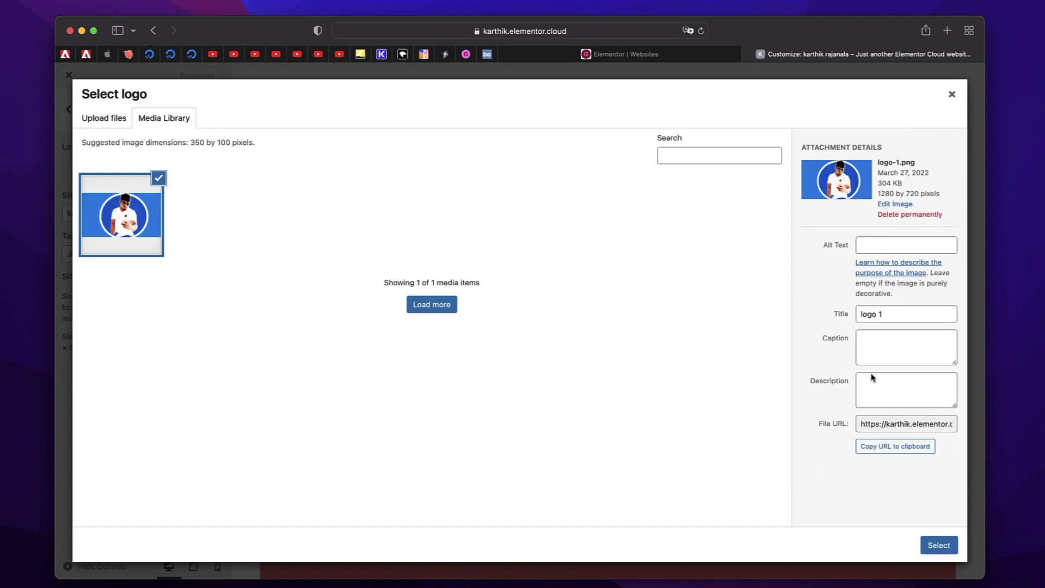
- Use the uploaded image as the logo, cropped to its upper part so the head is included
{"action": "left_click", "coordinate": [936, 542]}
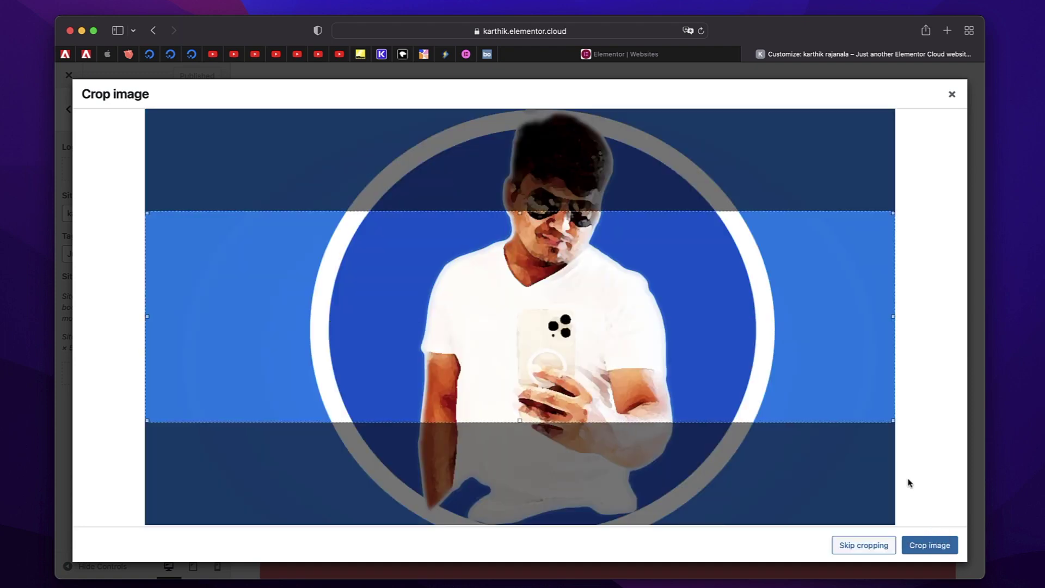
{"action": "left_click_drag", "start_coordinate": [545, 311], "coordinate": [555, 209]}
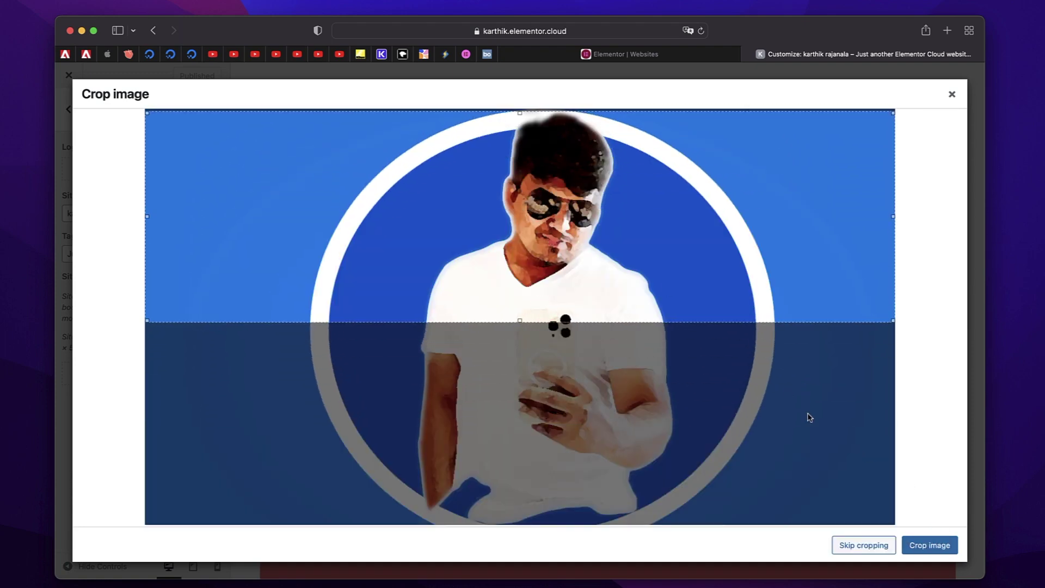
{"action": "left_click", "coordinate": [931, 541]}
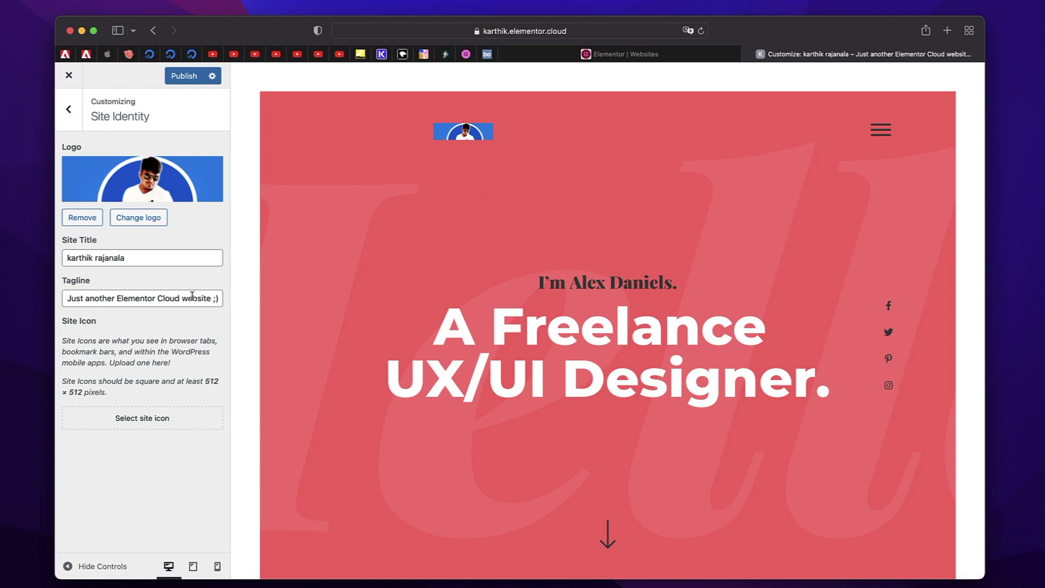
- Set a square crop of the logo 1 image as the site icon, and change the tagline to "Just another Awesome Cloud website ;)"
{"action": "left_click", "coordinate": [140, 419]}
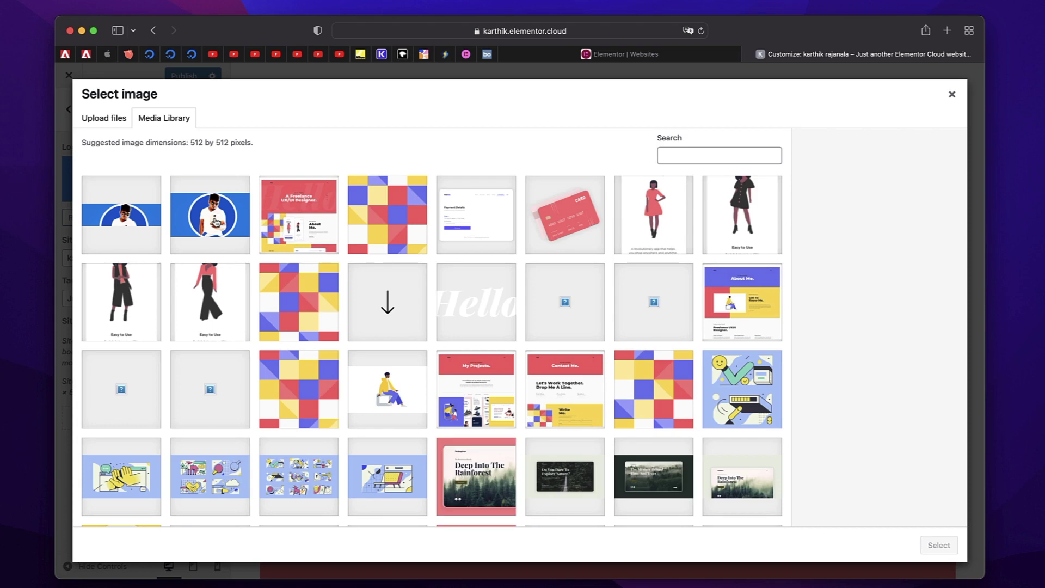
{"action": "left_click", "coordinate": [215, 222]}
{"action": "left_click", "coordinate": [937, 545]}
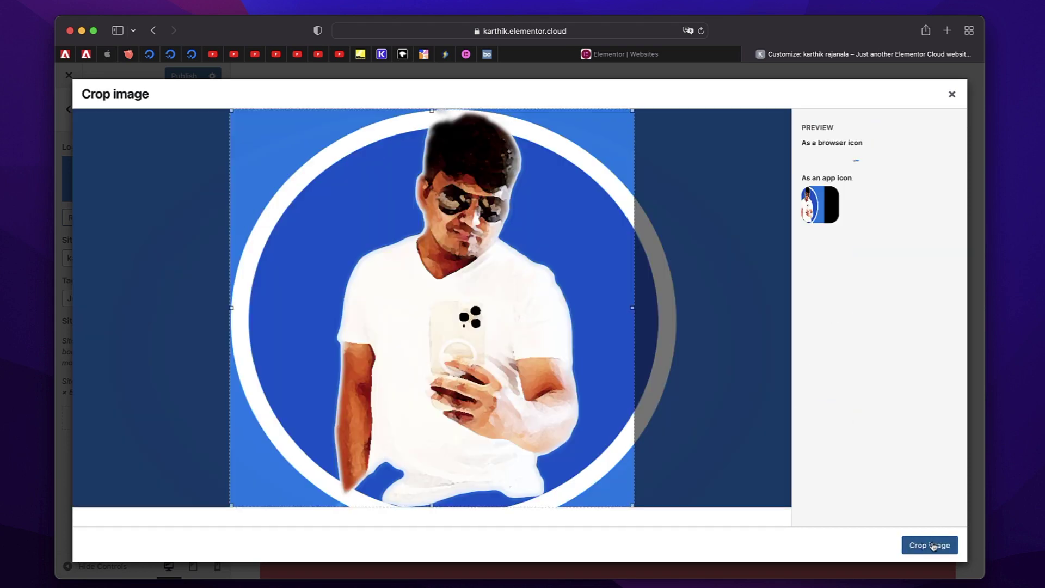
{"action": "left_click_drag", "start_coordinate": [534, 204], "coordinate": [535, 211]}
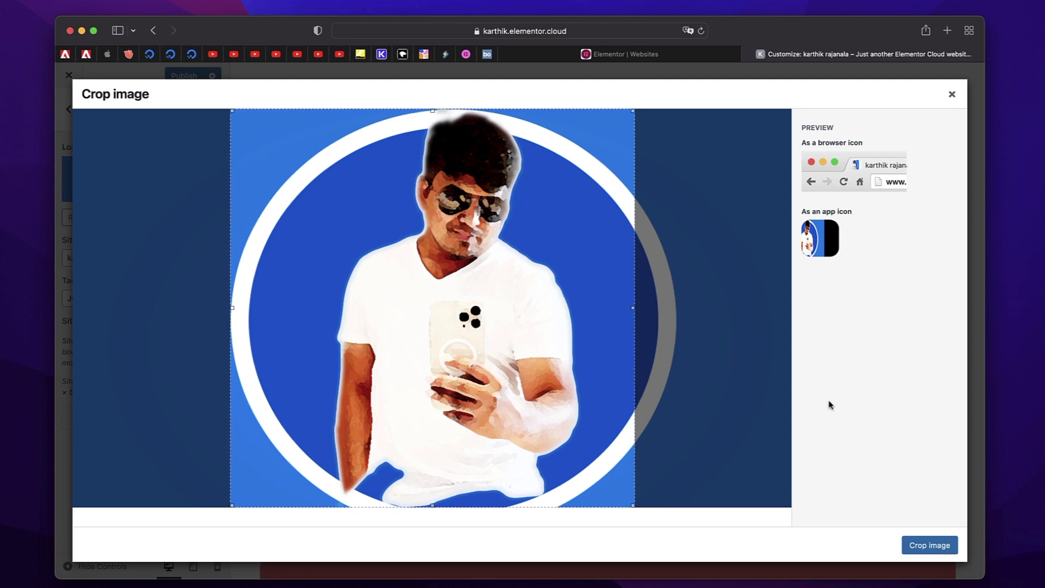
{"action": "left_click", "coordinate": [923, 545]}
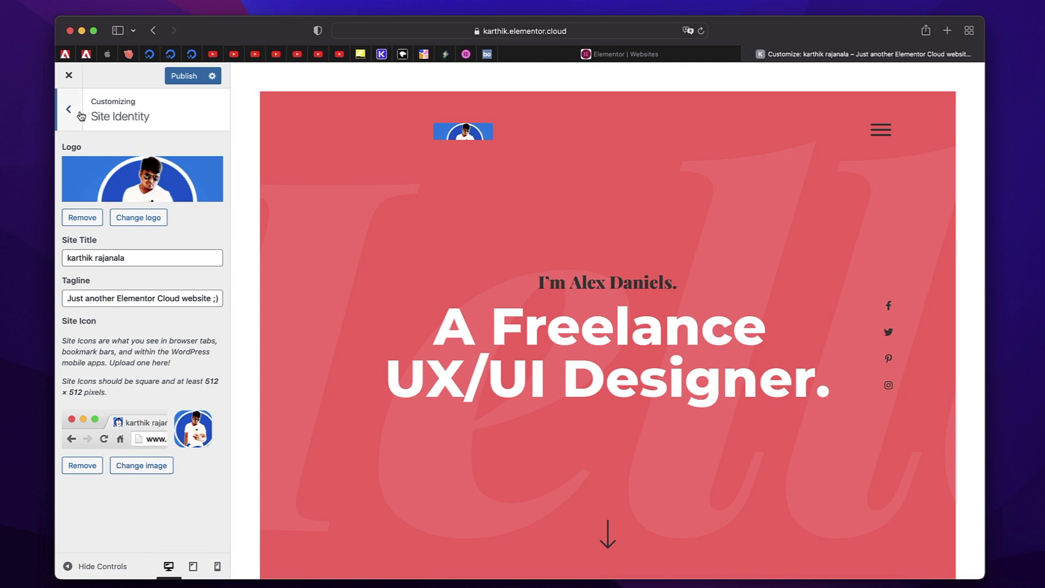
{"action": "triple_click", "coordinate": [144, 263]}
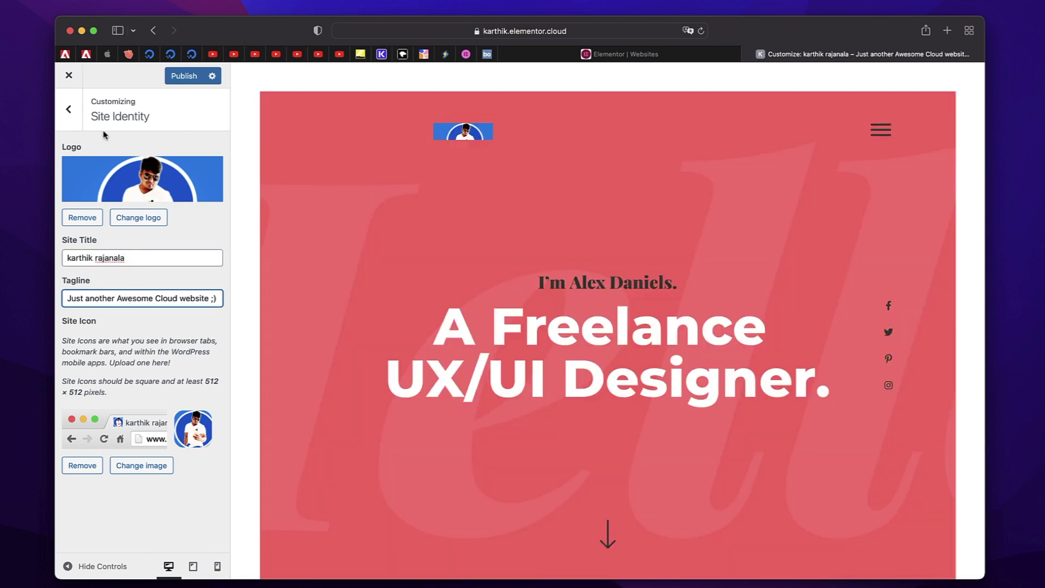
{"action": "left_click", "coordinate": [70, 113]}
- Check the items of both site menus and remove the invalid Blog item from Menu 1
{"action": "left_click", "coordinate": [105, 228]}
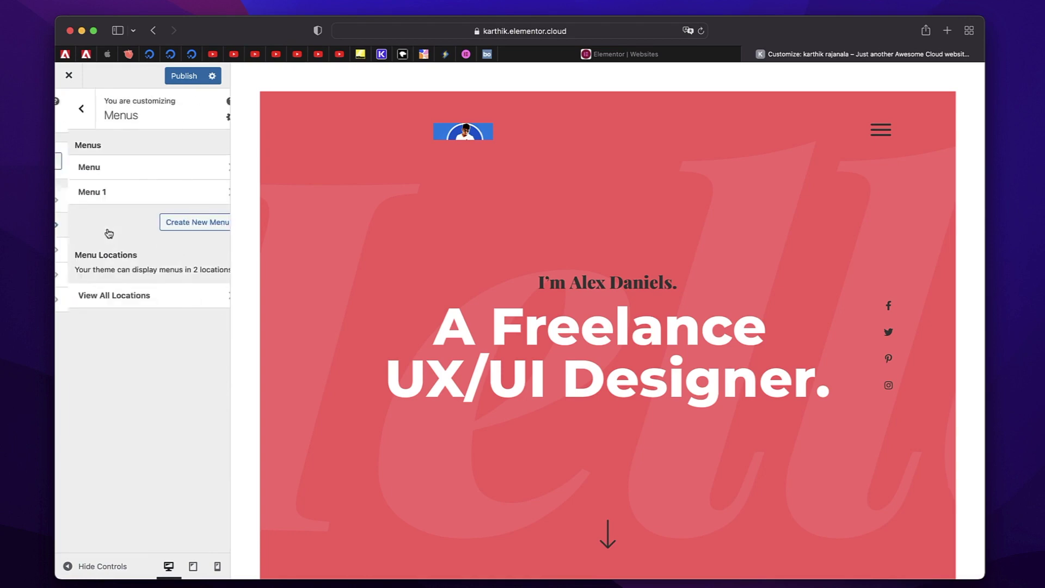
{"action": "left_click", "coordinate": [183, 167]}
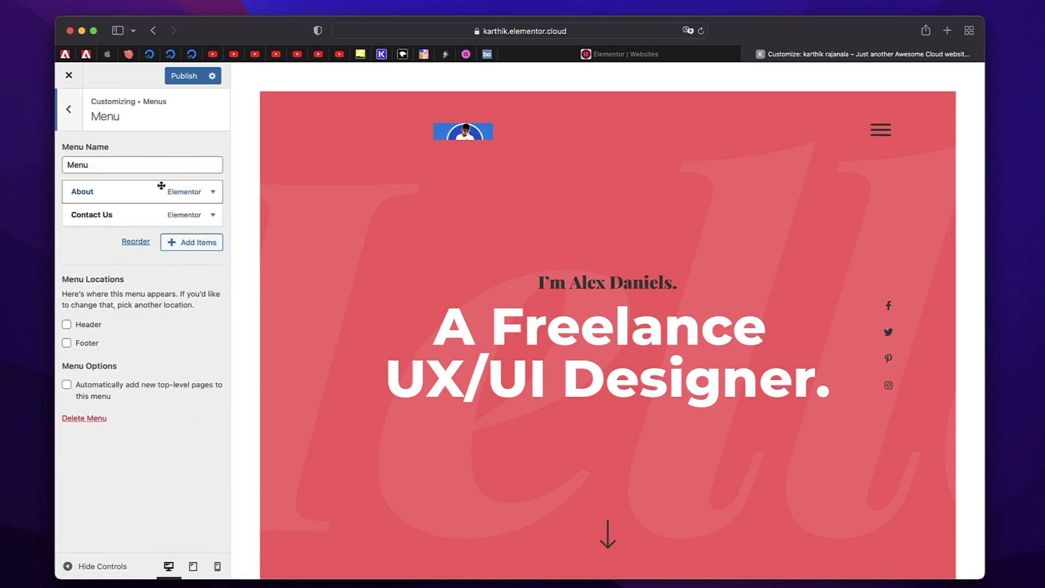
{"action": "left_click", "coordinate": [68, 110]}
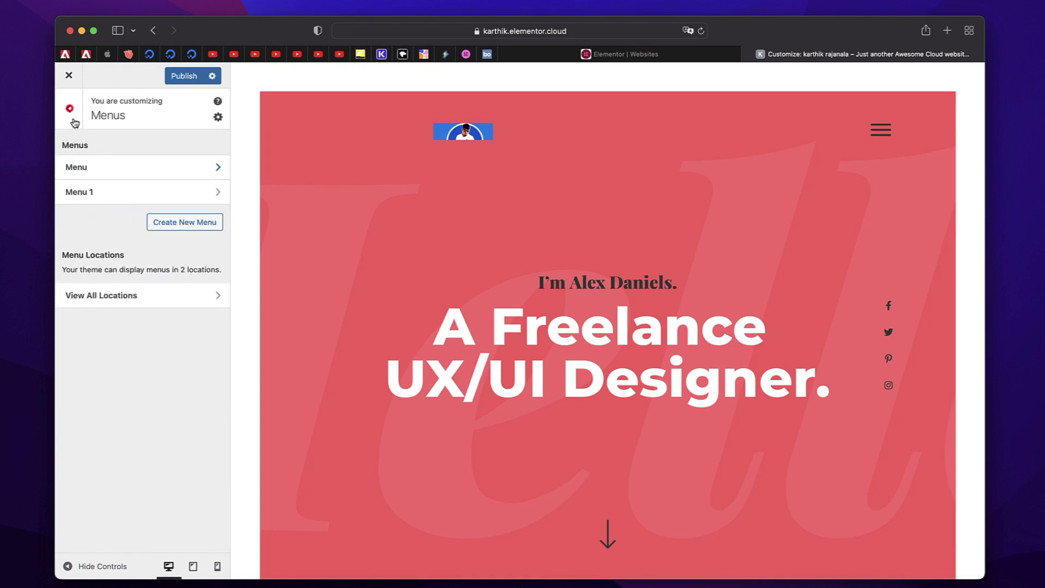
{"action": "left_click", "coordinate": [150, 193]}
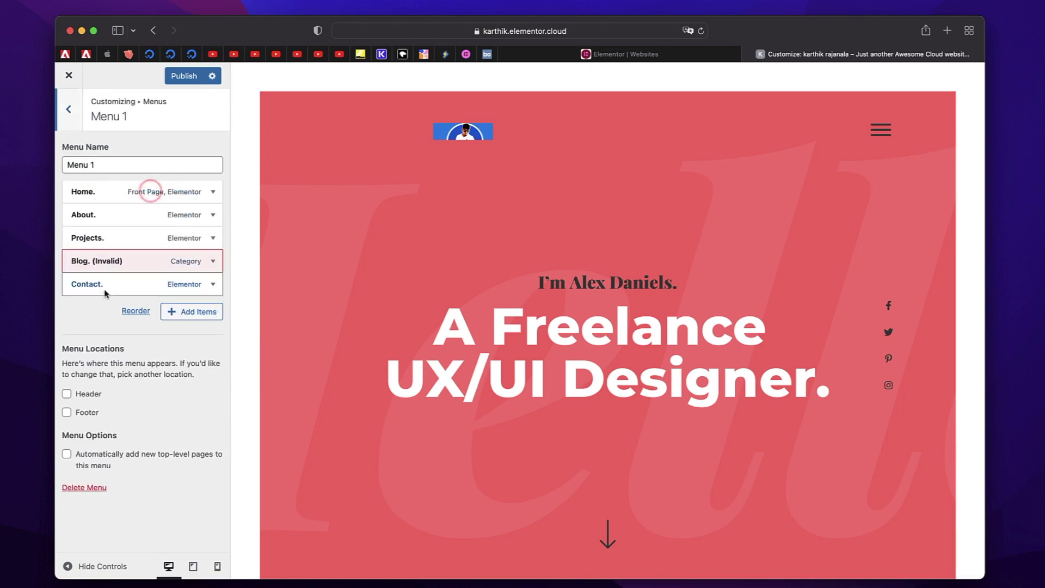
{"action": "left_click", "coordinate": [213, 261]}
{"action": "left_click", "coordinate": [82, 418]}
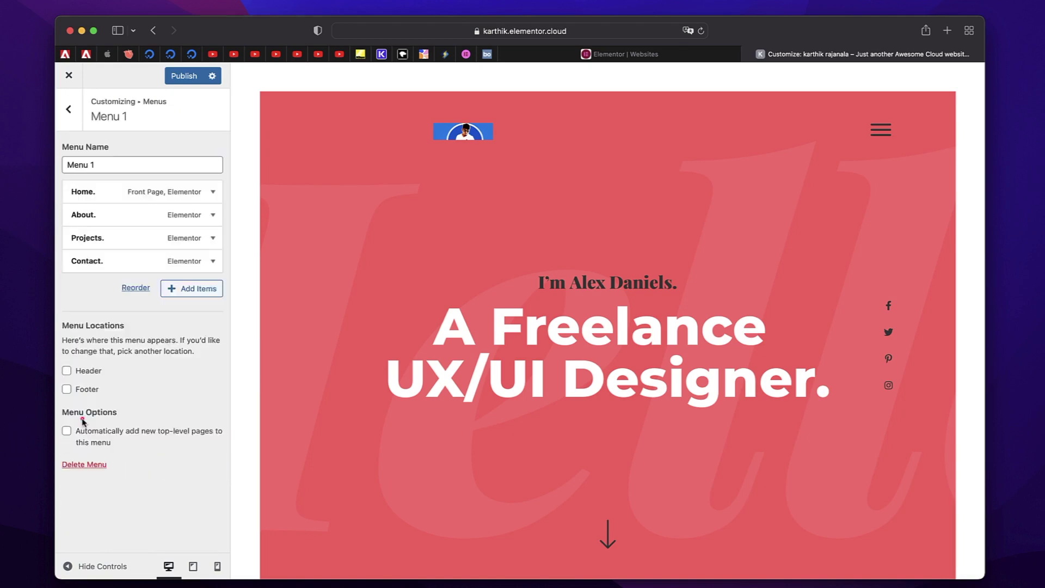
{"action": "left_click", "coordinate": [73, 122]}
{"action": "left_click", "coordinate": [70, 109]}
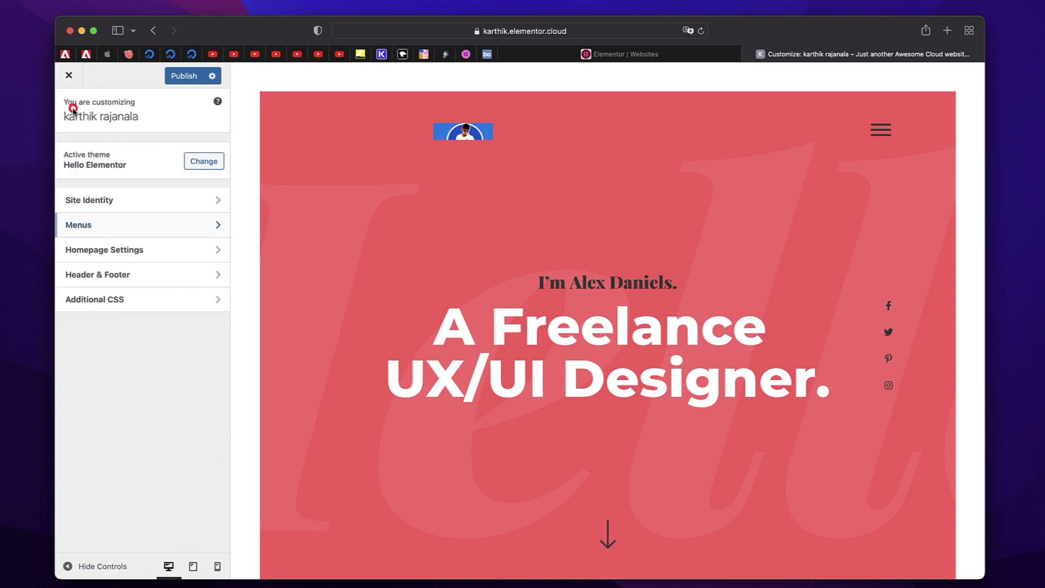
- Review the customizer's Header & Footer, Homepage Settings with its posts page choices, and Additional CSS sections
{"action": "left_click", "coordinate": [116, 278]}
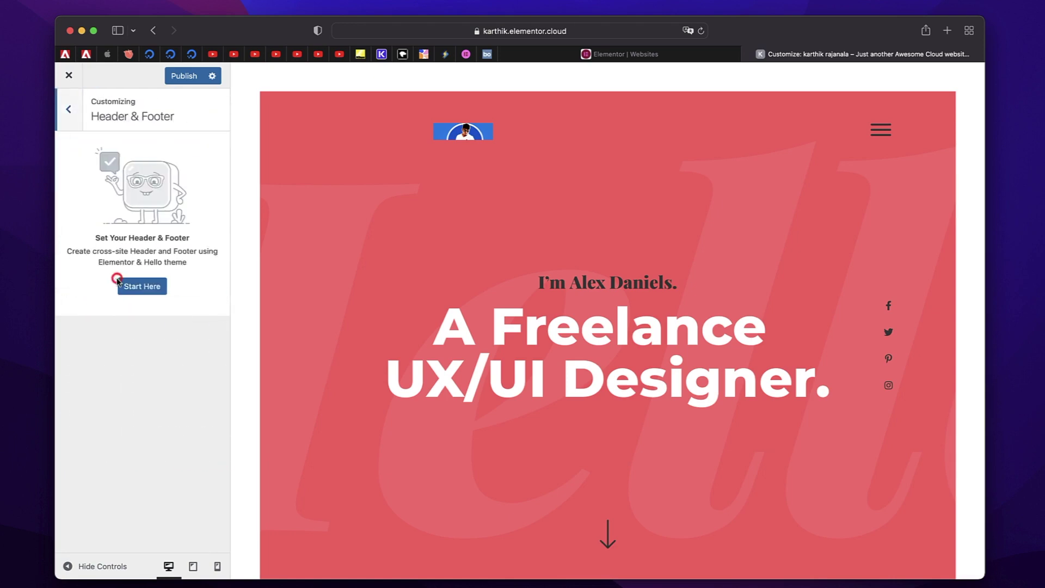
{"action": "left_click", "coordinate": [80, 116]}
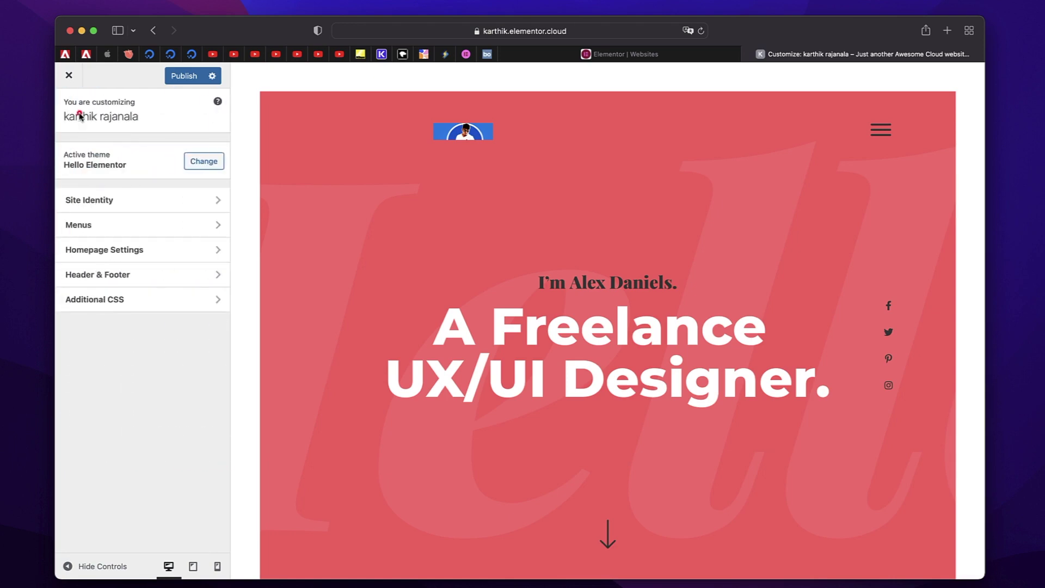
{"action": "left_click", "coordinate": [130, 251]}
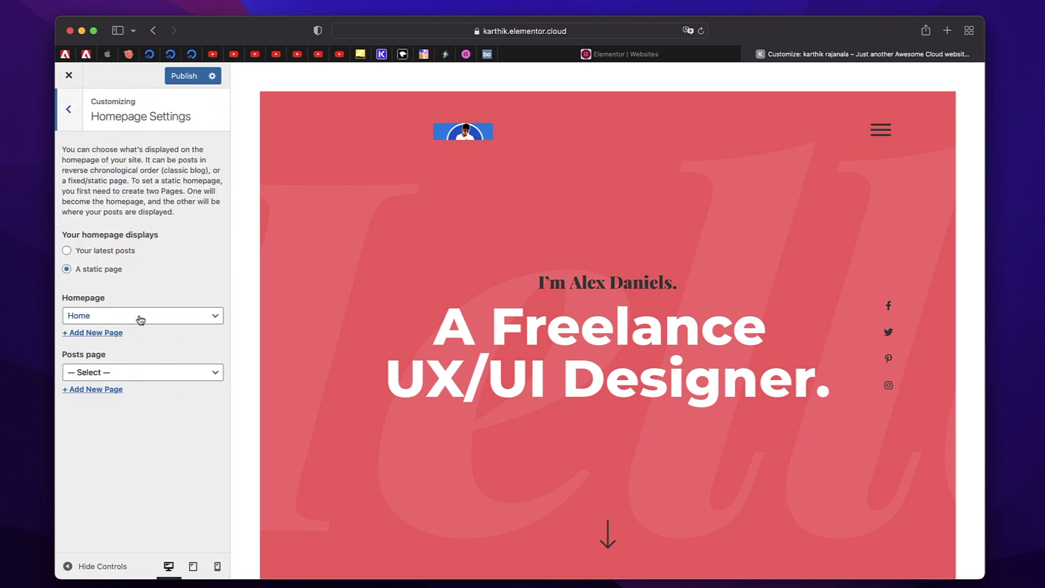
{"action": "left_click", "coordinate": [146, 371]}
{"action": "left_click", "coordinate": [143, 531]}
{"action": "left_click", "coordinate": [69, 109]}
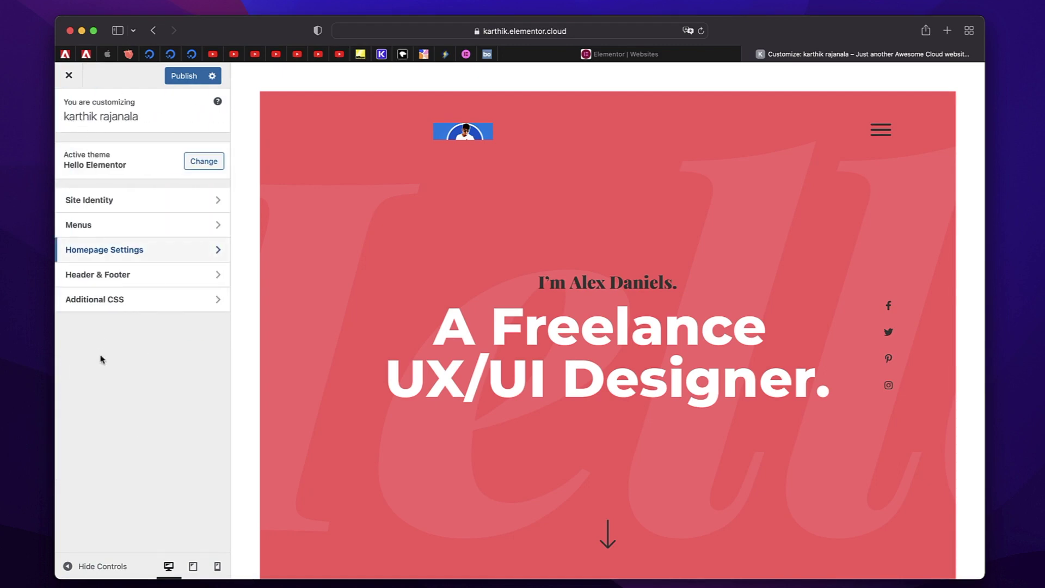
{"action": "left_click", "coordinate": [140, 302]}
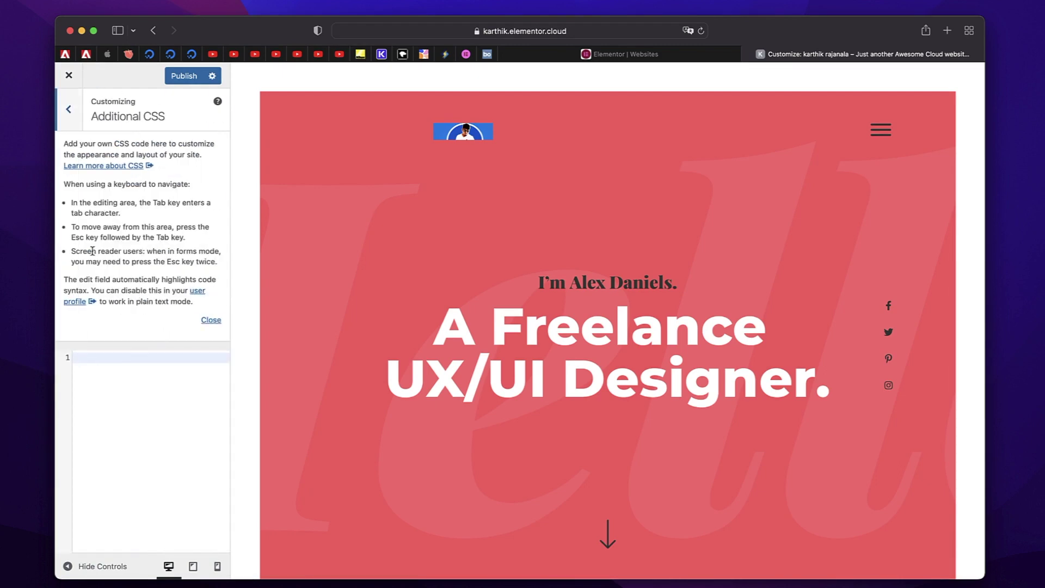
{"action": "left_click", "coordinate": [68, 111]}
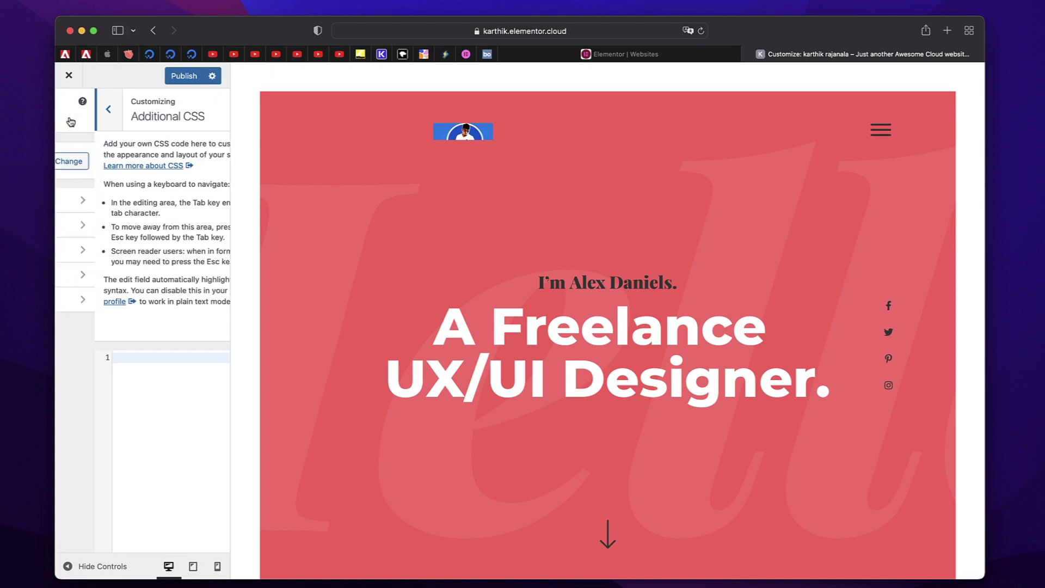
- Publish the customizer changes and return to the dashboard
{"action": "left_click", "coordinate": [185, 76]}
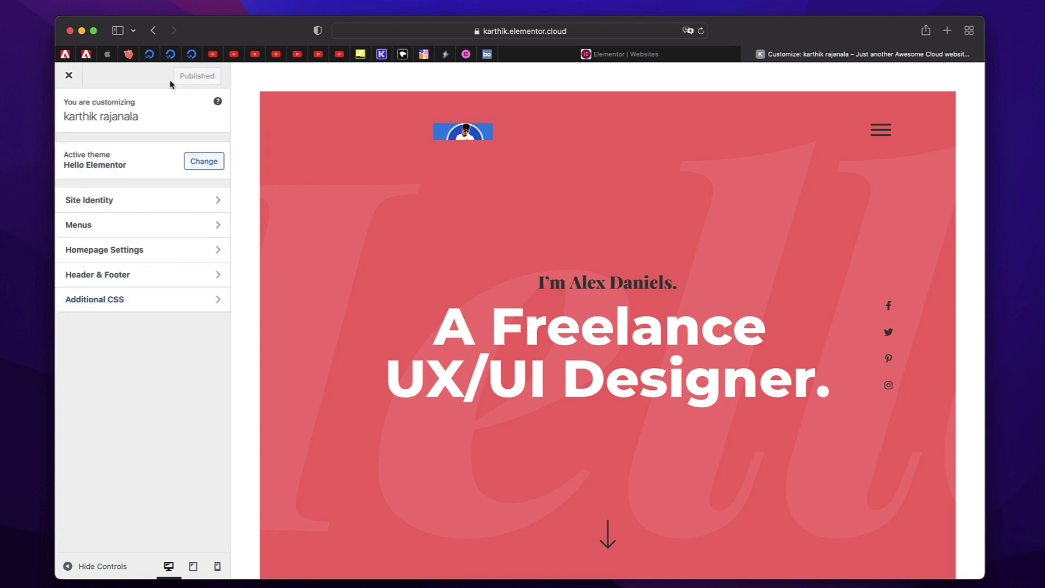
{"action": "left_click", "coordinate": [69, 76]}
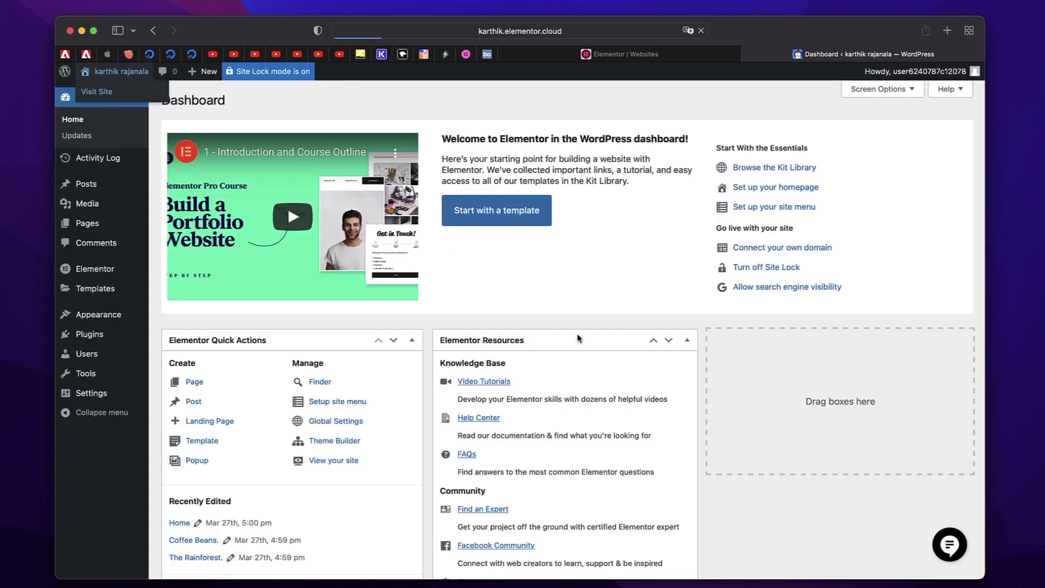
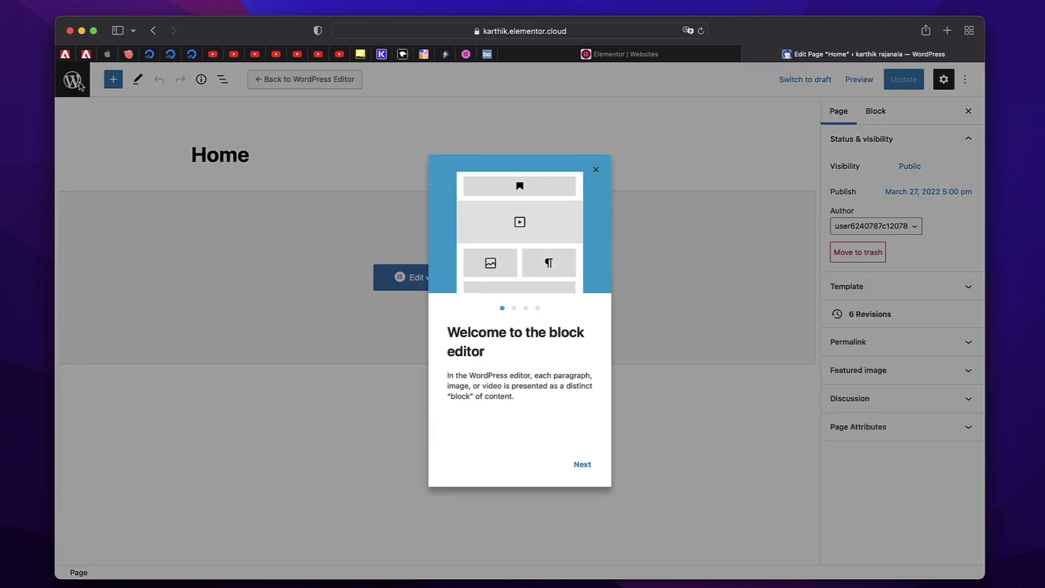
- Dismiss the block editor's welcome guide on the Home page and go back to the list of all pages
{"action": "left_click", "coordinate": [564, 120]}
{"action": "left_click", "coordinate": [77, 78]}
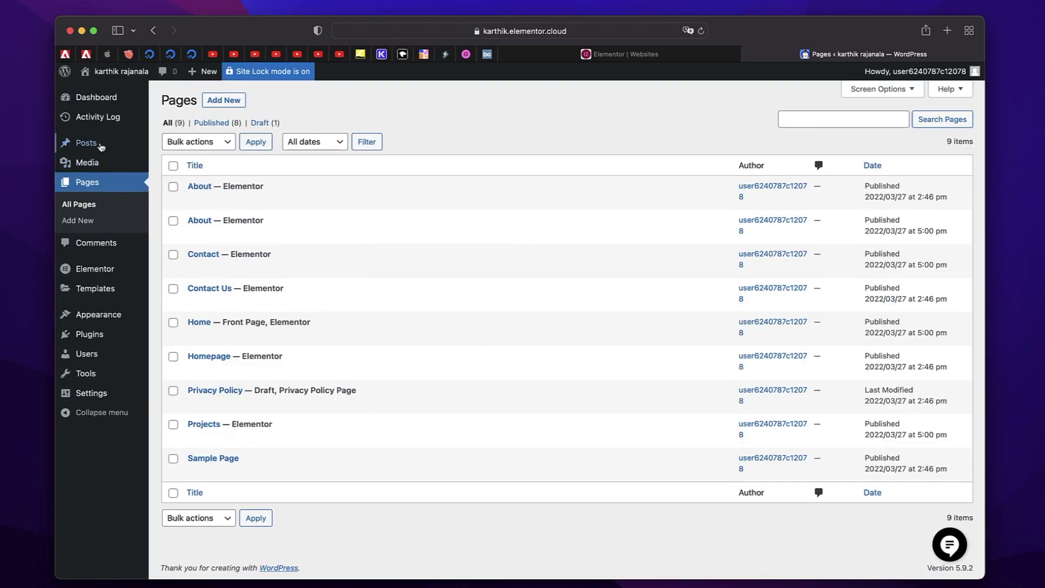
{"action": "mouse_move", "coordinate": [100, 146]}
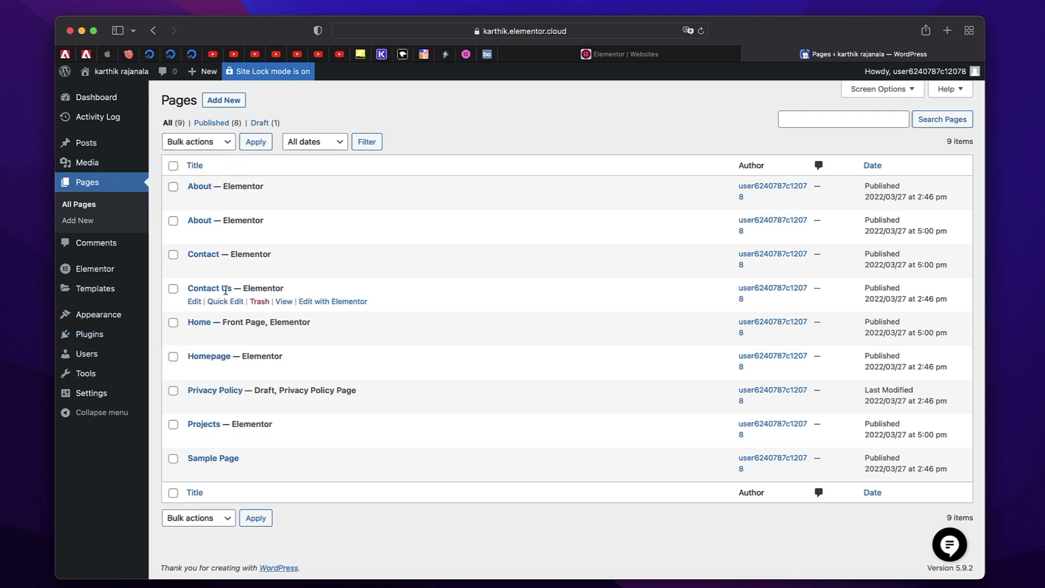
- Create a new page titled "Blog", dismissing the Elementor editor tip, and publish it
{"action": "left_click", "coordinate": [224, 100]}
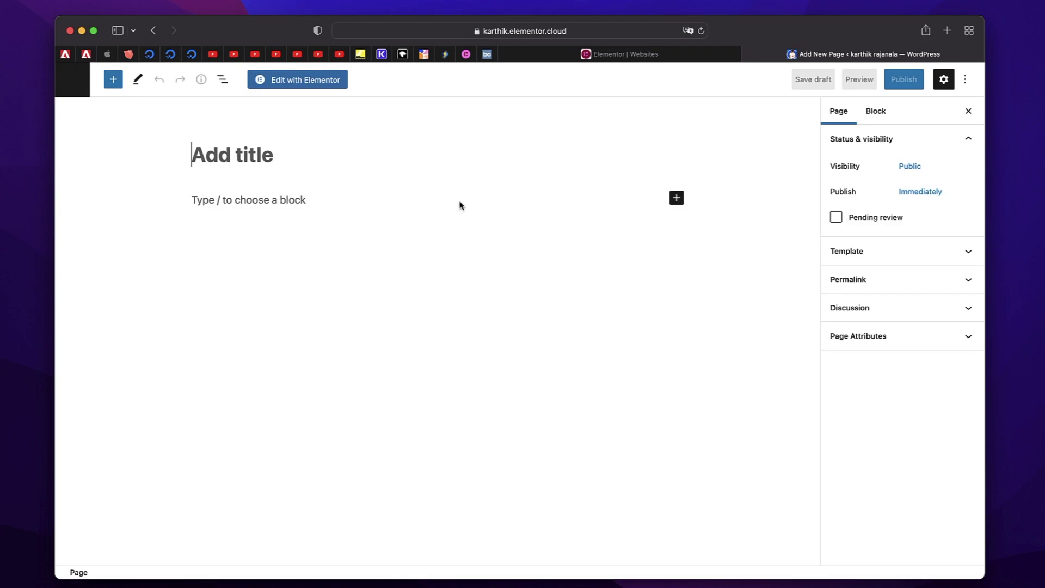
{"action": "type", "text": "Blog"}
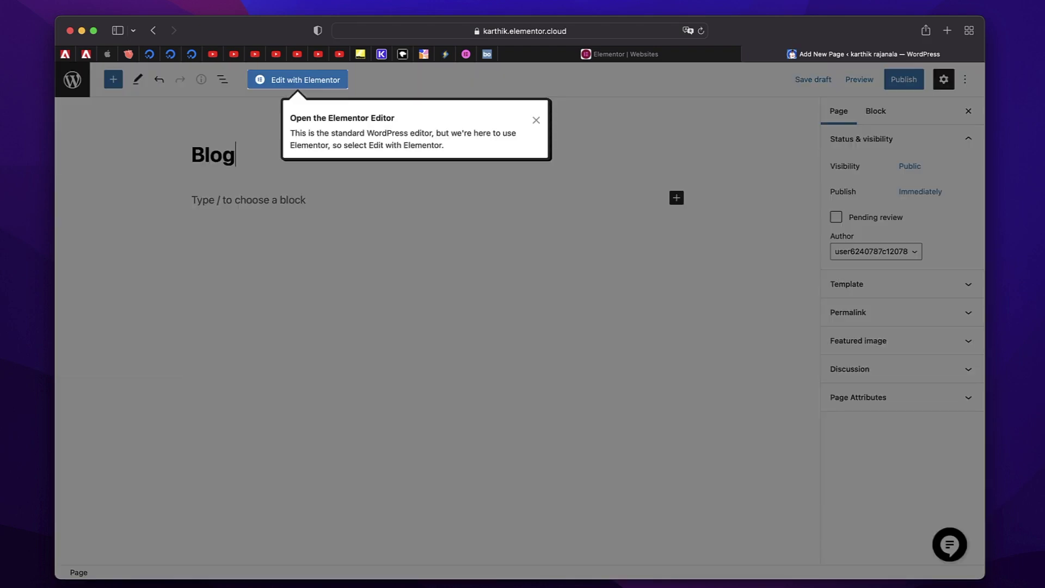
{"action": "left_click", "coordinate": [535, 121]}
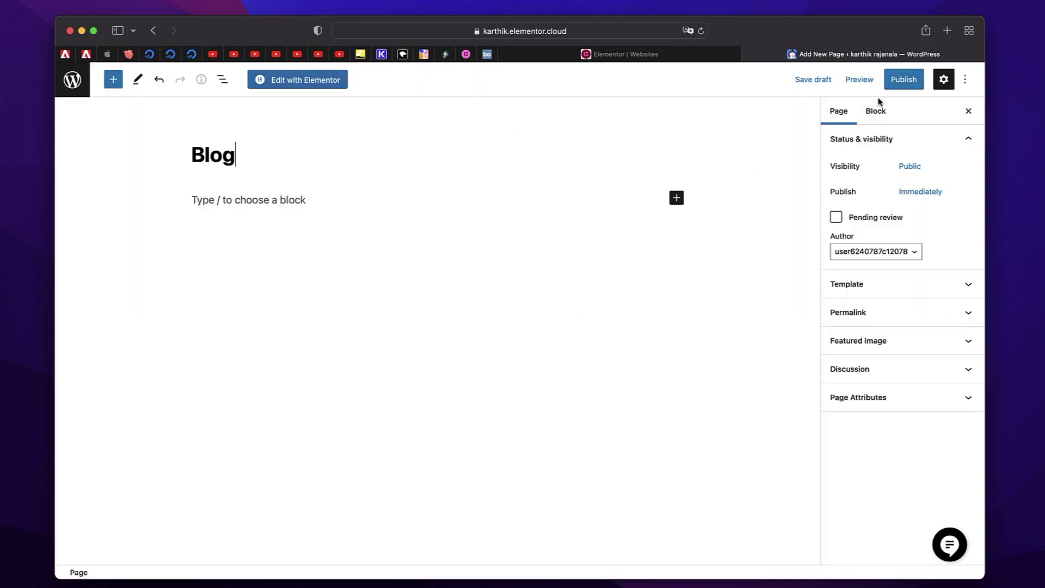
{"action": "left_click", "coordinate": [904, 79]}
{"action": "left_click", "coordinate": [880, 83]}
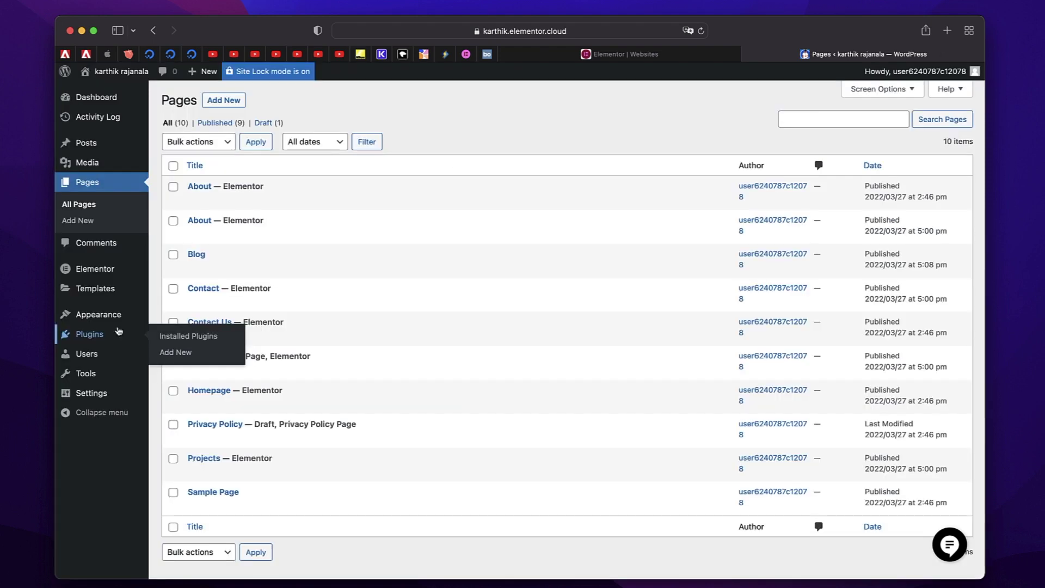
- Set Blog as the posts page in the theme's homepage settings, publish the change, and close the customizer
{"action": "mouse_move", "coordinate": [107, 318]}
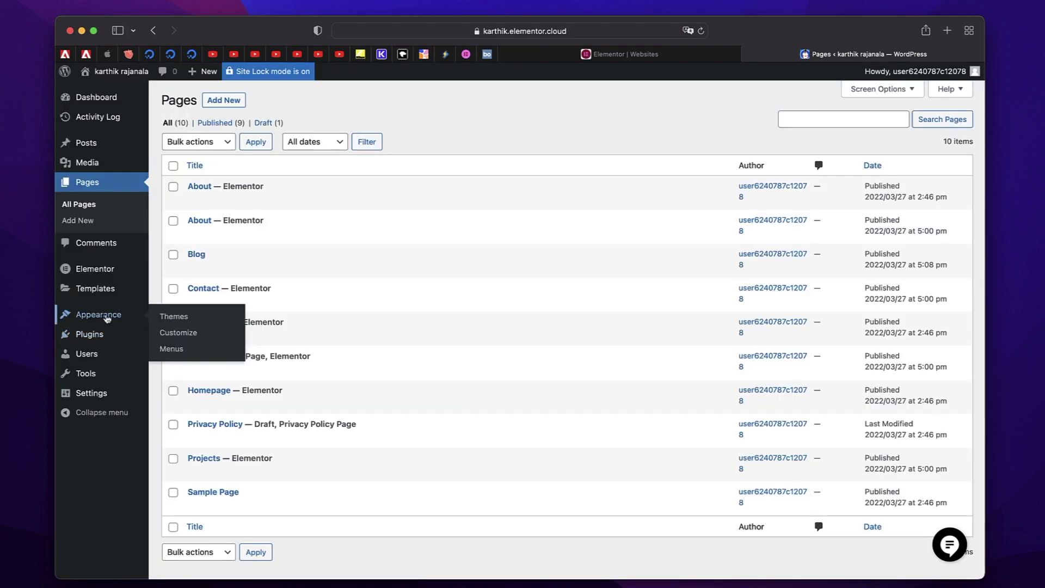
{"action": "left_click", "coordinate": [183, 339]}
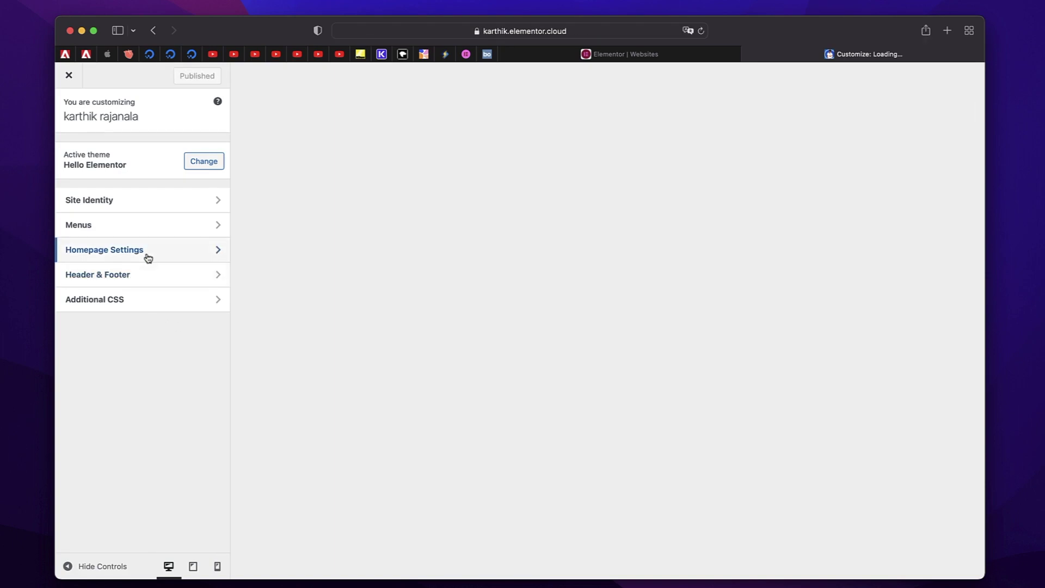
{"action": "left_click", "coordinate": [147, 256]}
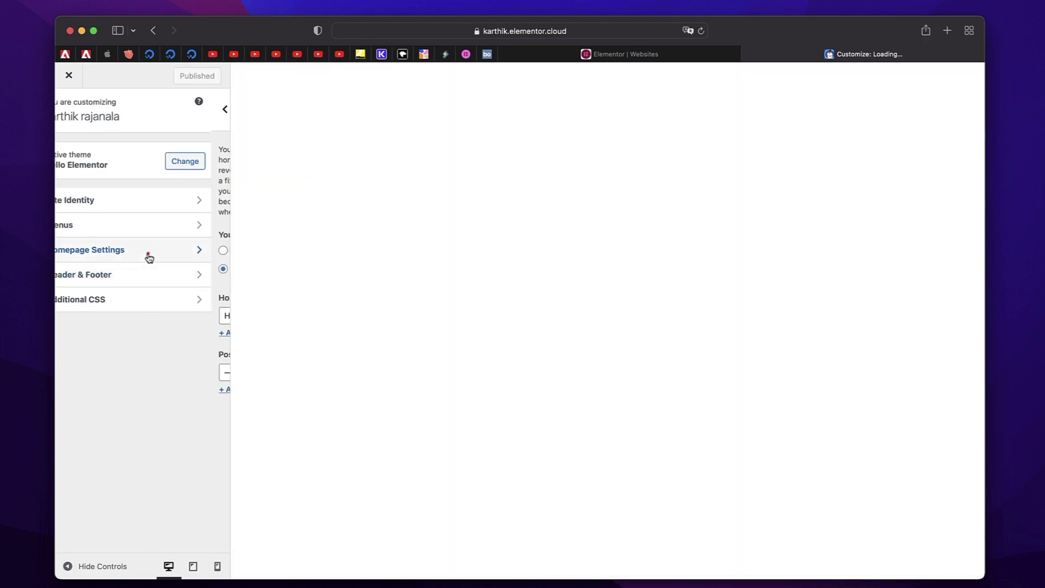
{"action": "left_click", "coordinate": [115, 376]}
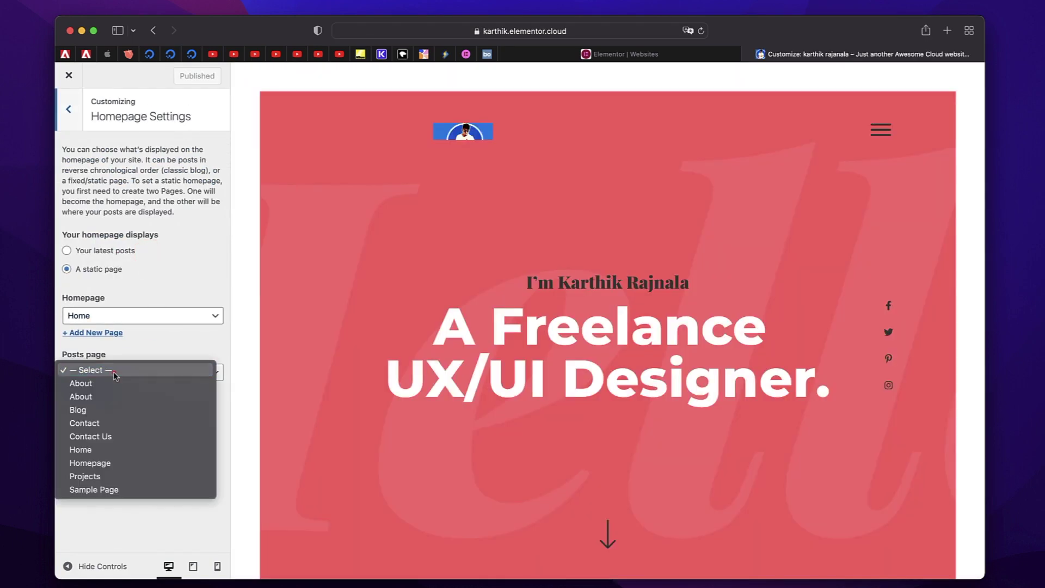
{"action": "left_click", "coordinate": [103, 409]}
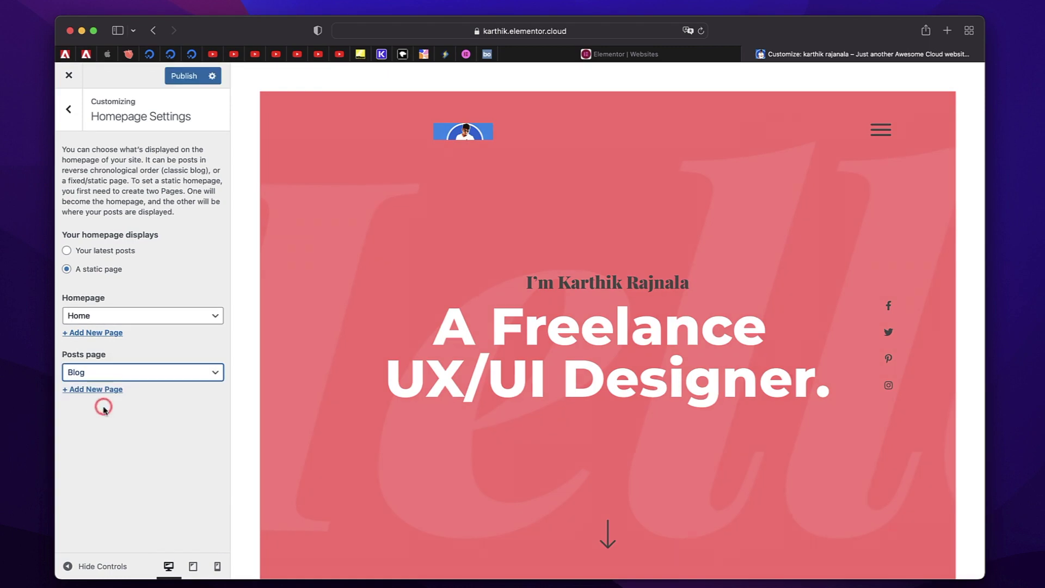
{"action": "left_click", "coordinate": [184, 77]}
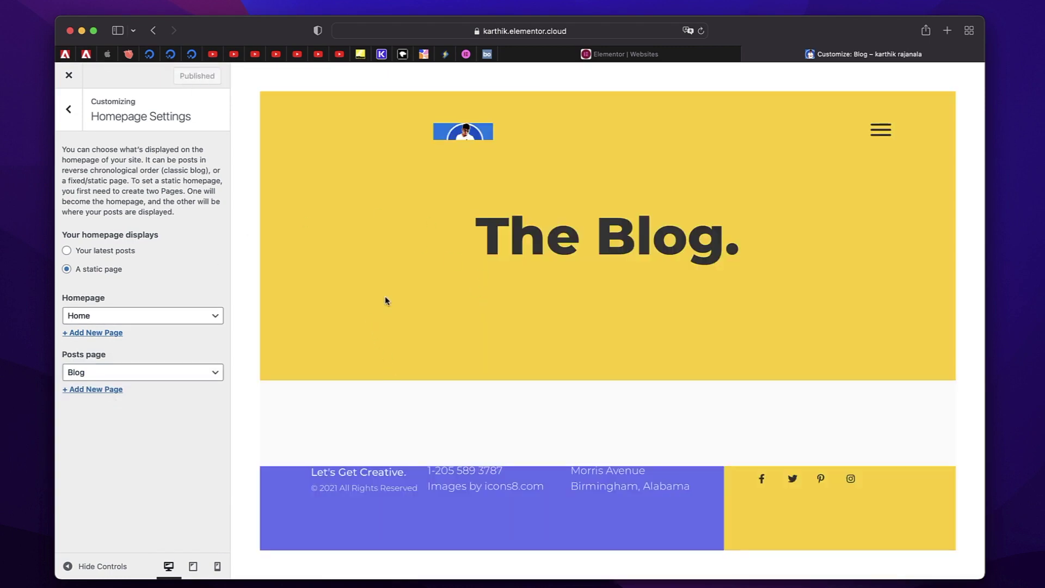
{"action": "left_click", "coordinate": [69, 109]}
{"action": "left_click", "coordinate": [68, 80]}
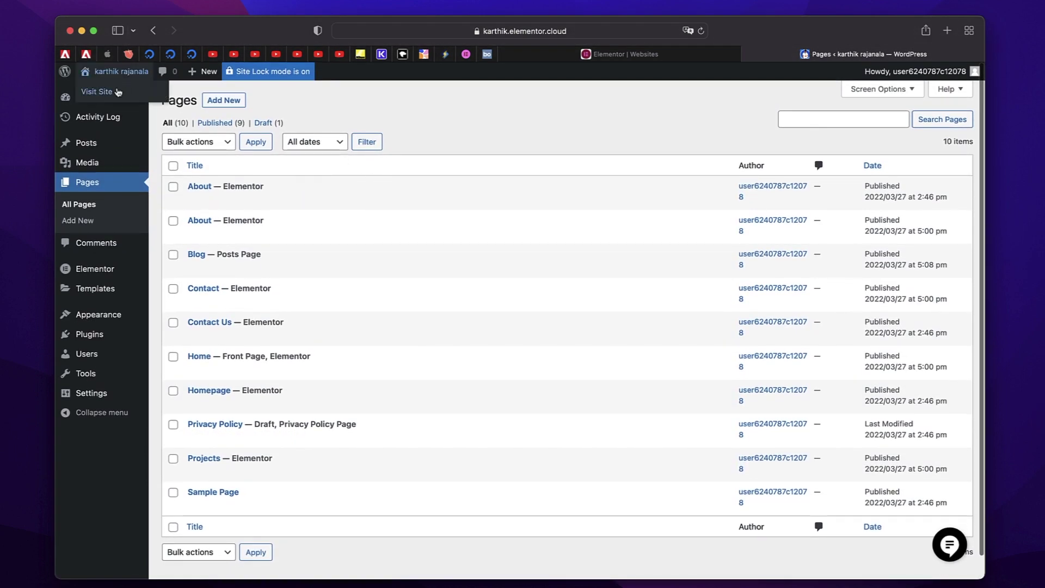
- Visit the live site and check its Contact Us and About pages through the site's navigation
{"action": "left_click", "coordinate": [116, 92]}
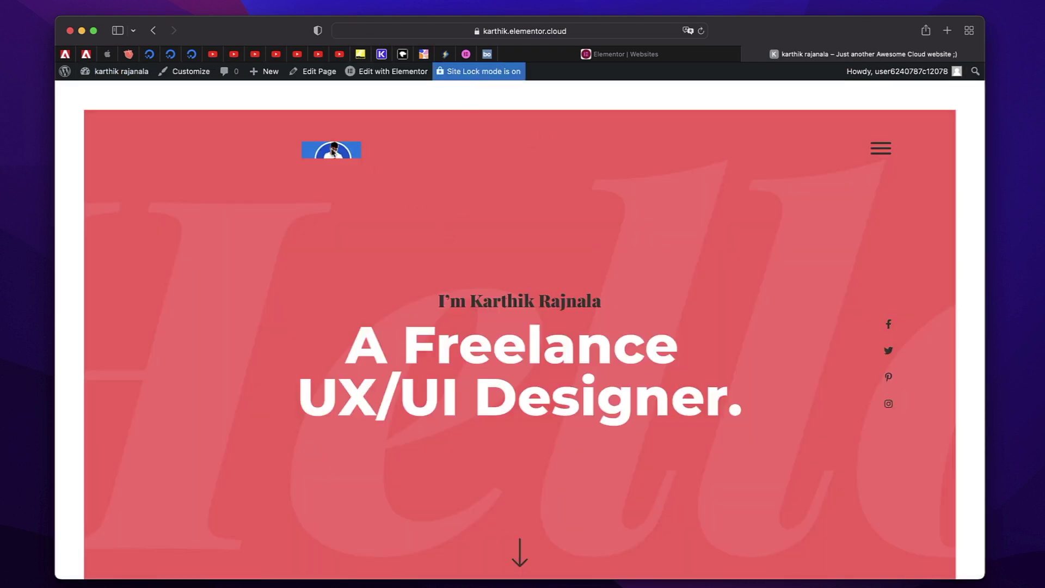
{"action": "left_click", "coordinate": [883, 154]}
{"action": "left_click", "coordinate": [703, 379]}
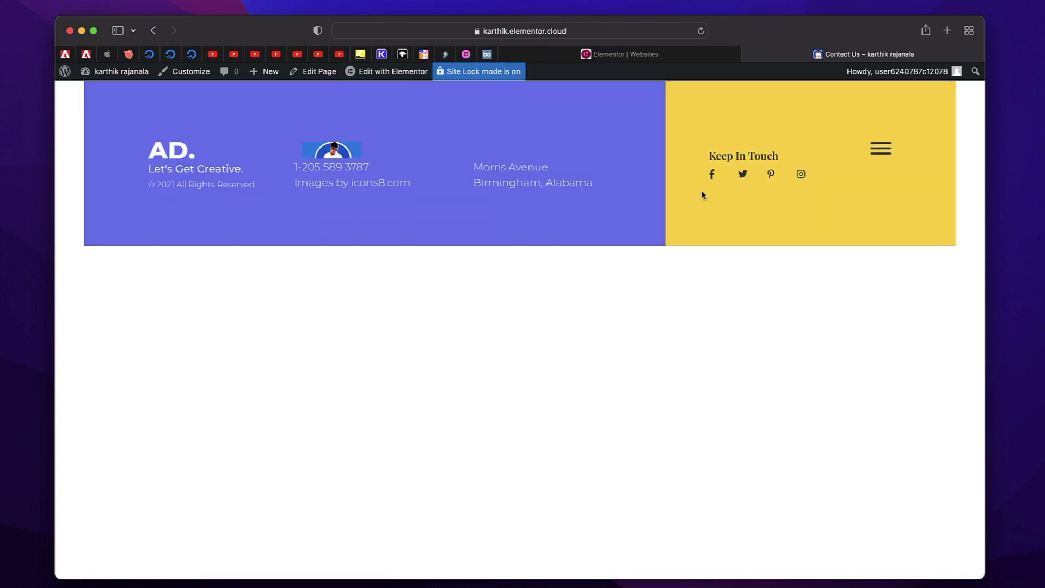
{"action": "mouse_move", "coordinate": [395, 77]}
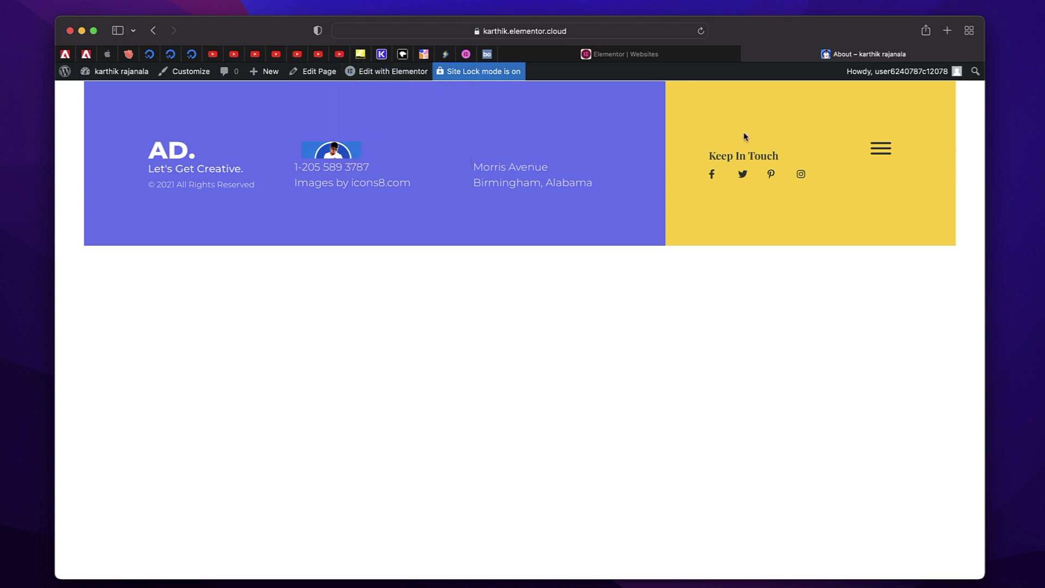
- Return to the site's dashboard and open the list of all pages
{"action": "left_click", "coordinate": [113, 91]}
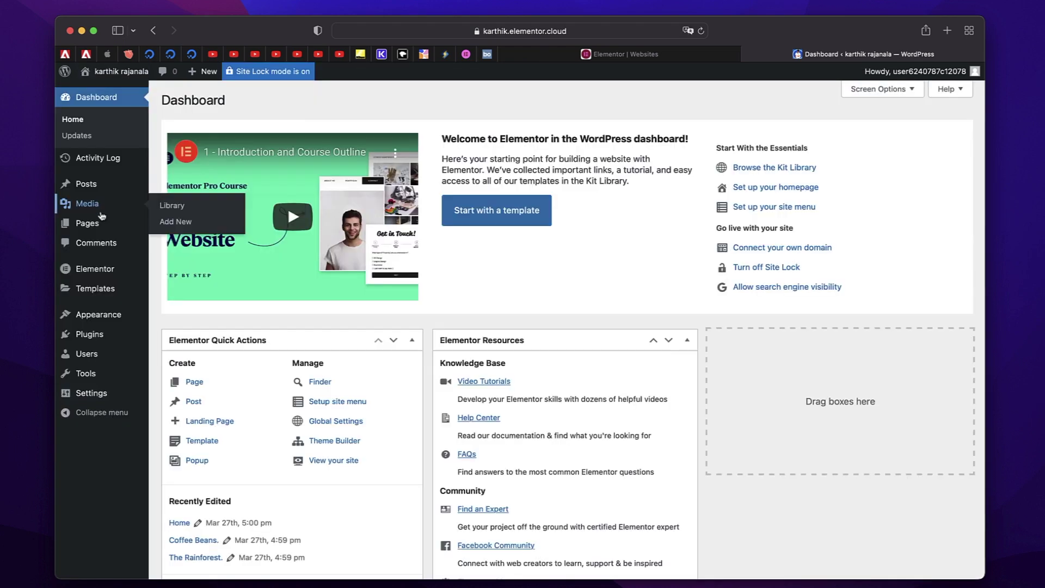
{"action": "left_click", "coordinate": [117, 233]}
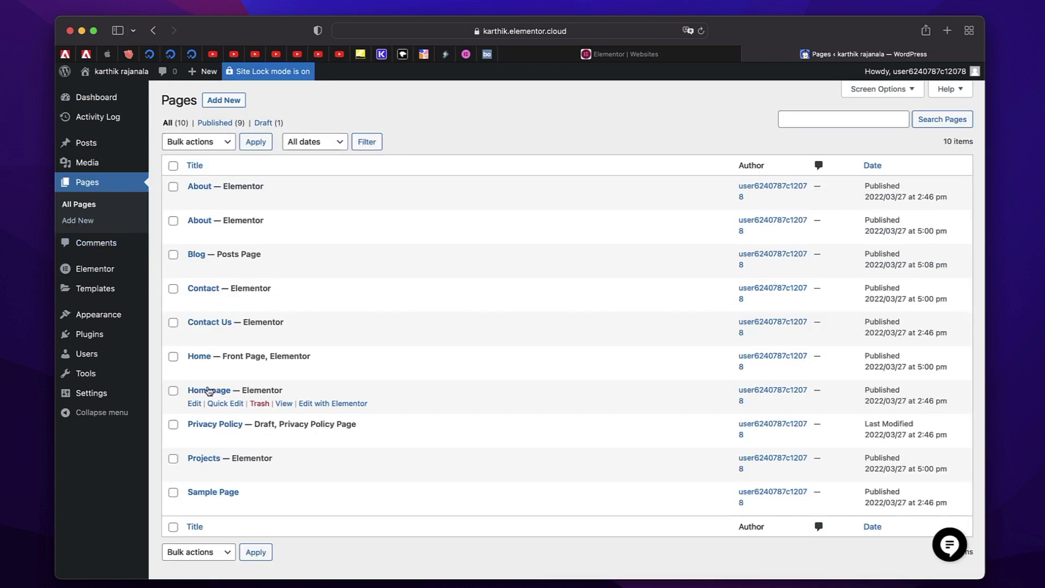